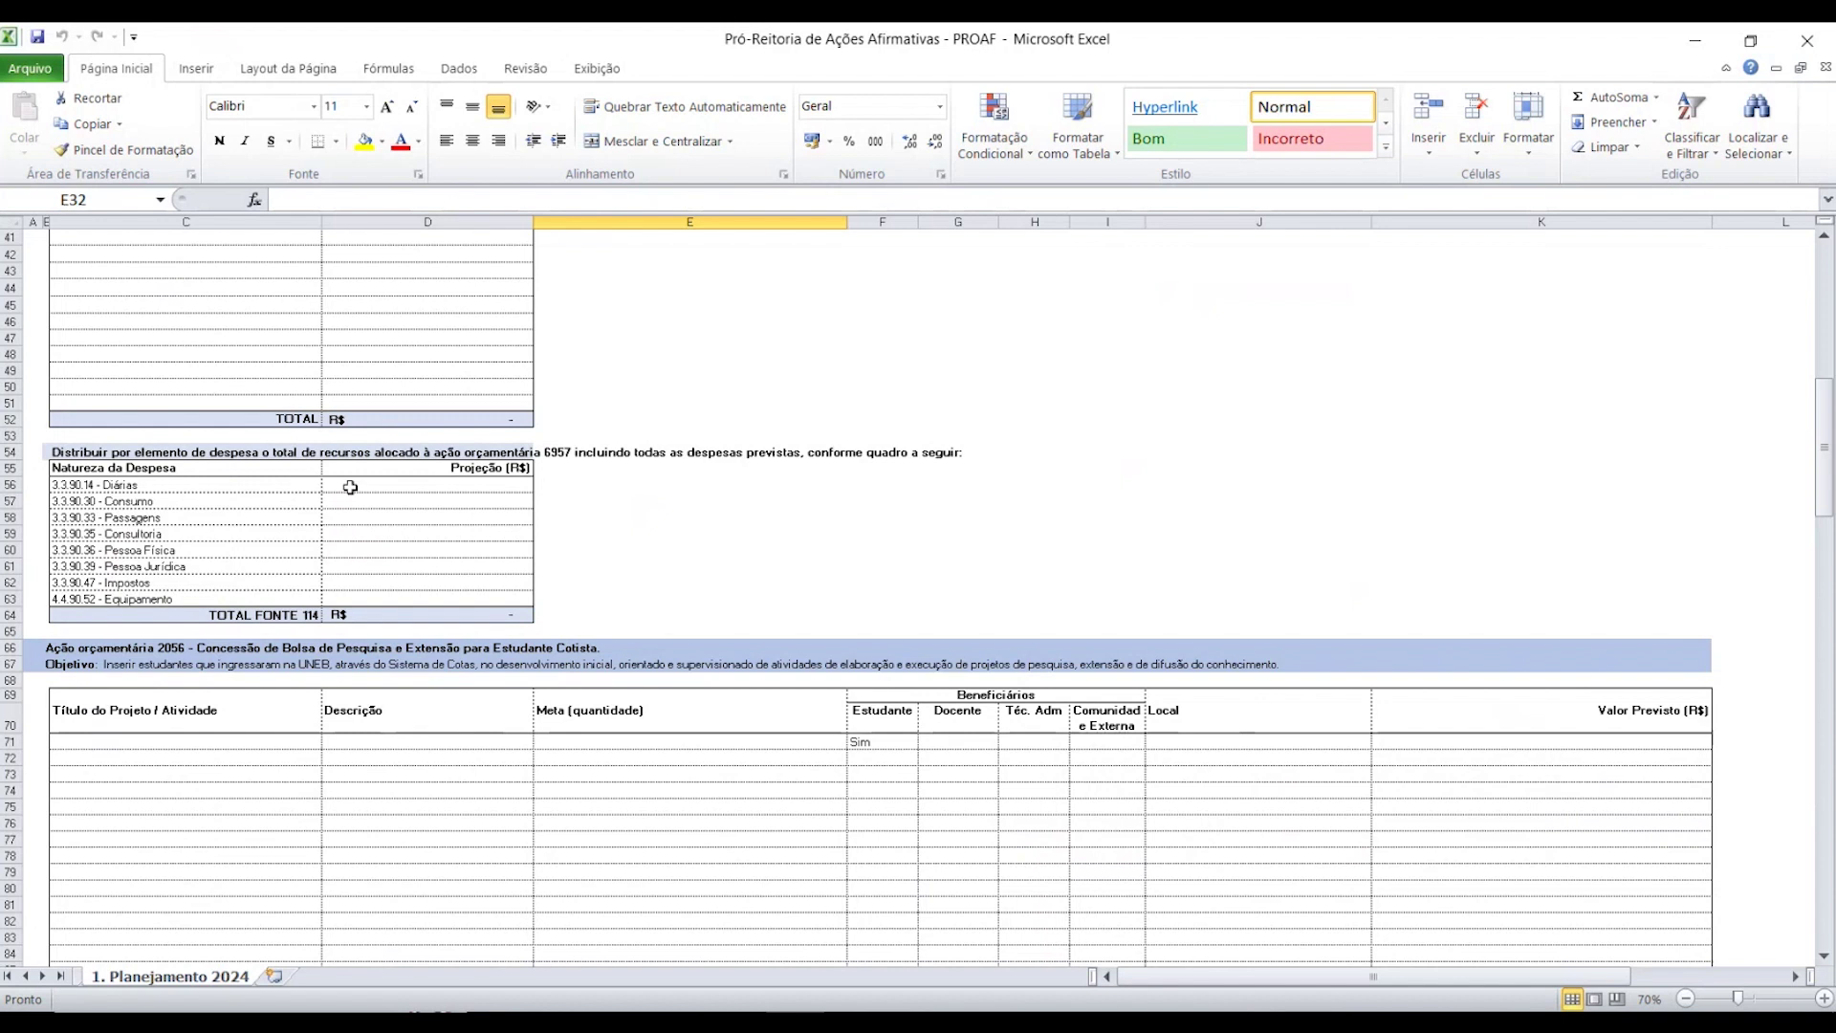
# Review each expense category for action 6957, from 3.3.90.14 - Diárias through 4.4.90.52 - Equipamento
pyautogui.click(258, 487)
pyautogui.click(256, 502)
pyautogui.click(260, 518)
pyautogui.click(258, 534)
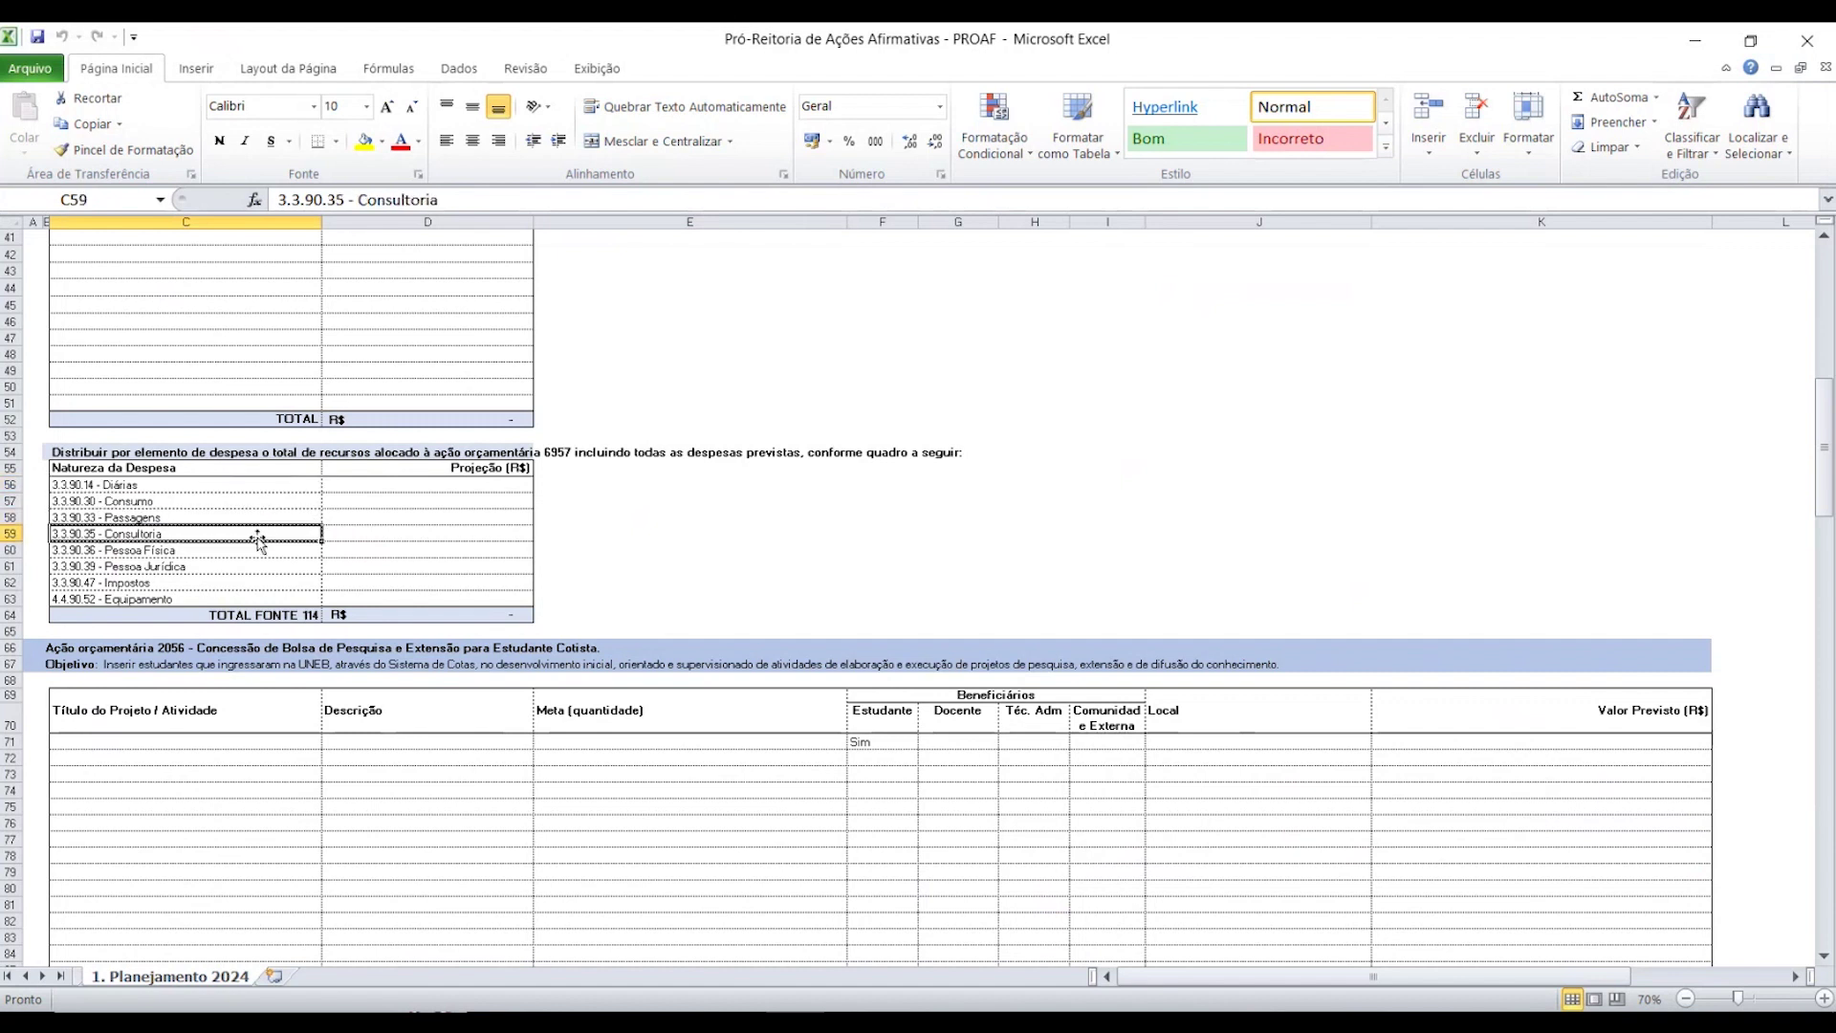
pyautogui.click(255, 551)
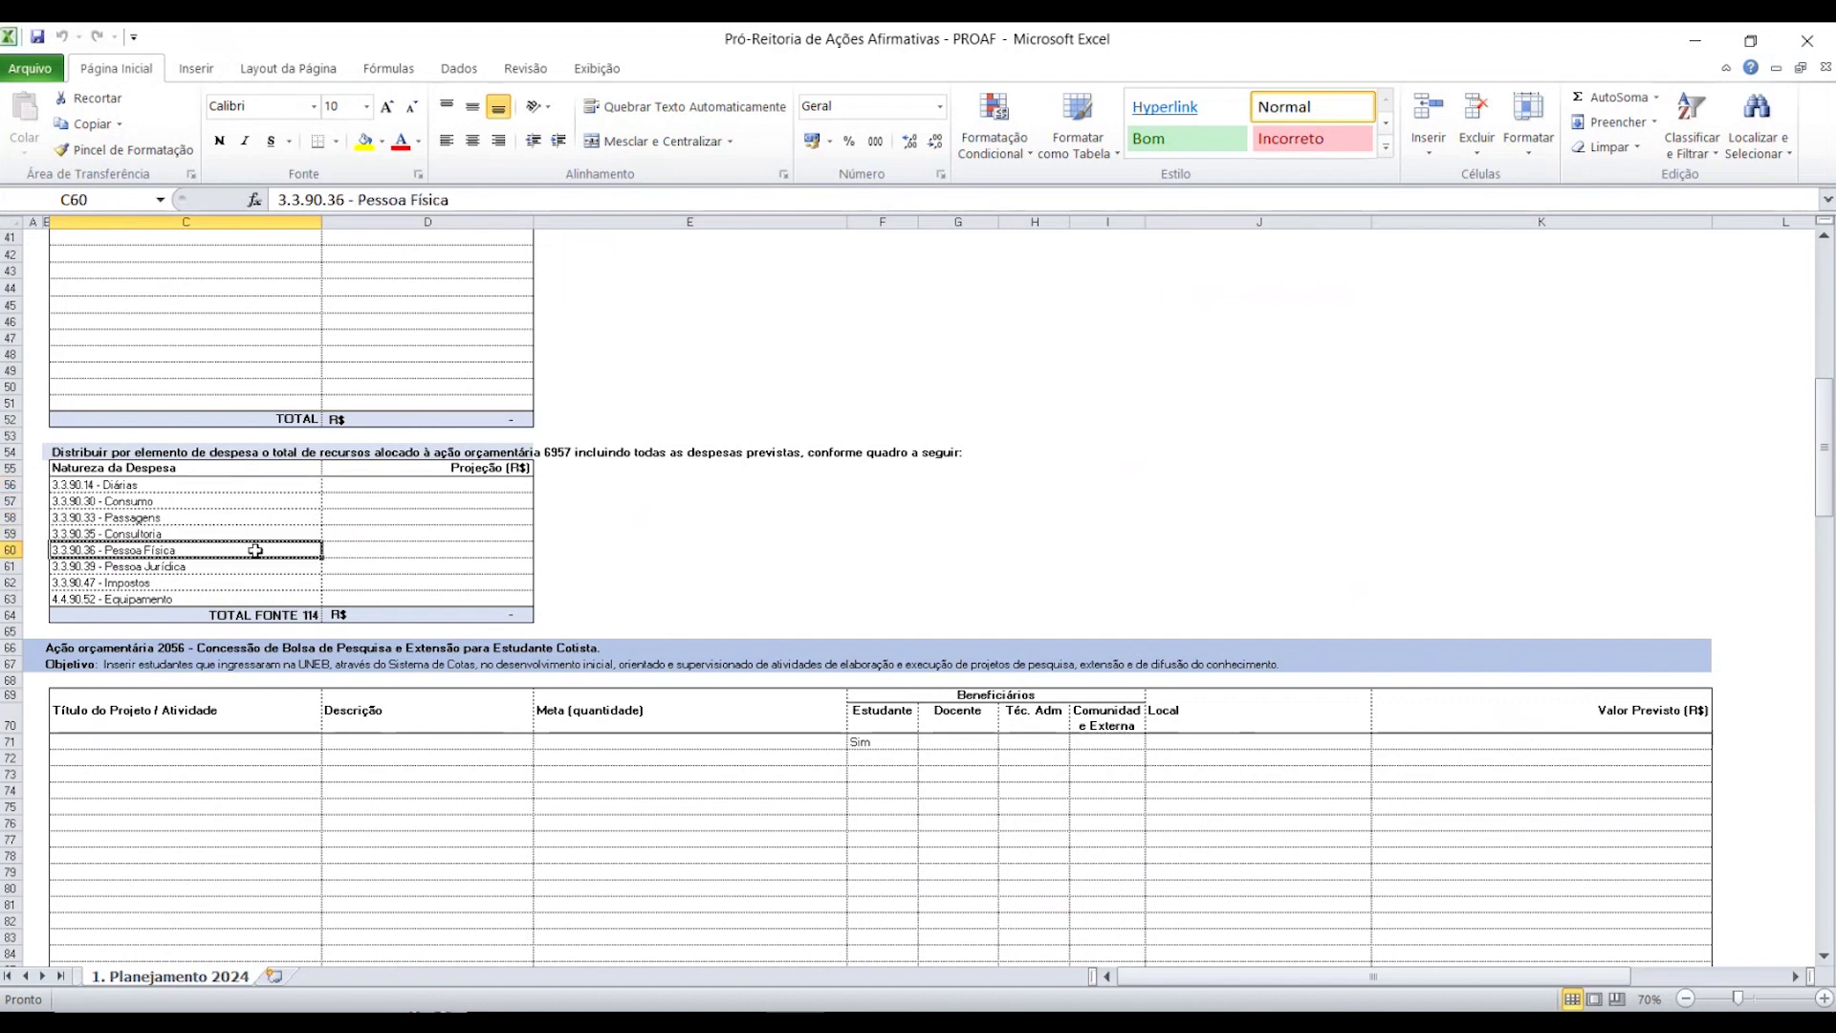
pyautogui.click(257, 566)
pyautogui.click(256, 581)
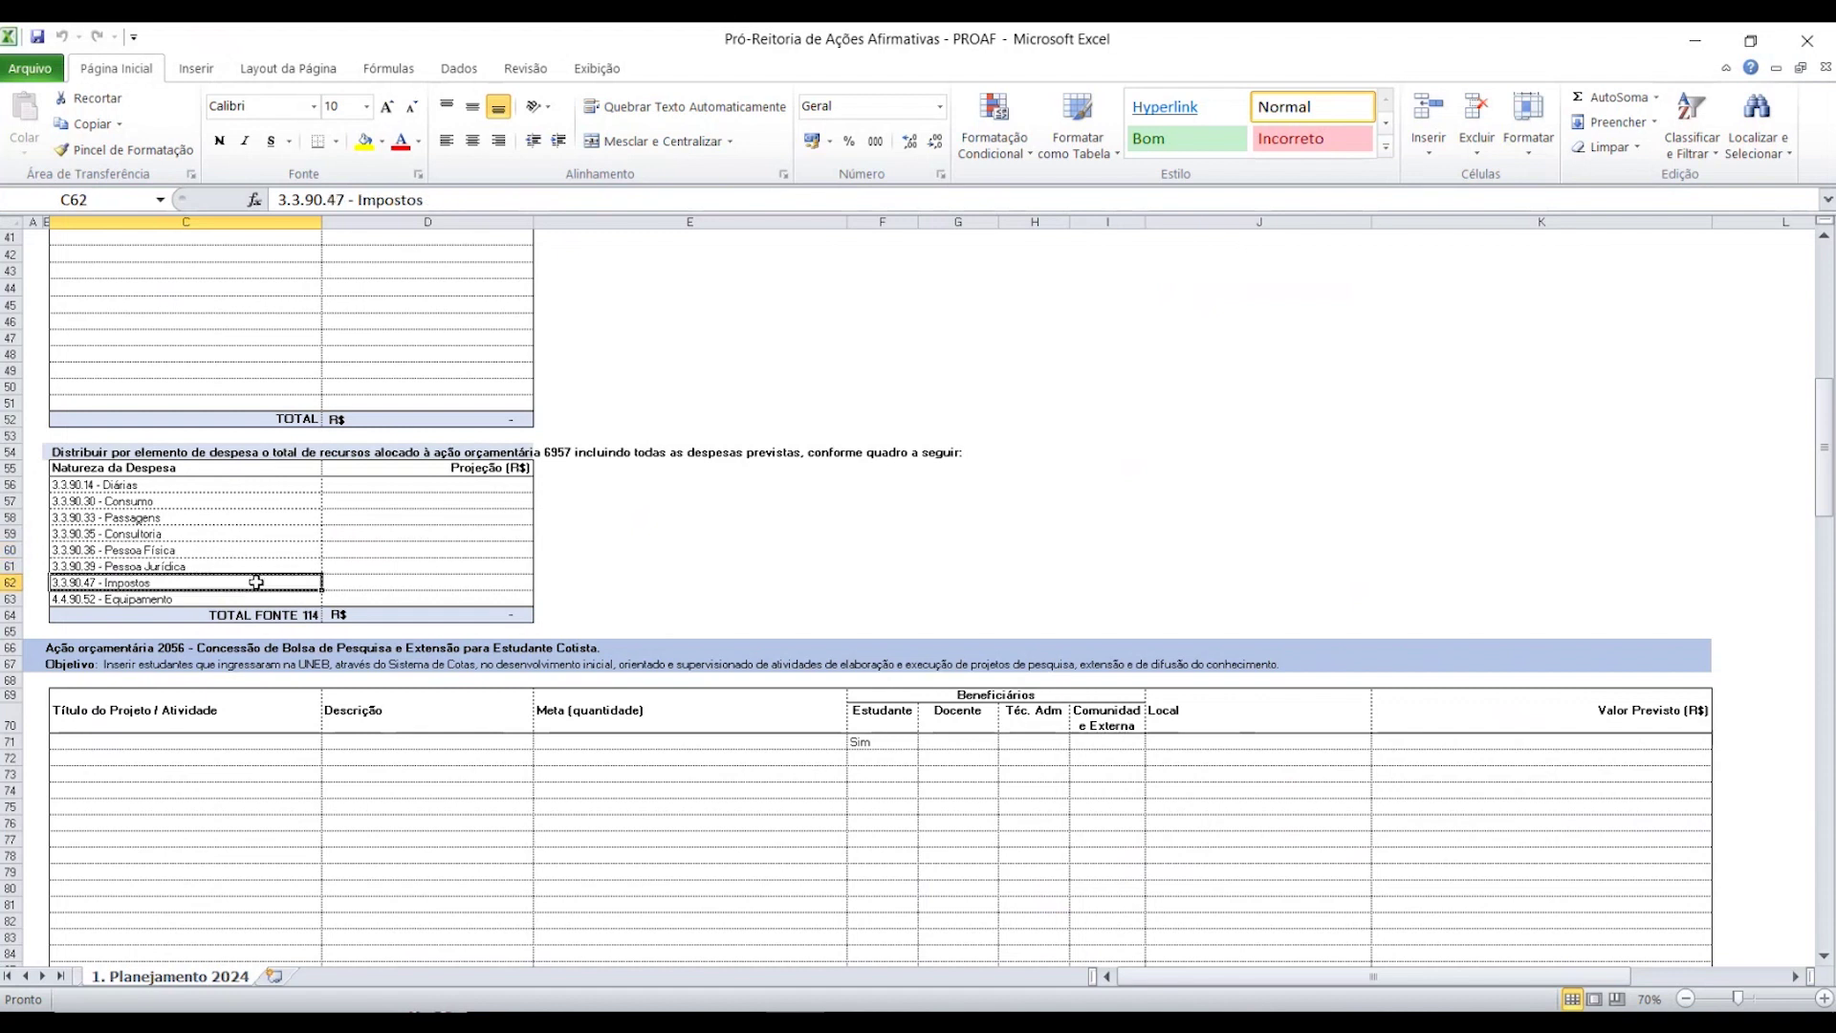
pyautogui.click(257, 597)
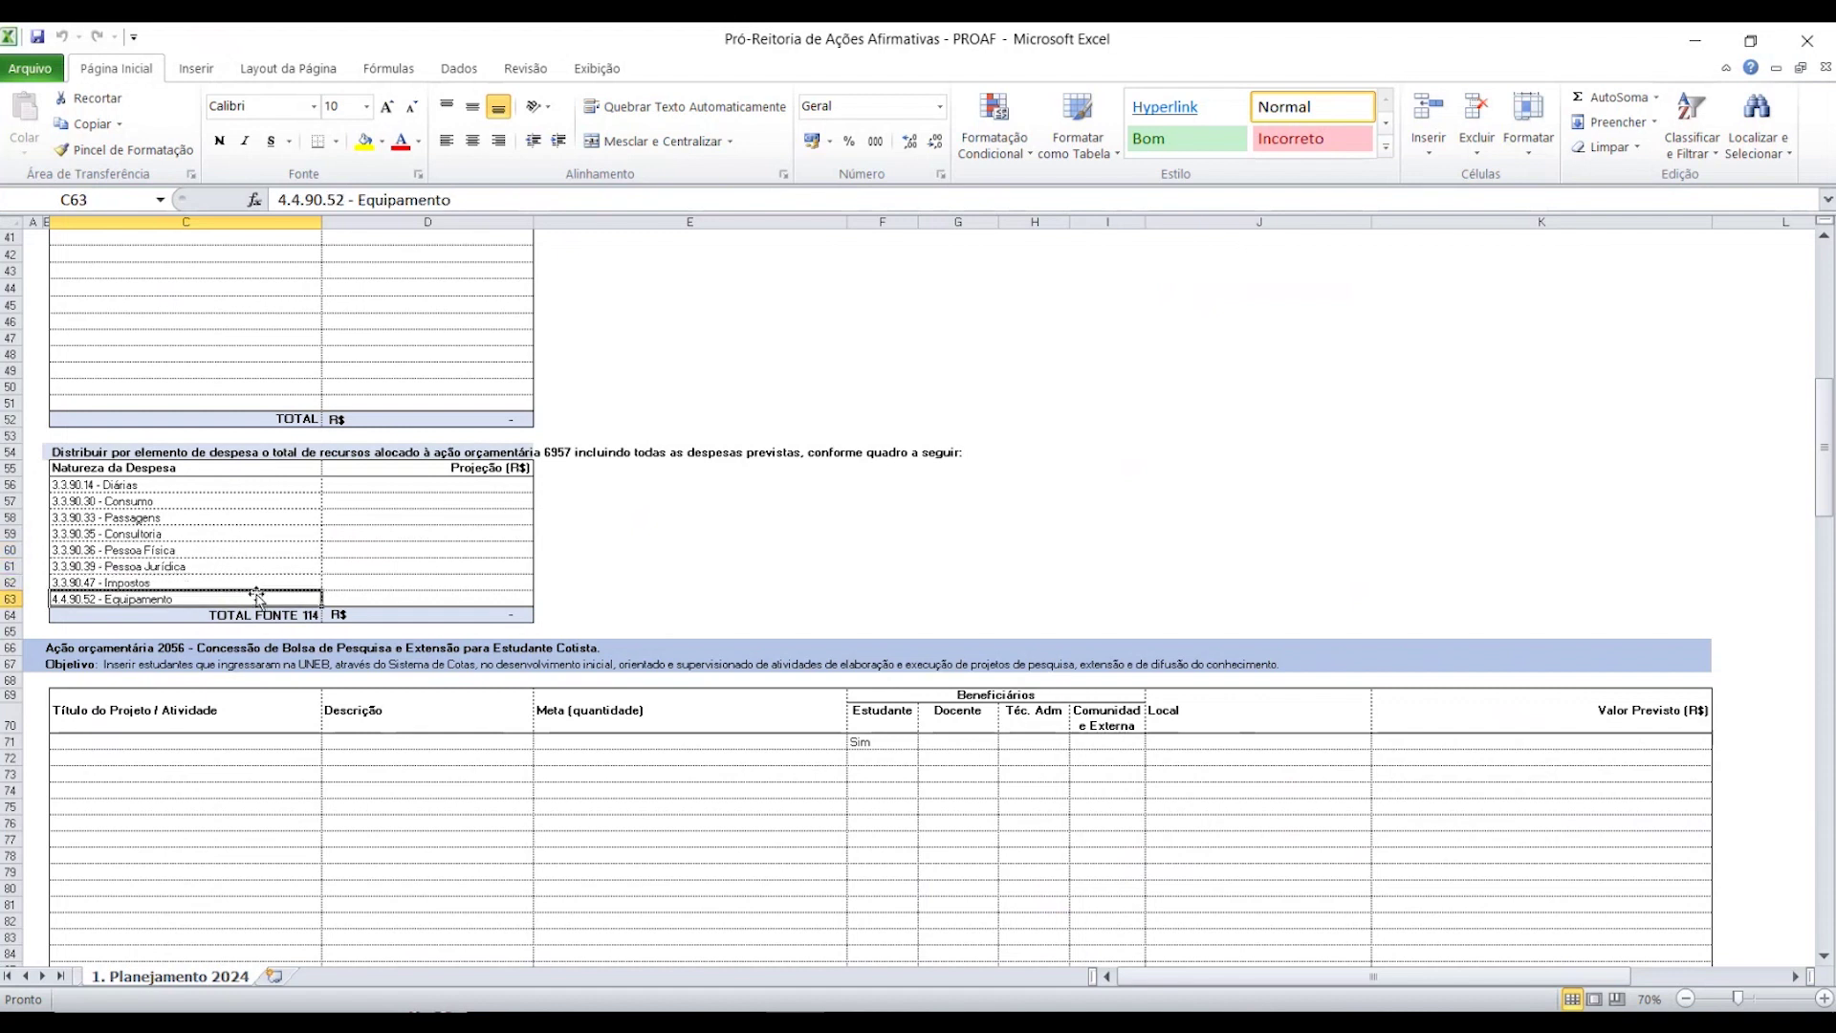
# Examine the action 2056 section: the project table's Descrição and Meta columns, the Despesa Fixa table and the expense distribution table
pyautogui.moveTo(1829, 454); pyautogui.dragTo(1828, 487)
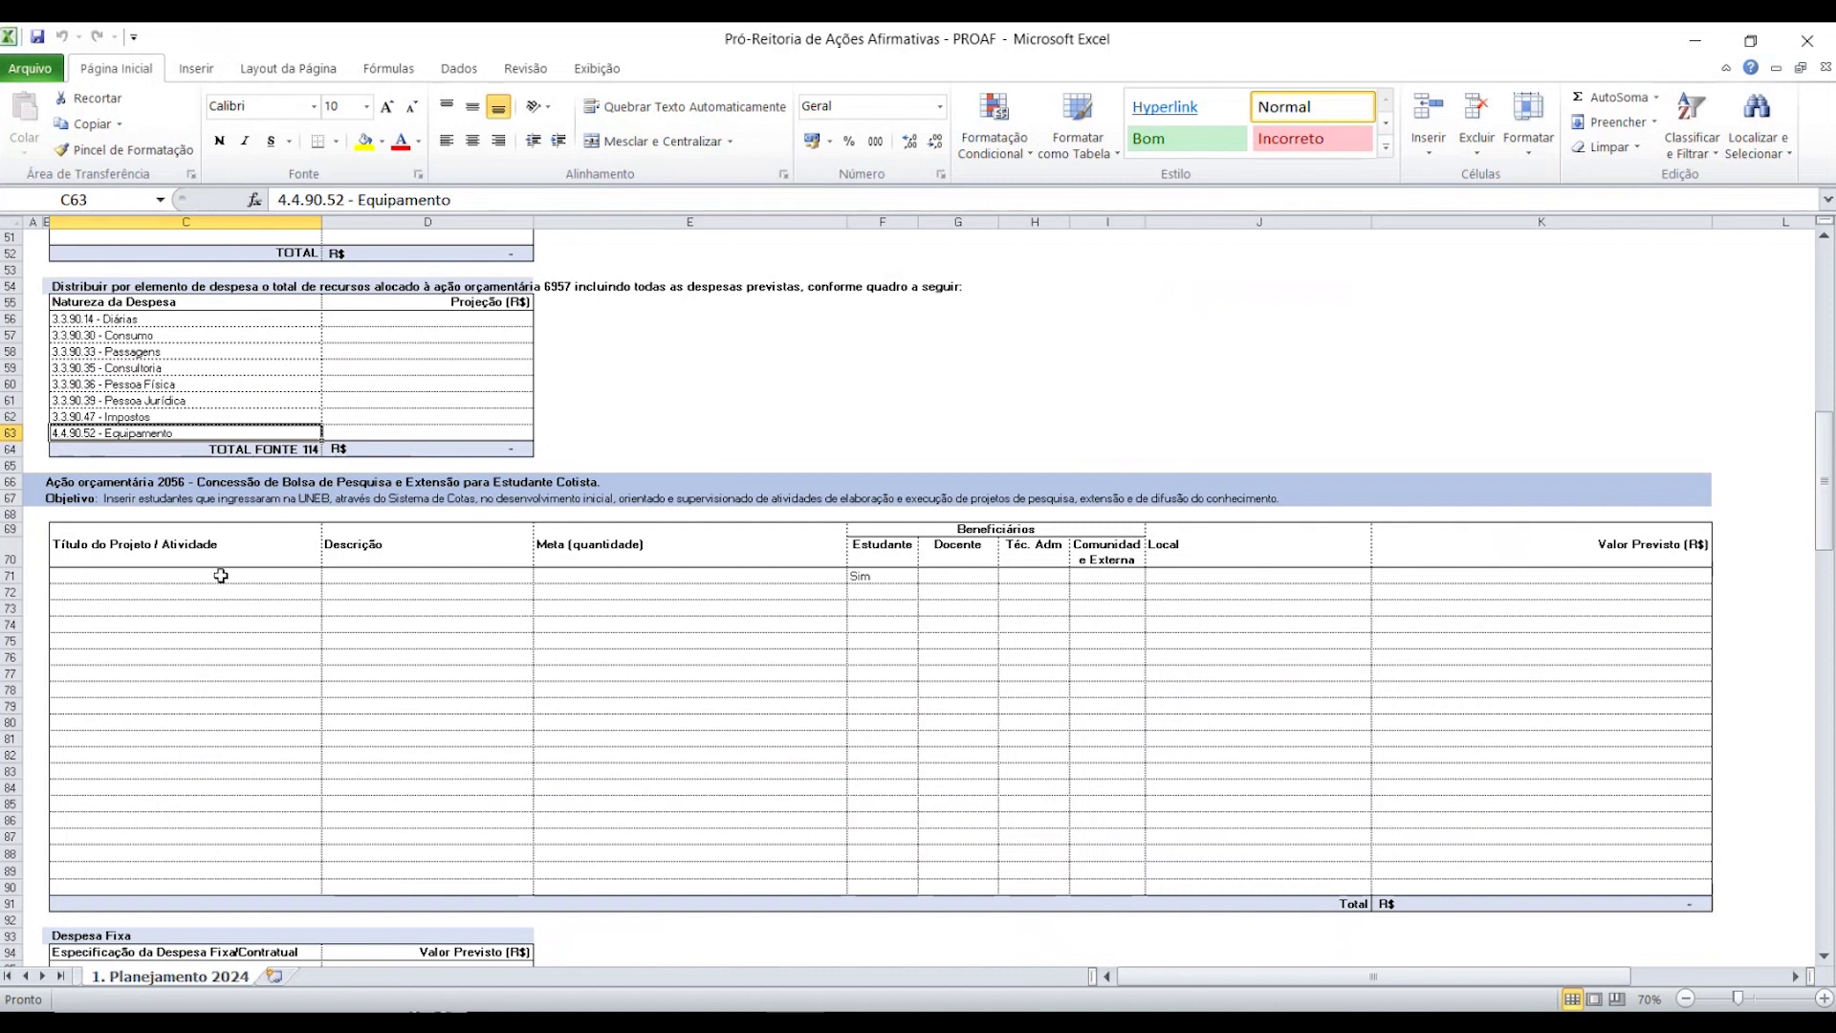
pyautogui.click(451, 575)
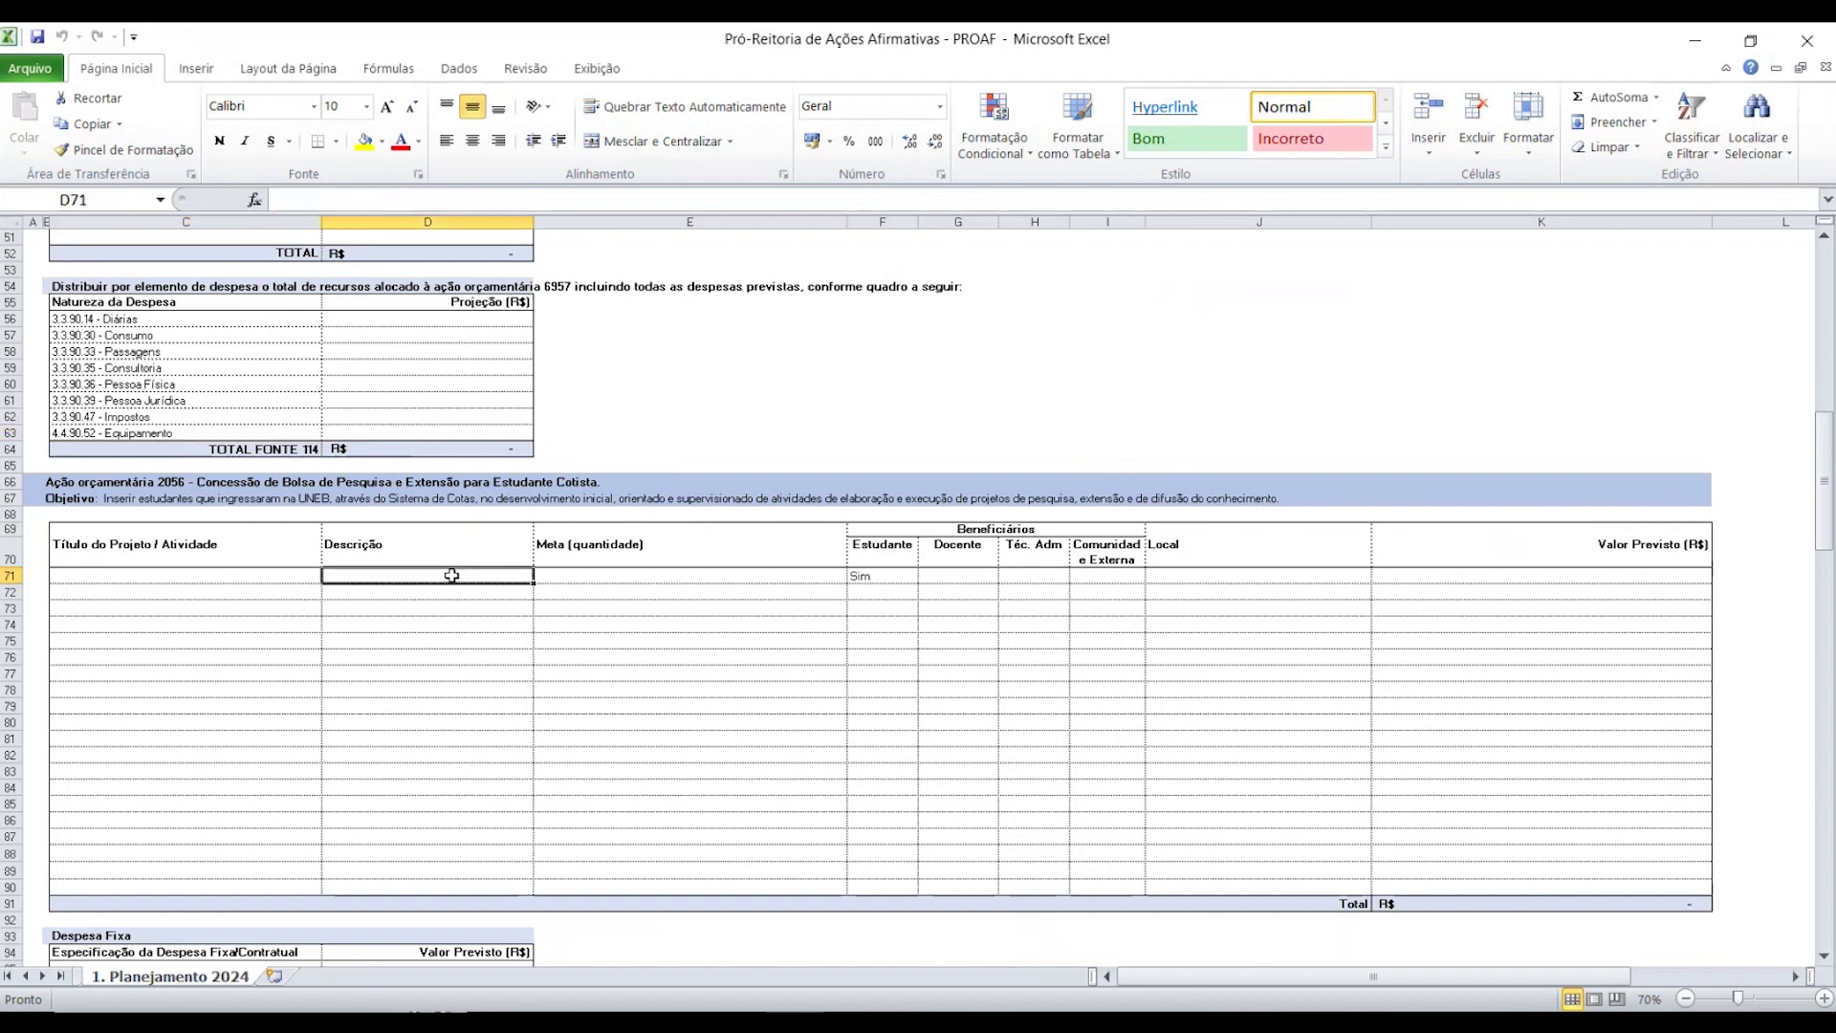
pyautogui.click(564, 576)
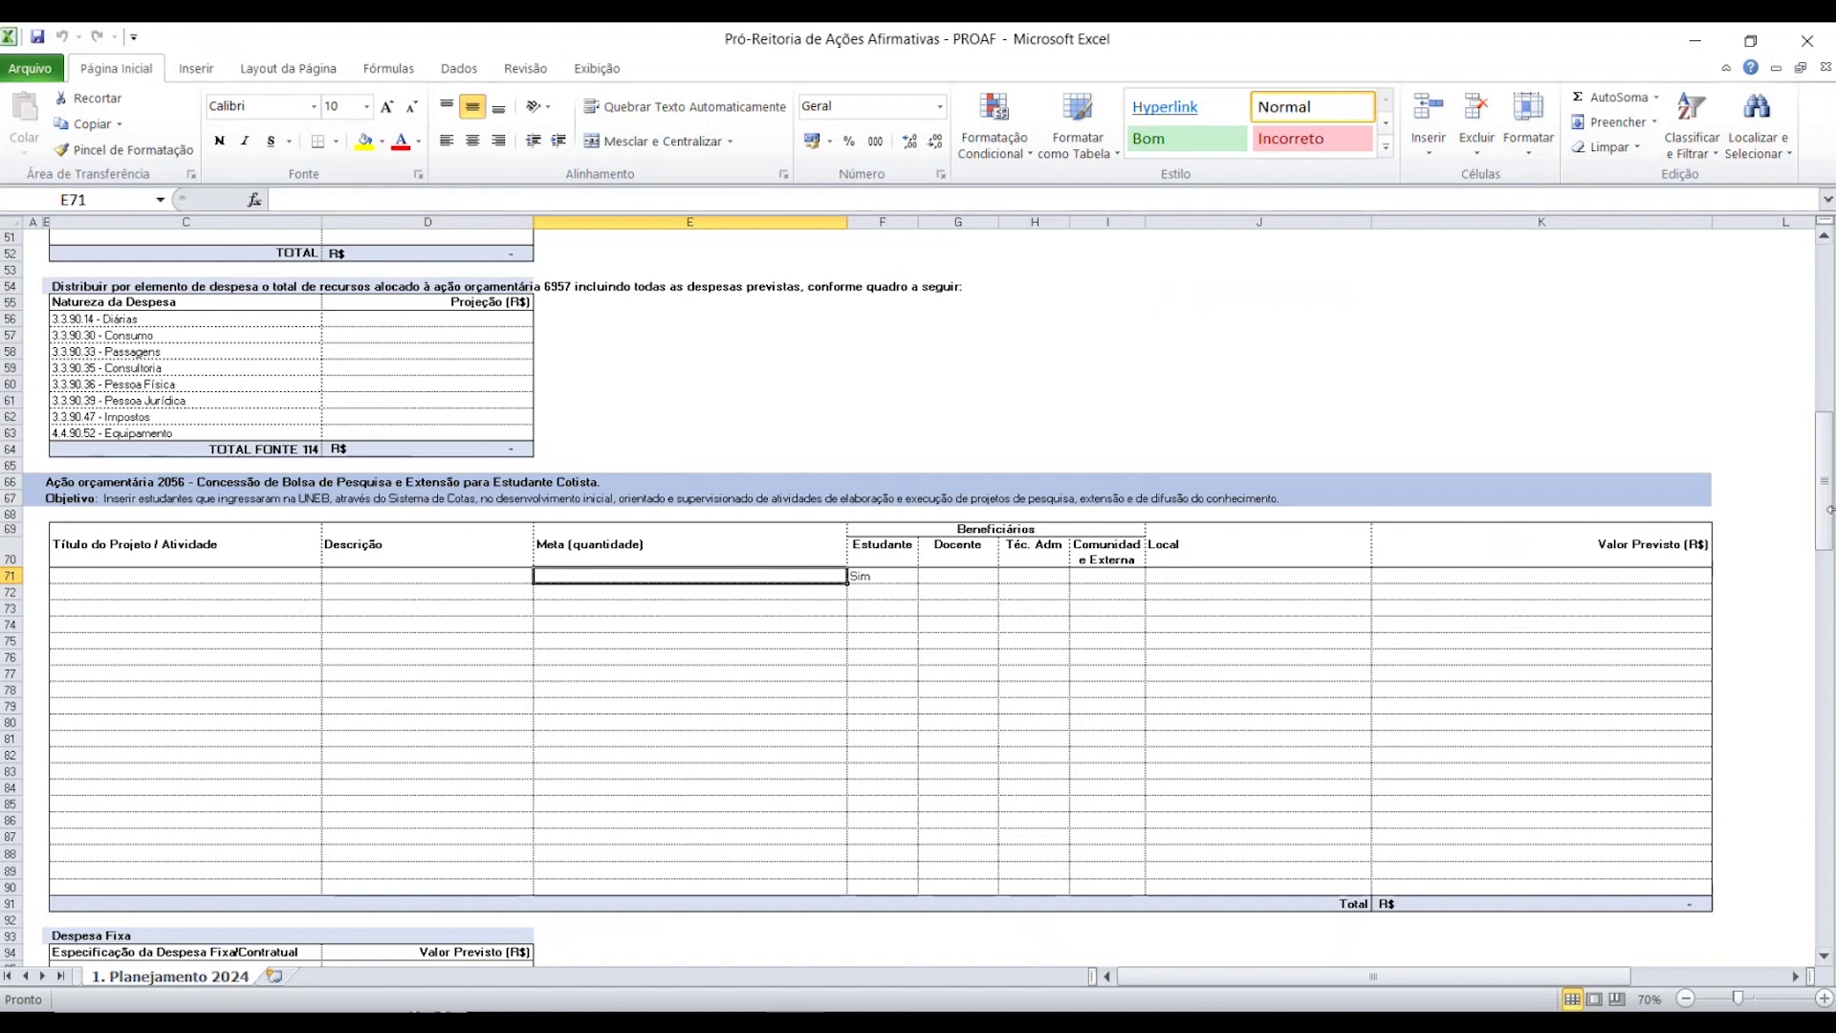
pyautogui.moveTo(1821, 488); pyautogui.dragTo(1826, 585)
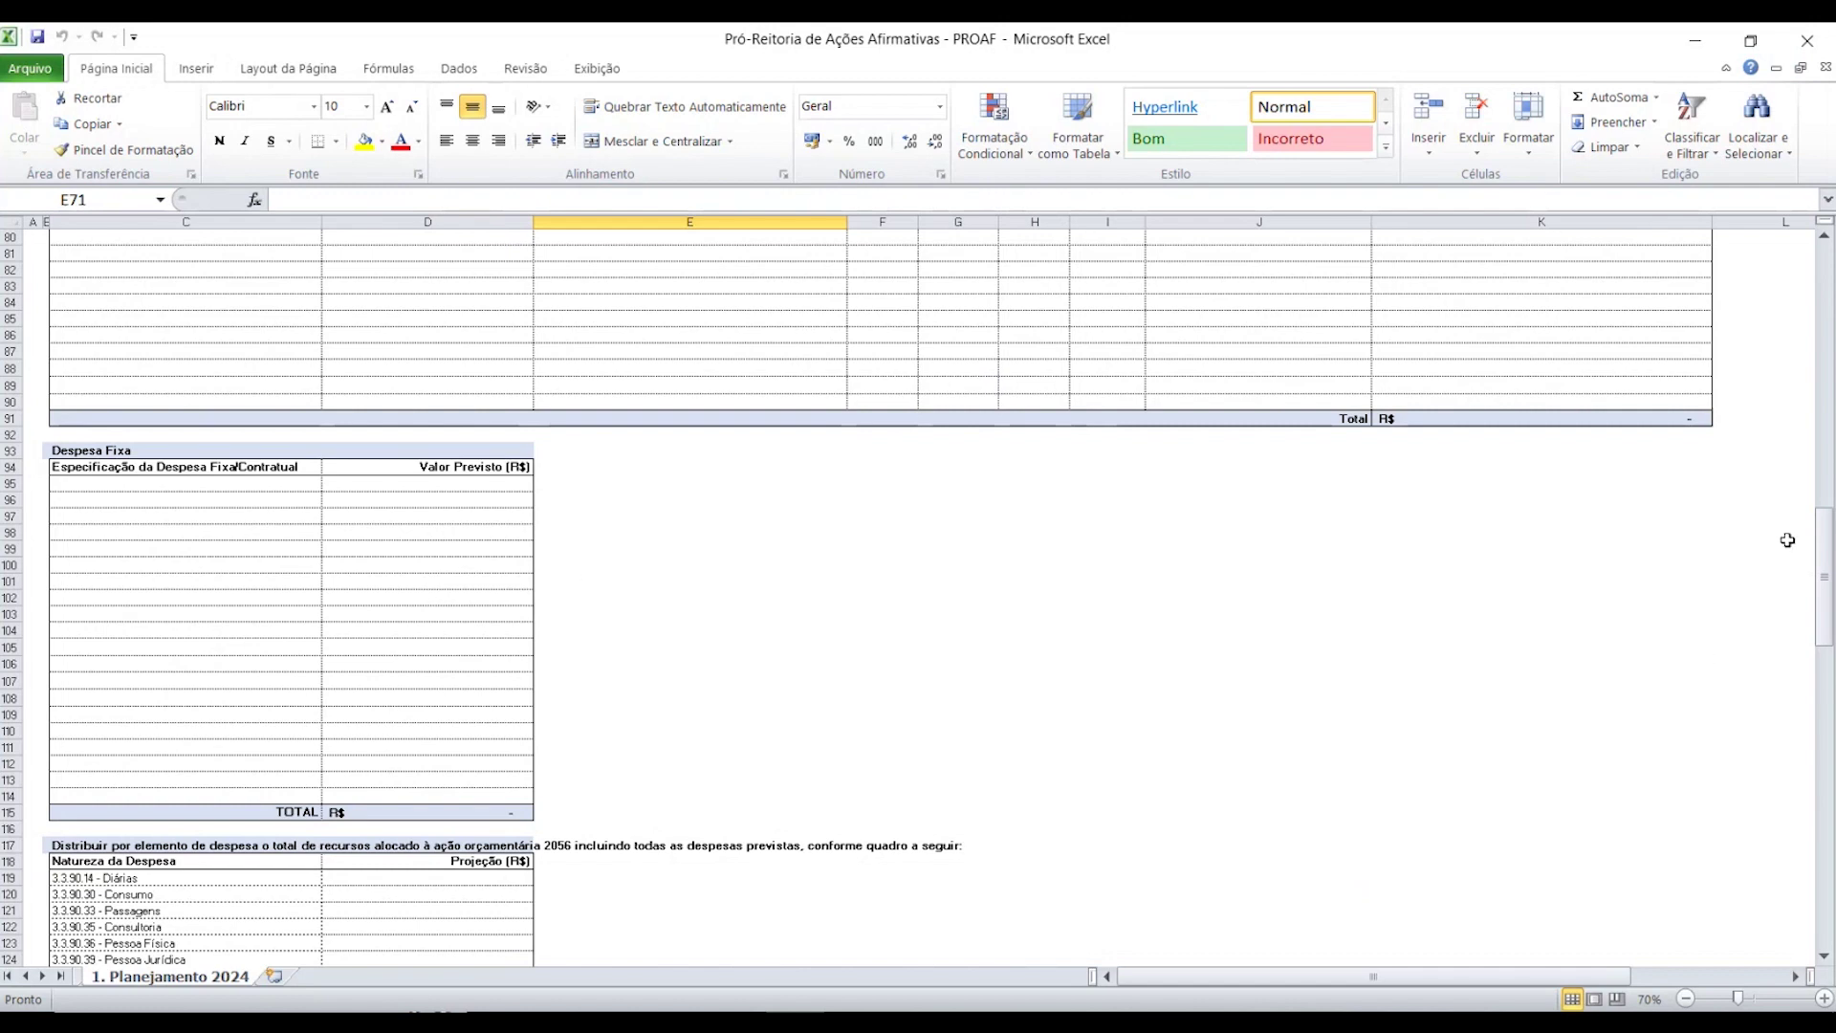
pyautogui.moveTo(1828, 535); pyautogui.dragTo(1828, 626)
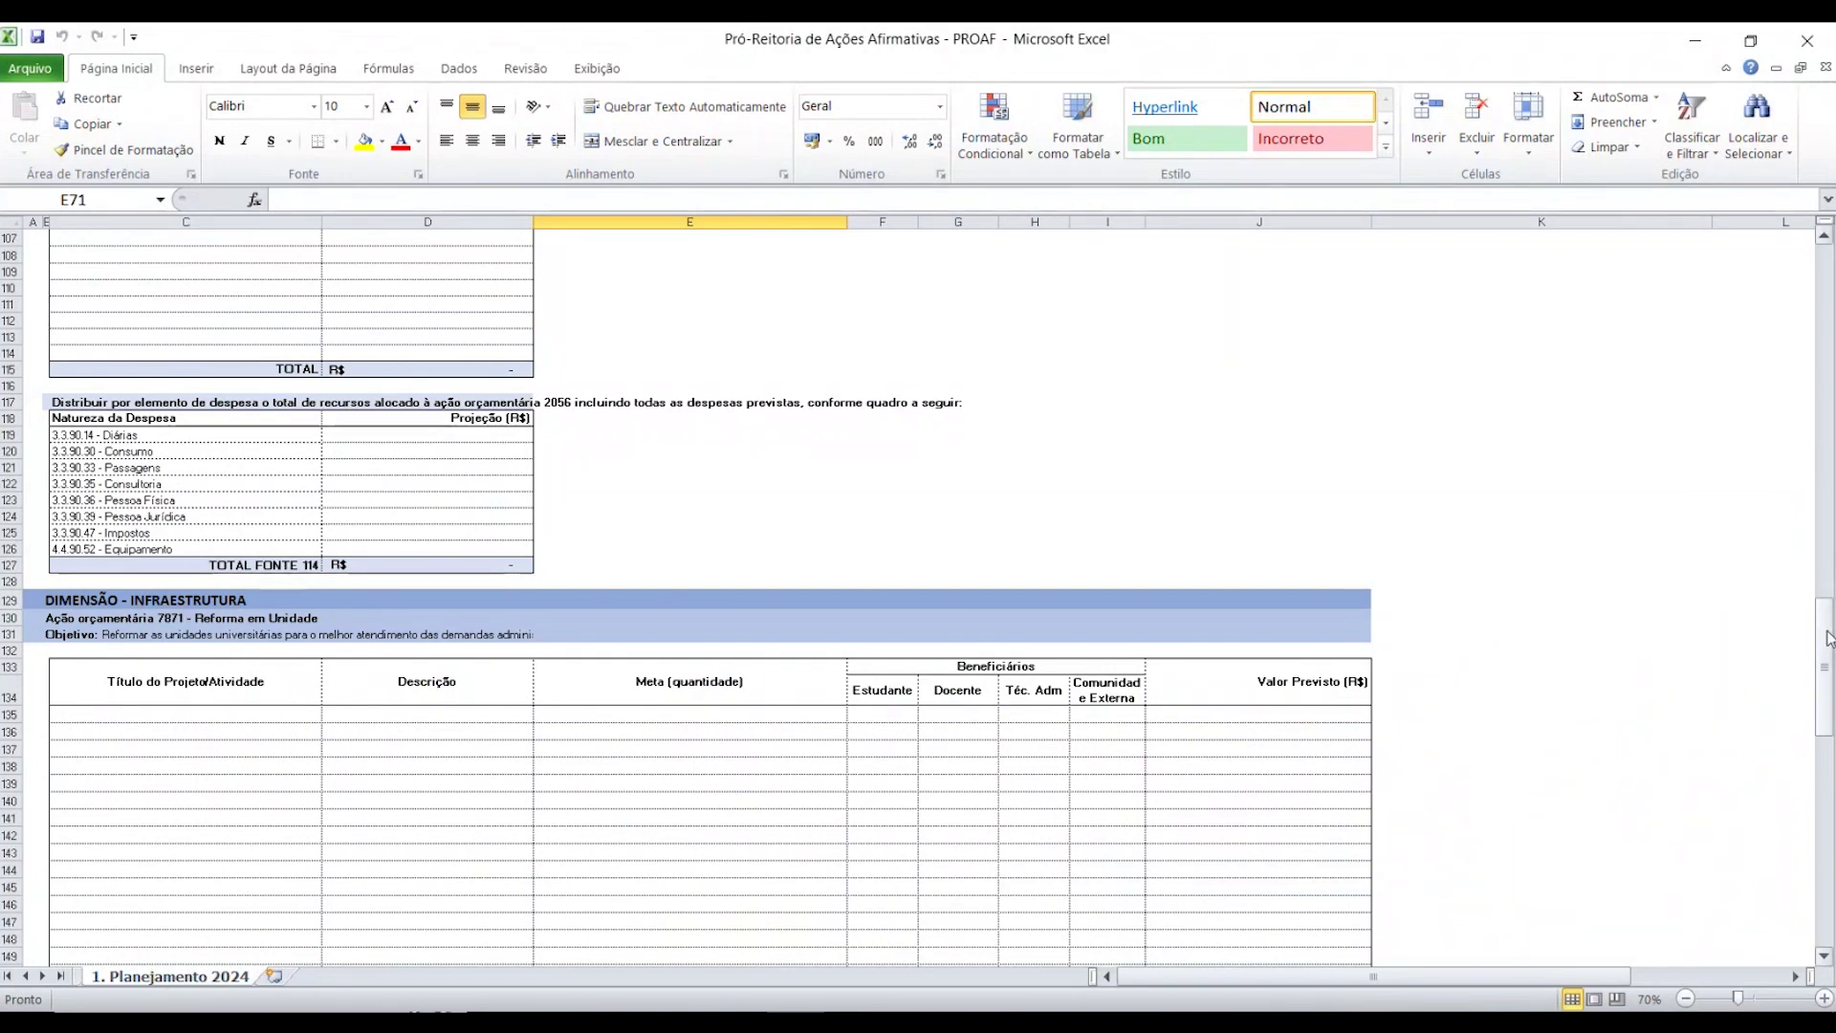
# Examine the Infraestrutura tables for actions 7871 and 7867 and the Gestão e Organização table for action 2000, and return to the sheet's beginning
pyautogui.moveTo(1826, 639); pyautogui.dragTo(1826, 692)
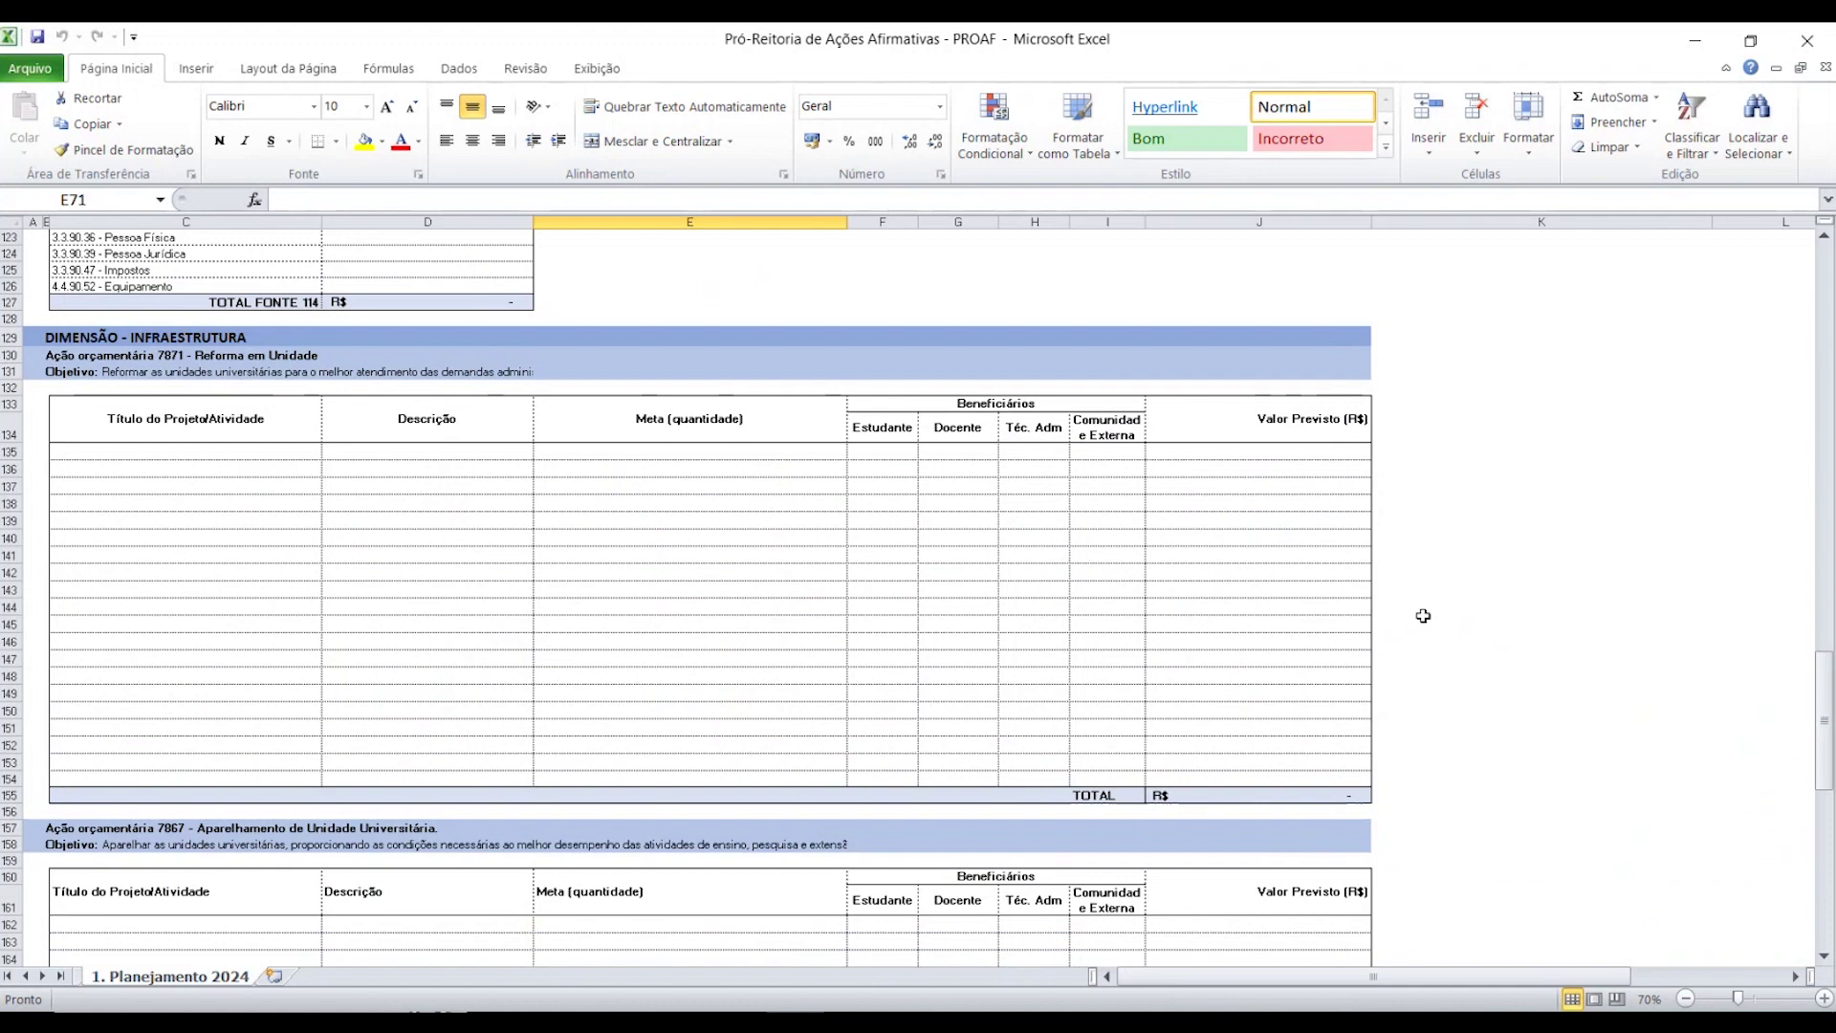
pyautogui.moveTo(1826, 691); pyautogui.dragTo(1828, 693)
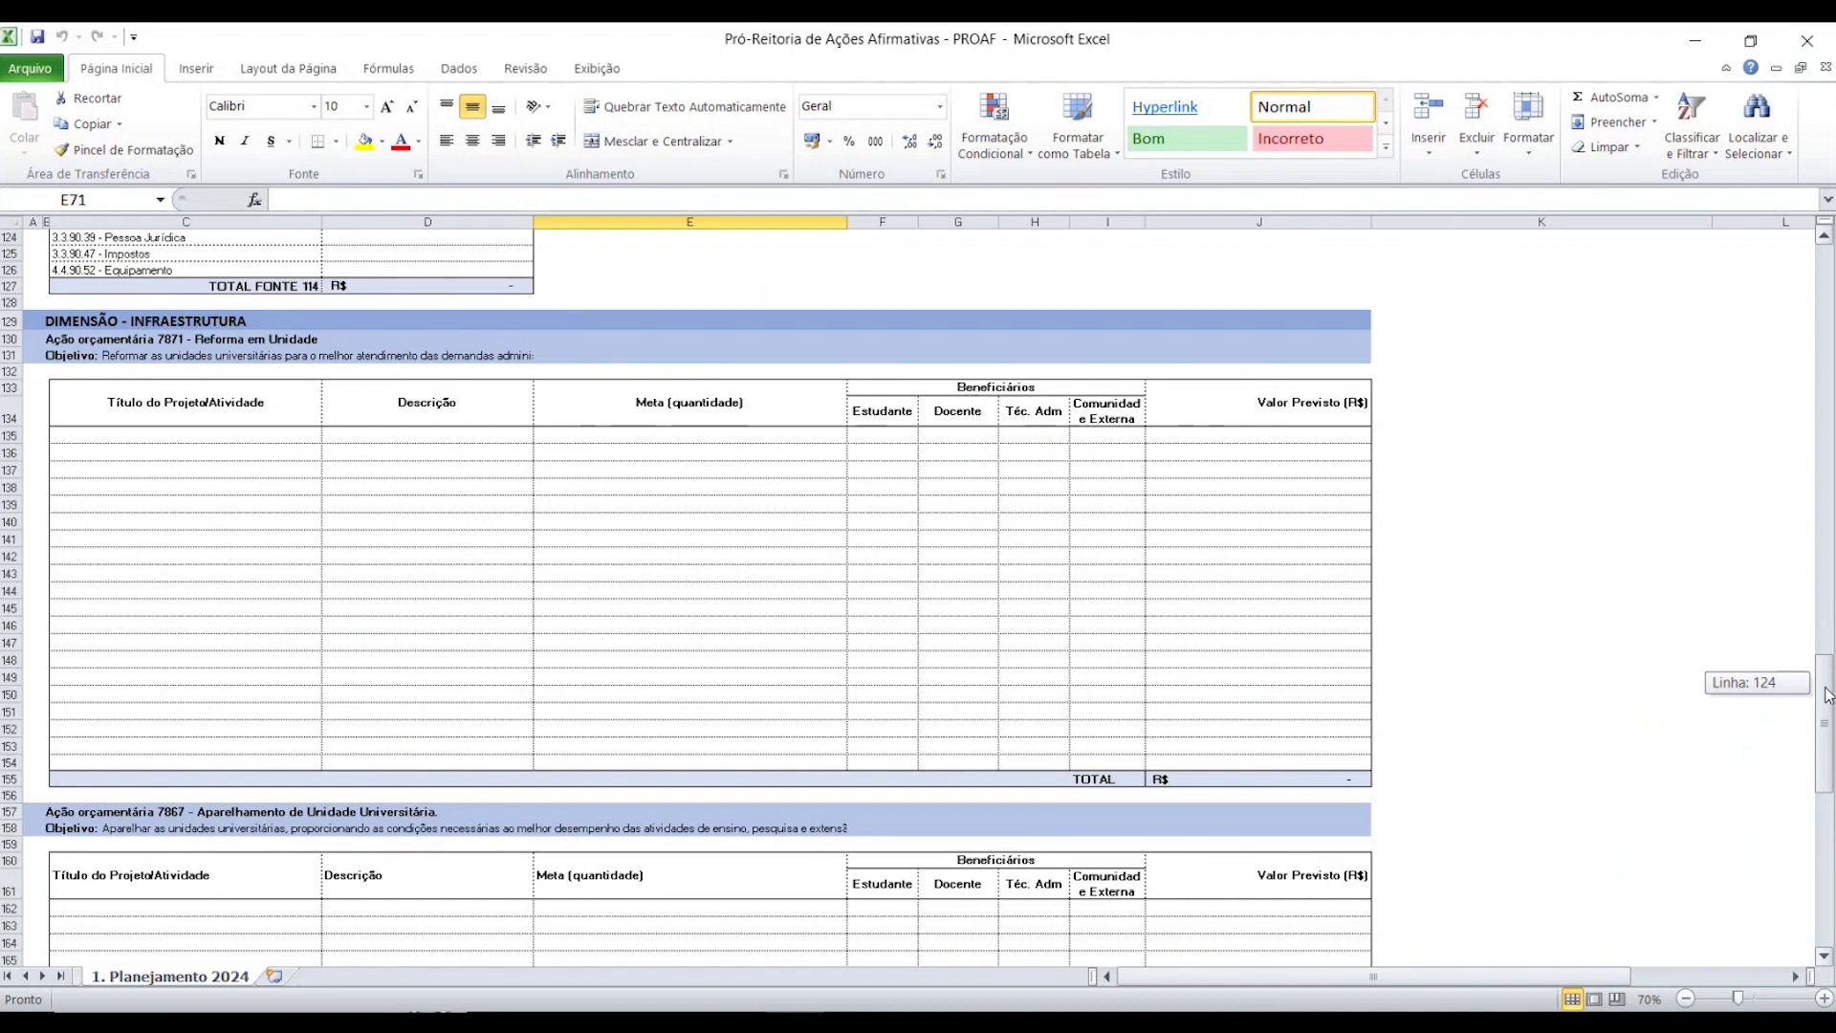
pyautogui.moveTo(1826, 693); pyautogui.dragTo(1827, 706)
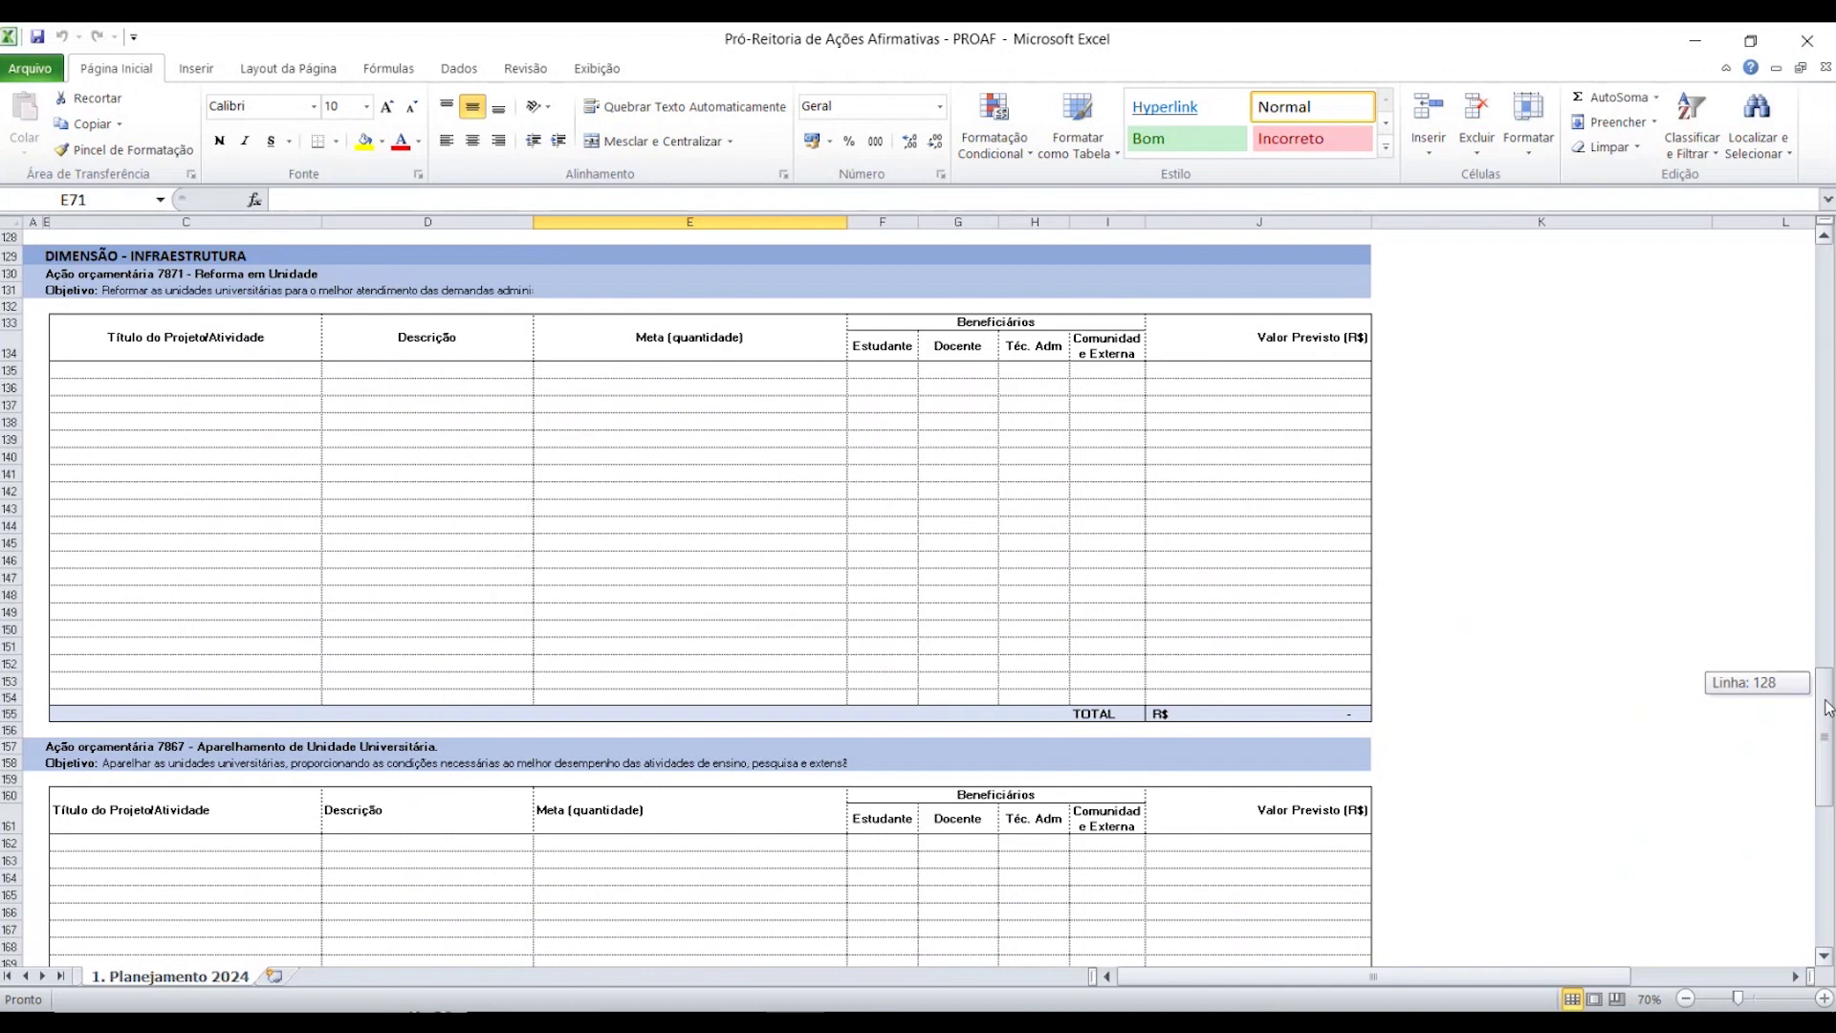
pyautogui.moveTo(1828, 707); pyautogui.dragTo(1813, 851)
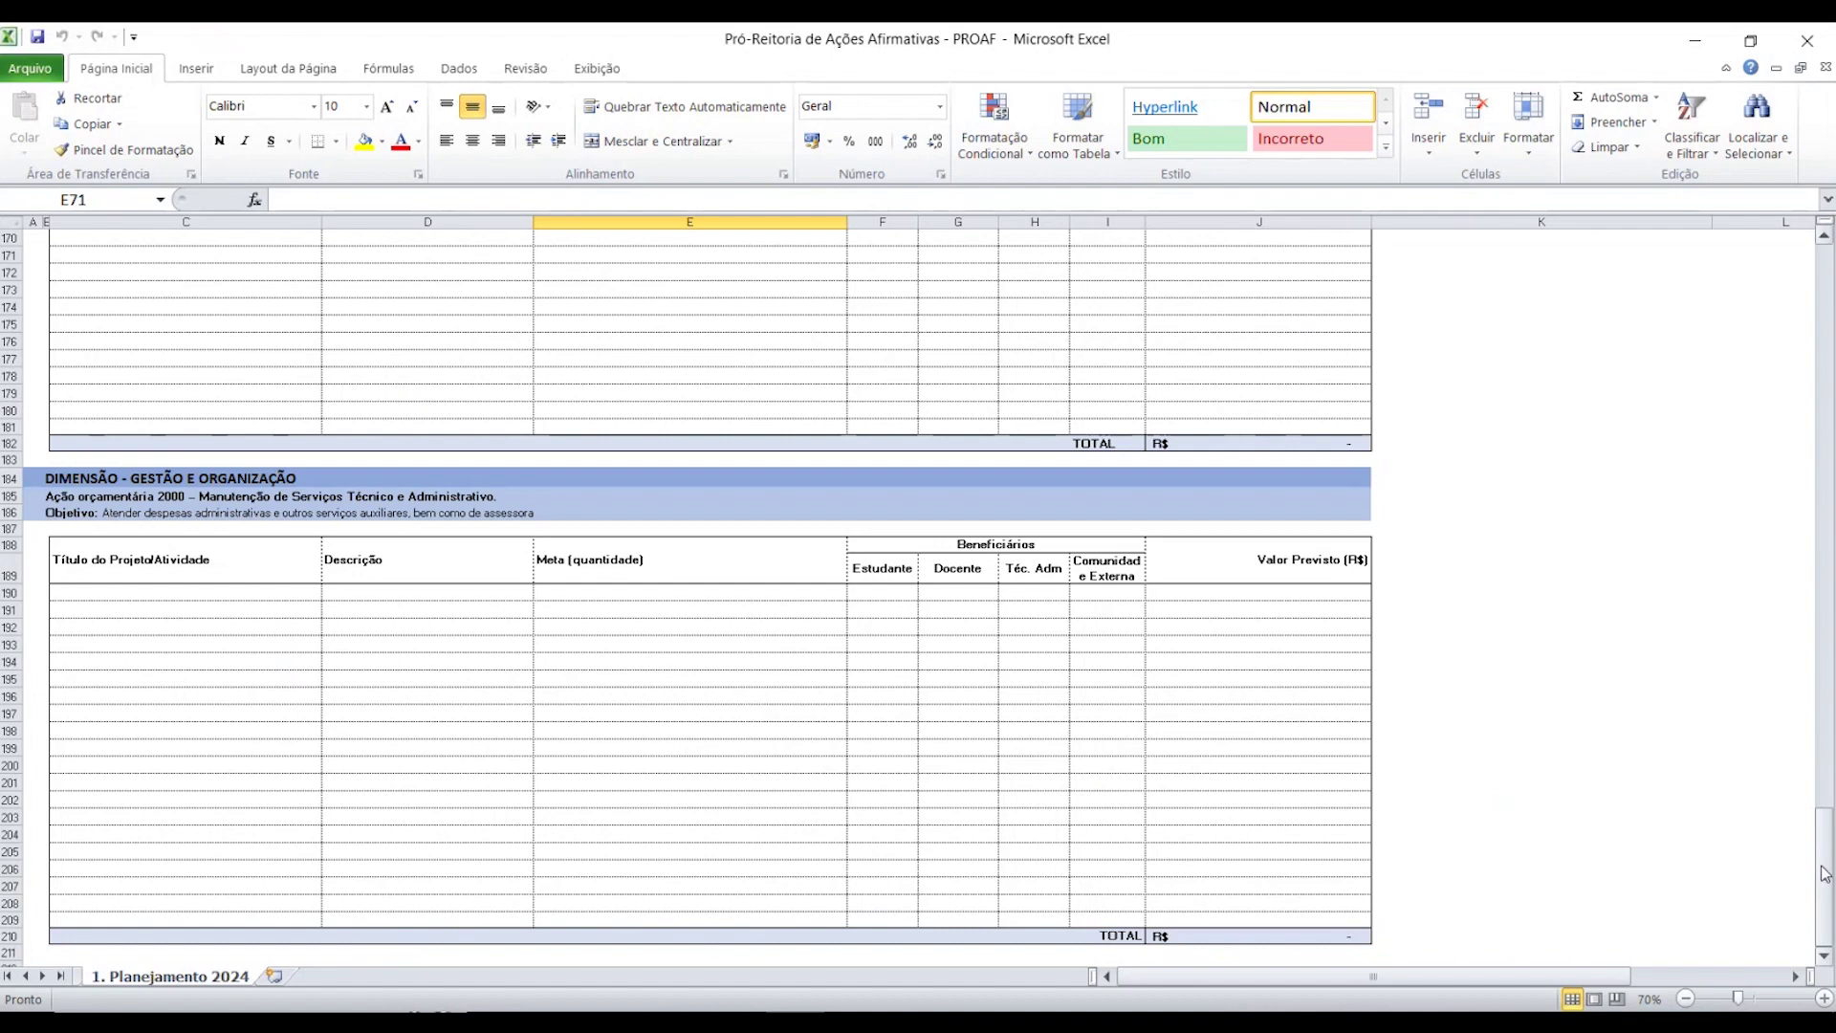
pyautogui.moveTo(1825, 878); pyautogui.dragTo(1821, 295)
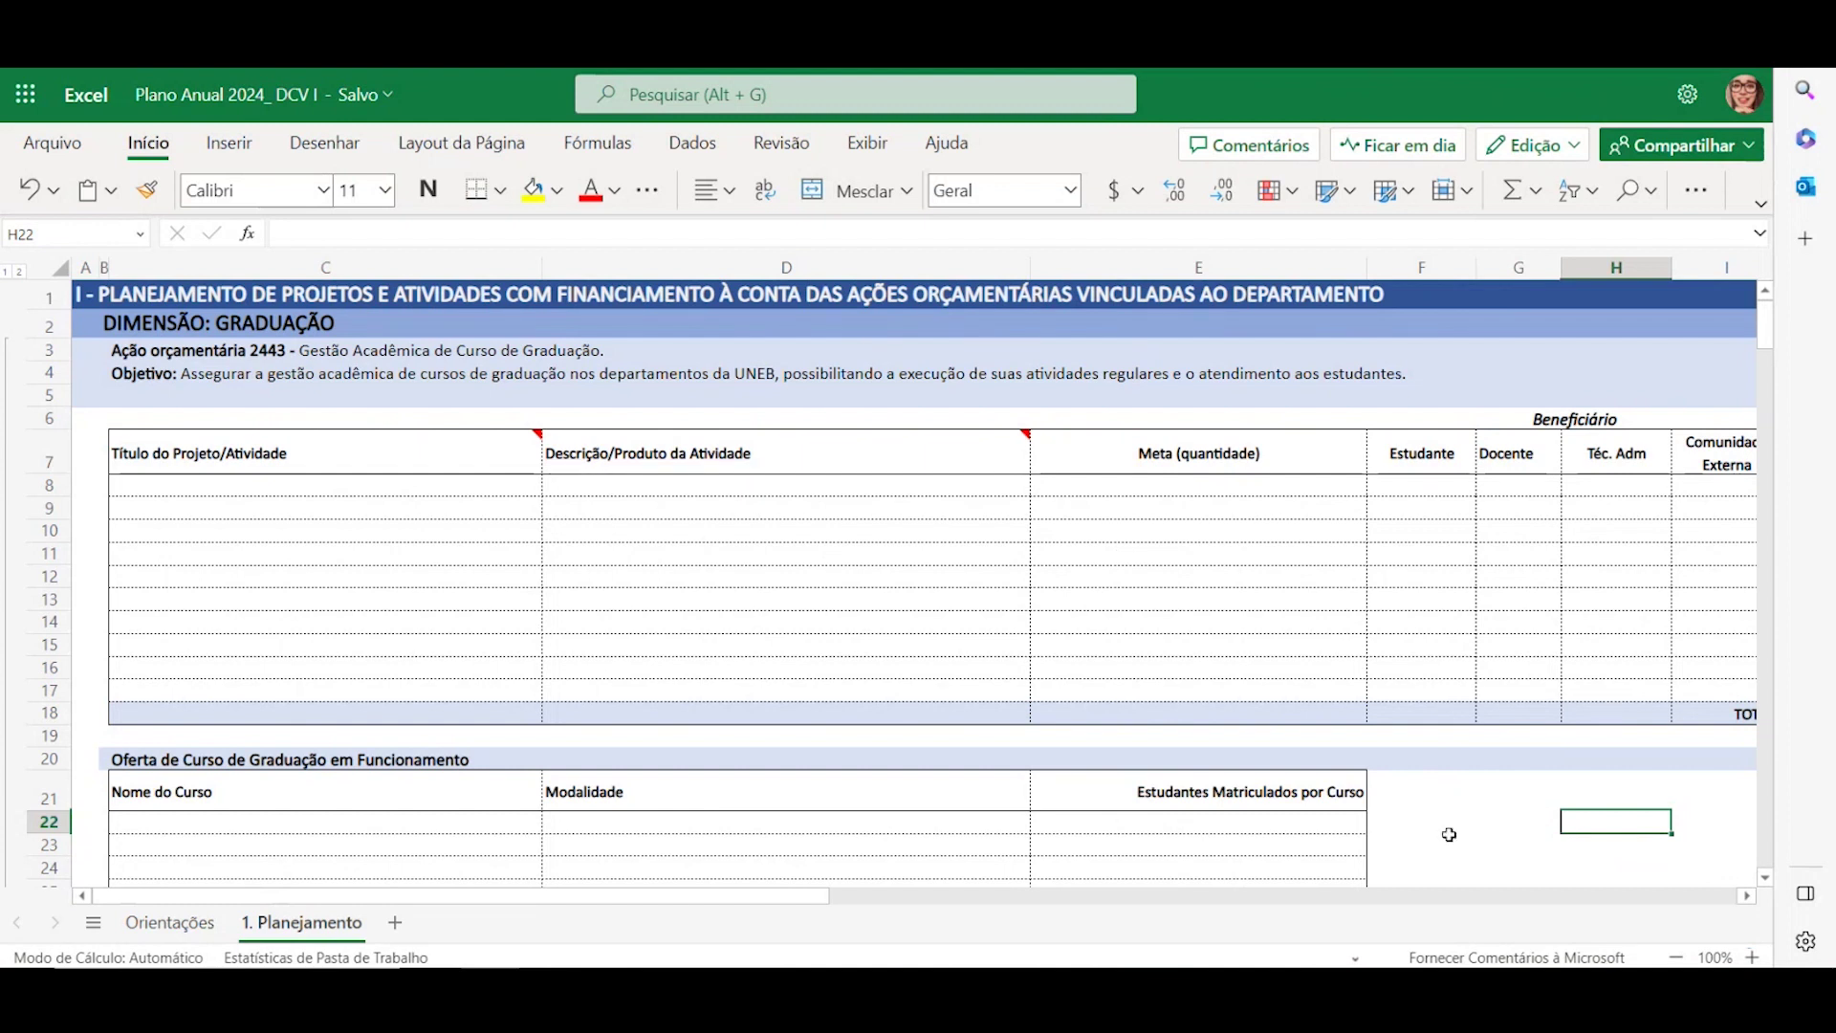
# In the Plano Anual 2024_ DCV I workbook, inspect the choices in row 8's Estudante, Docente and Téc. Adm cells and select the Comunidade Externa cell
pyautogui.moveTo(730, 903); pyautogui.dragTo(910, 908)
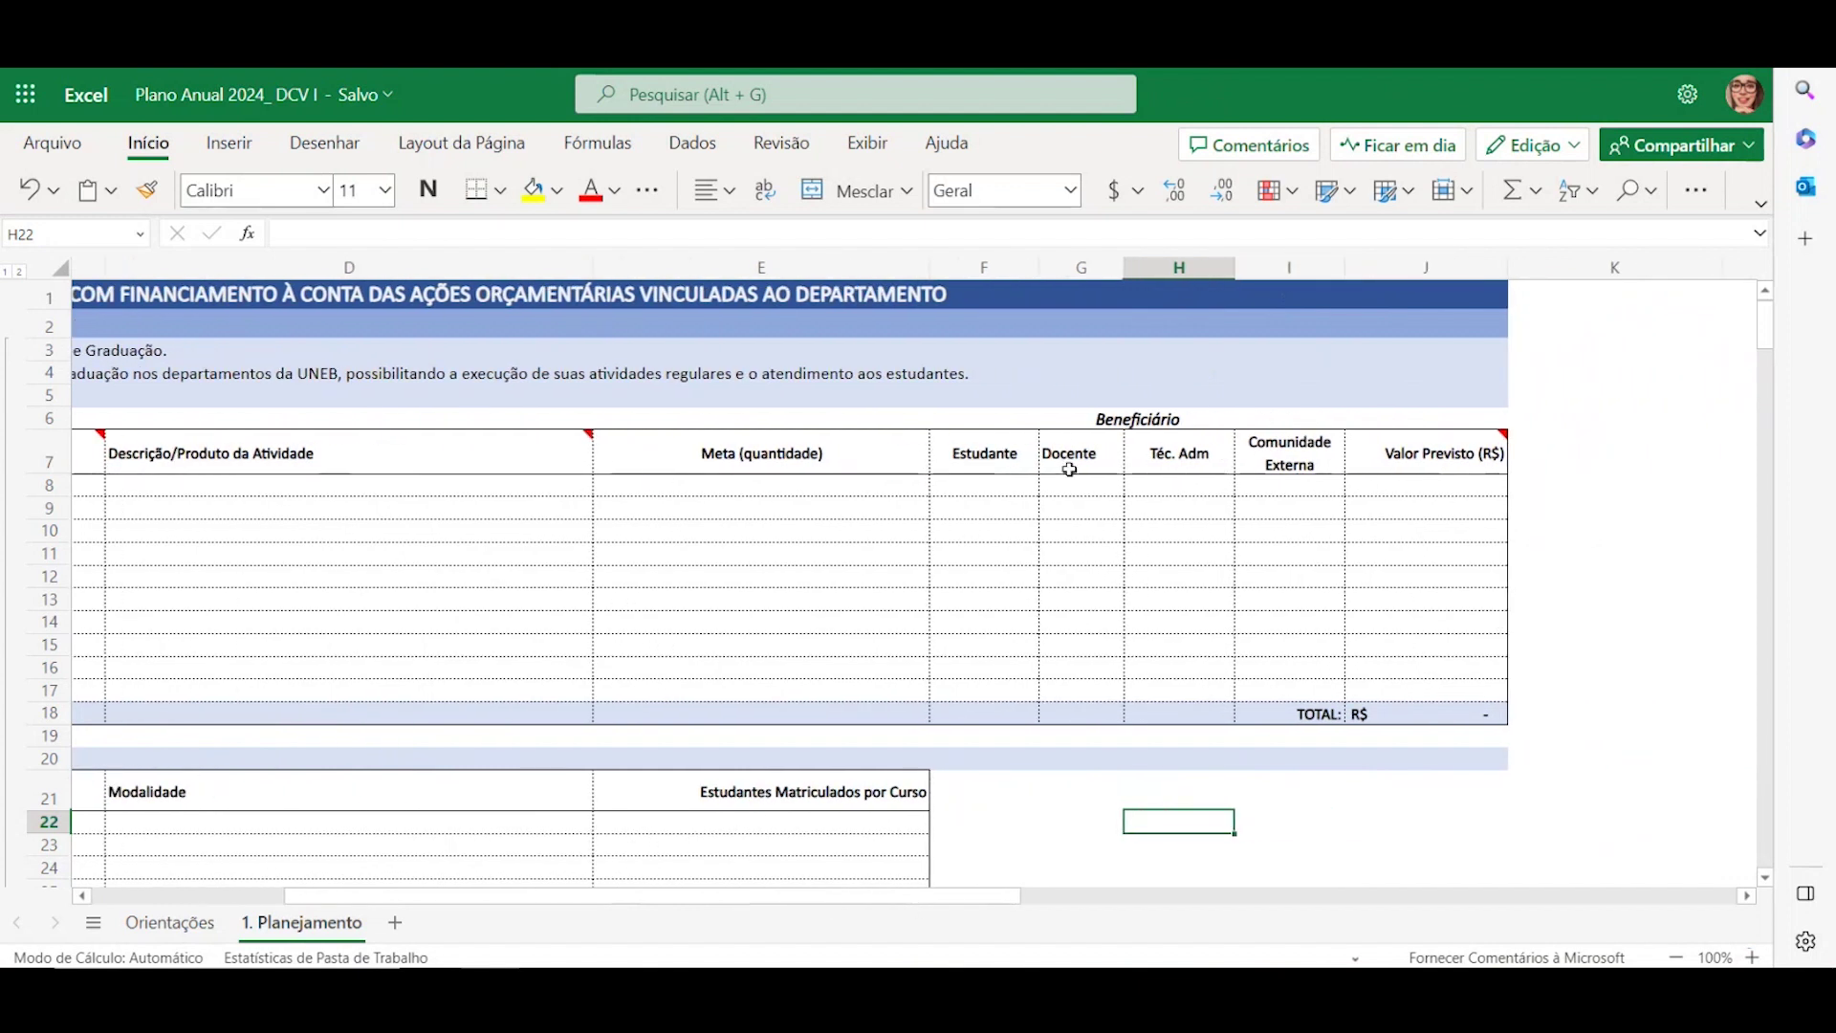
pyautogui.click(1011, 487)
pyautogui.click(1052, 486)
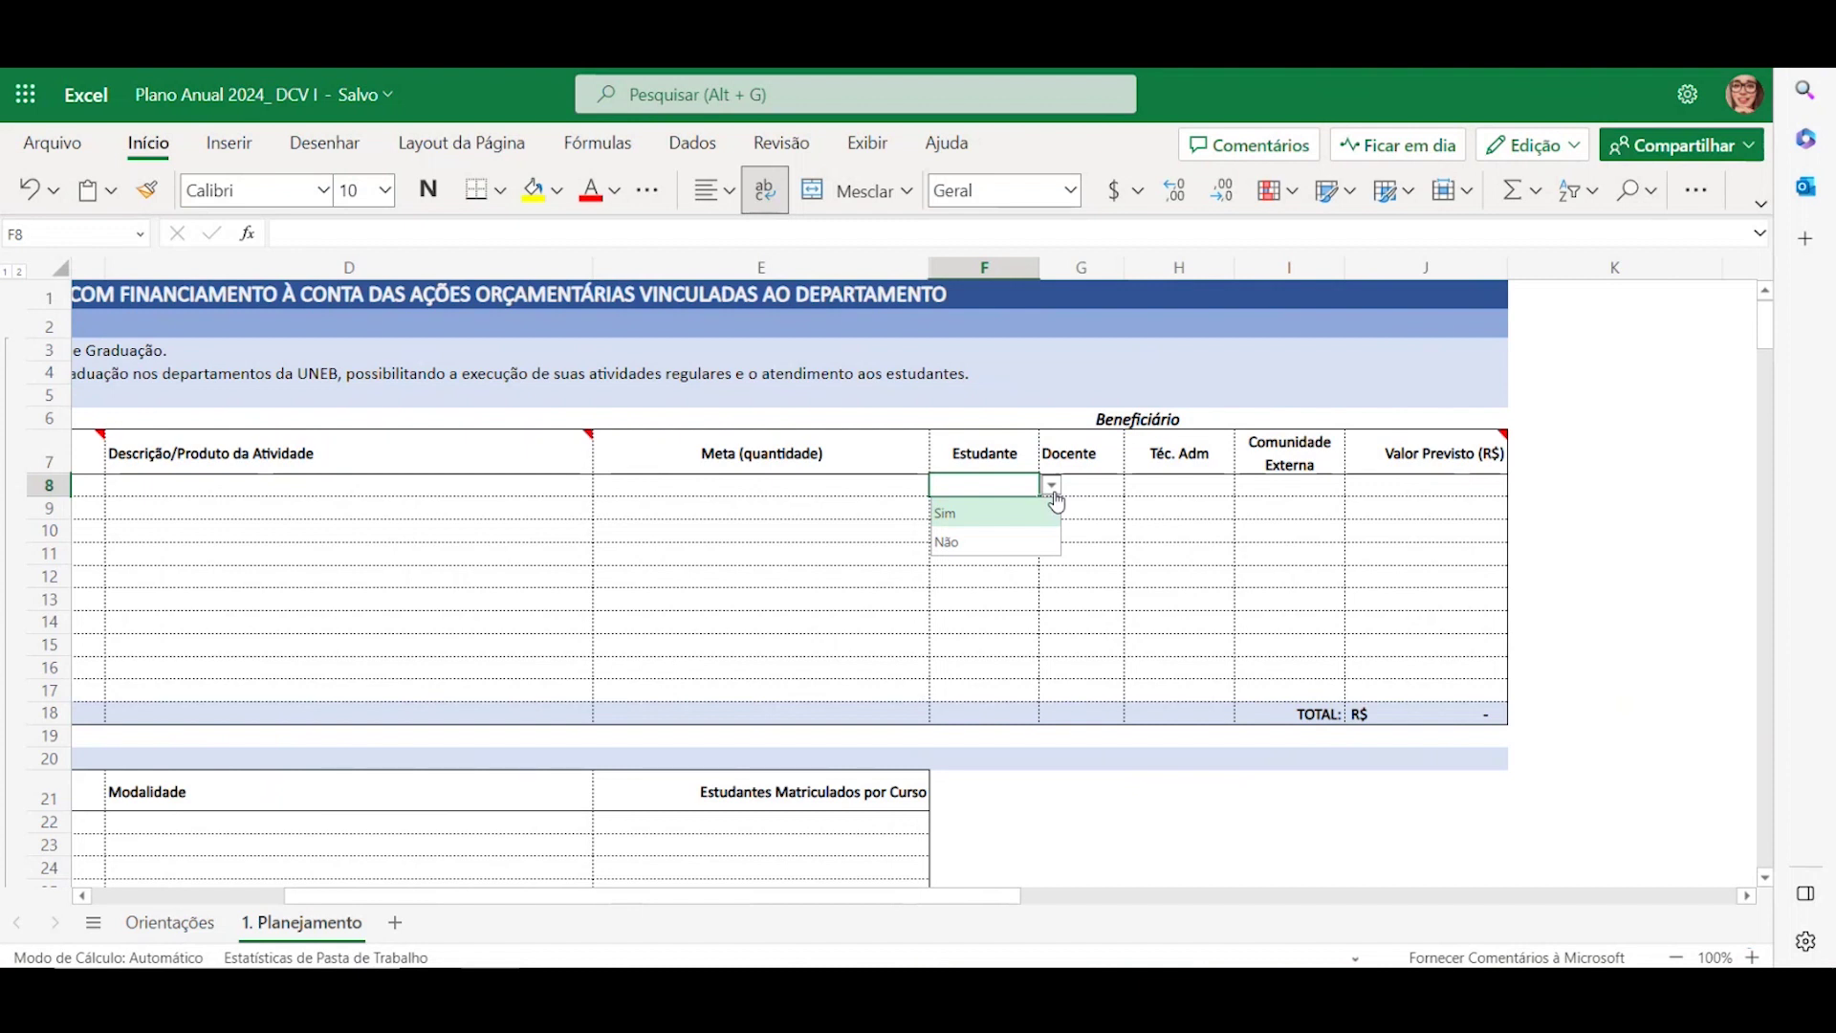
pyautogui.click(1095, 485)
pyautogui.click(1135, 489)
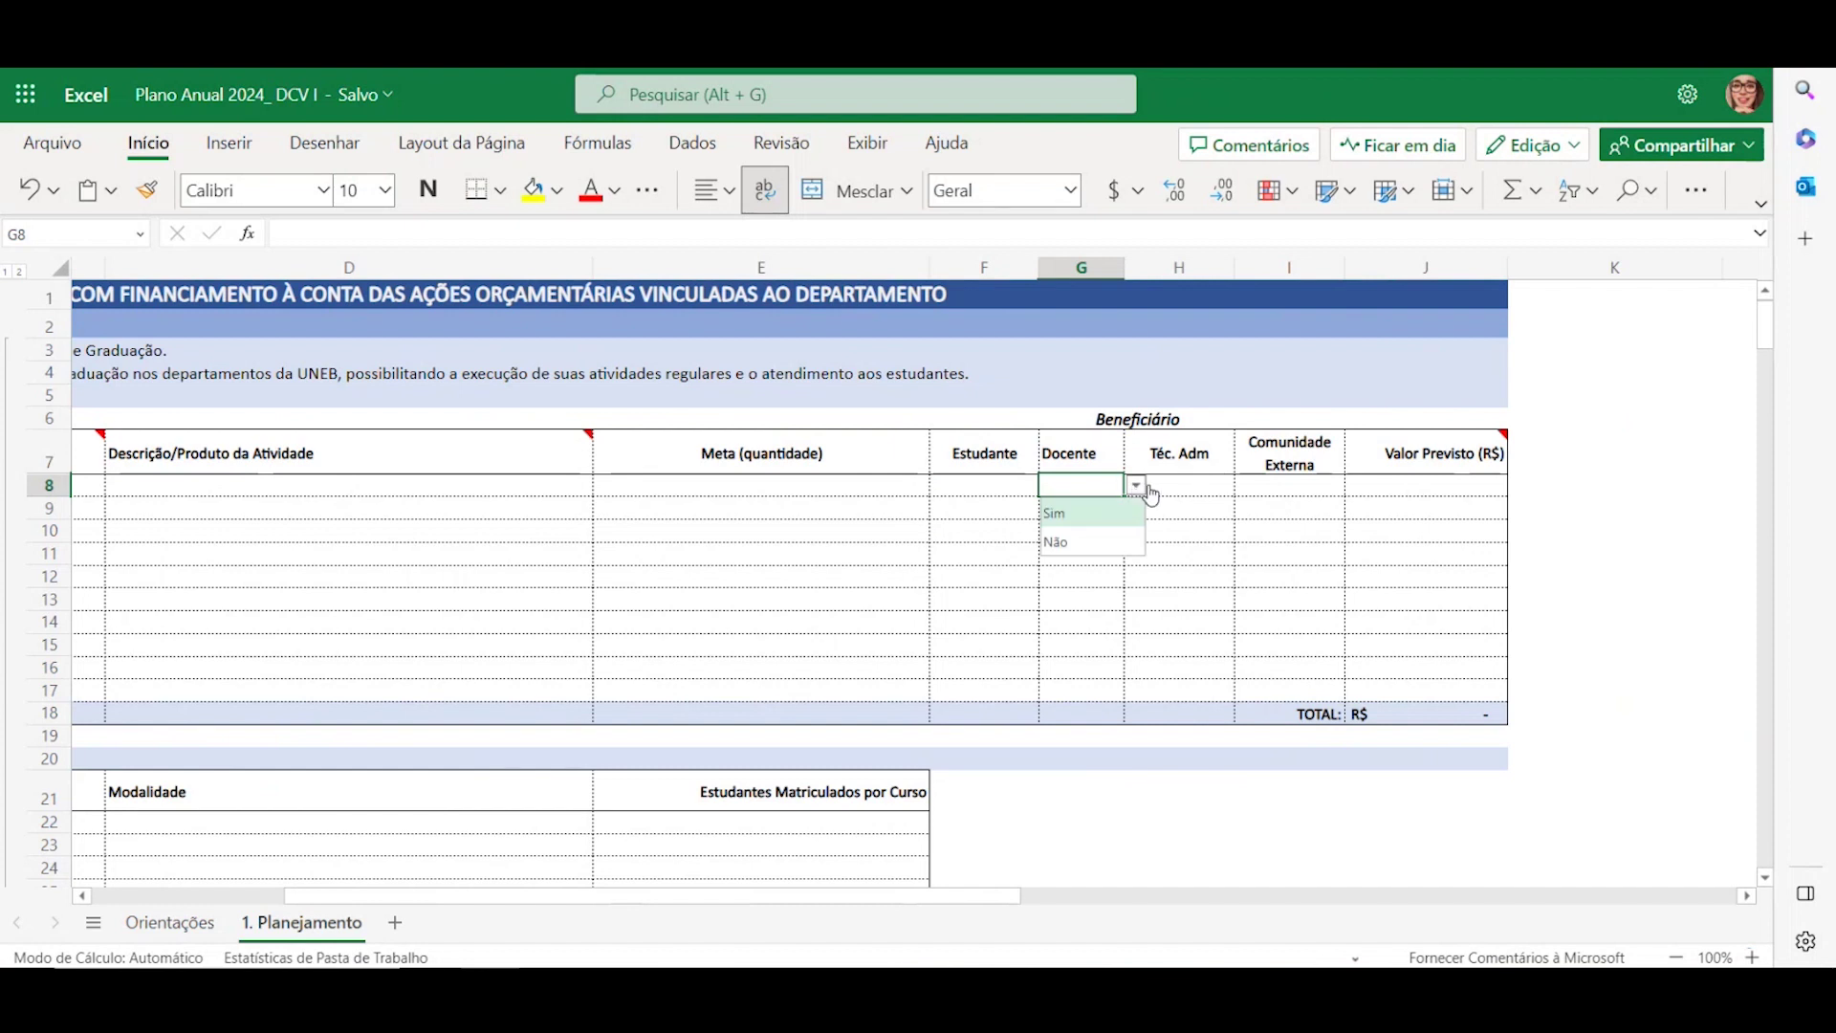
pyautogui.click(1186, 485)
pyautogui.click(1245, 486)
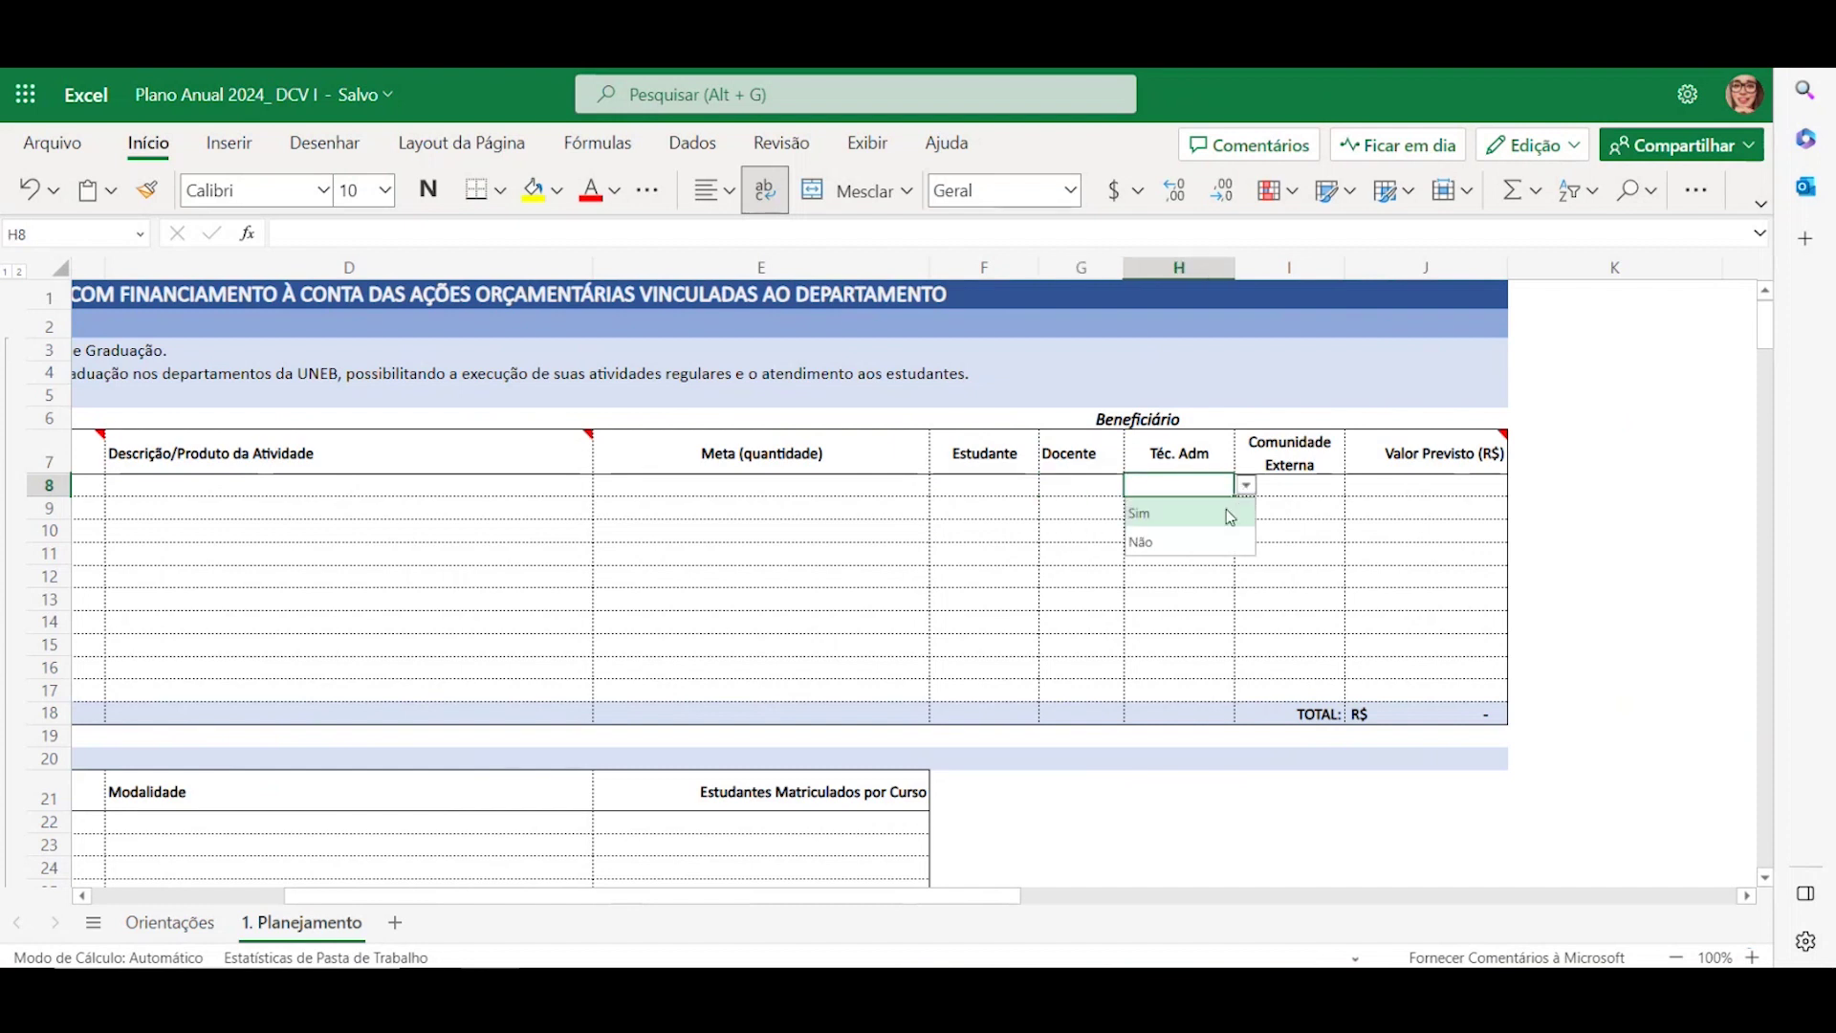
pyautogui.click(1284, 488)
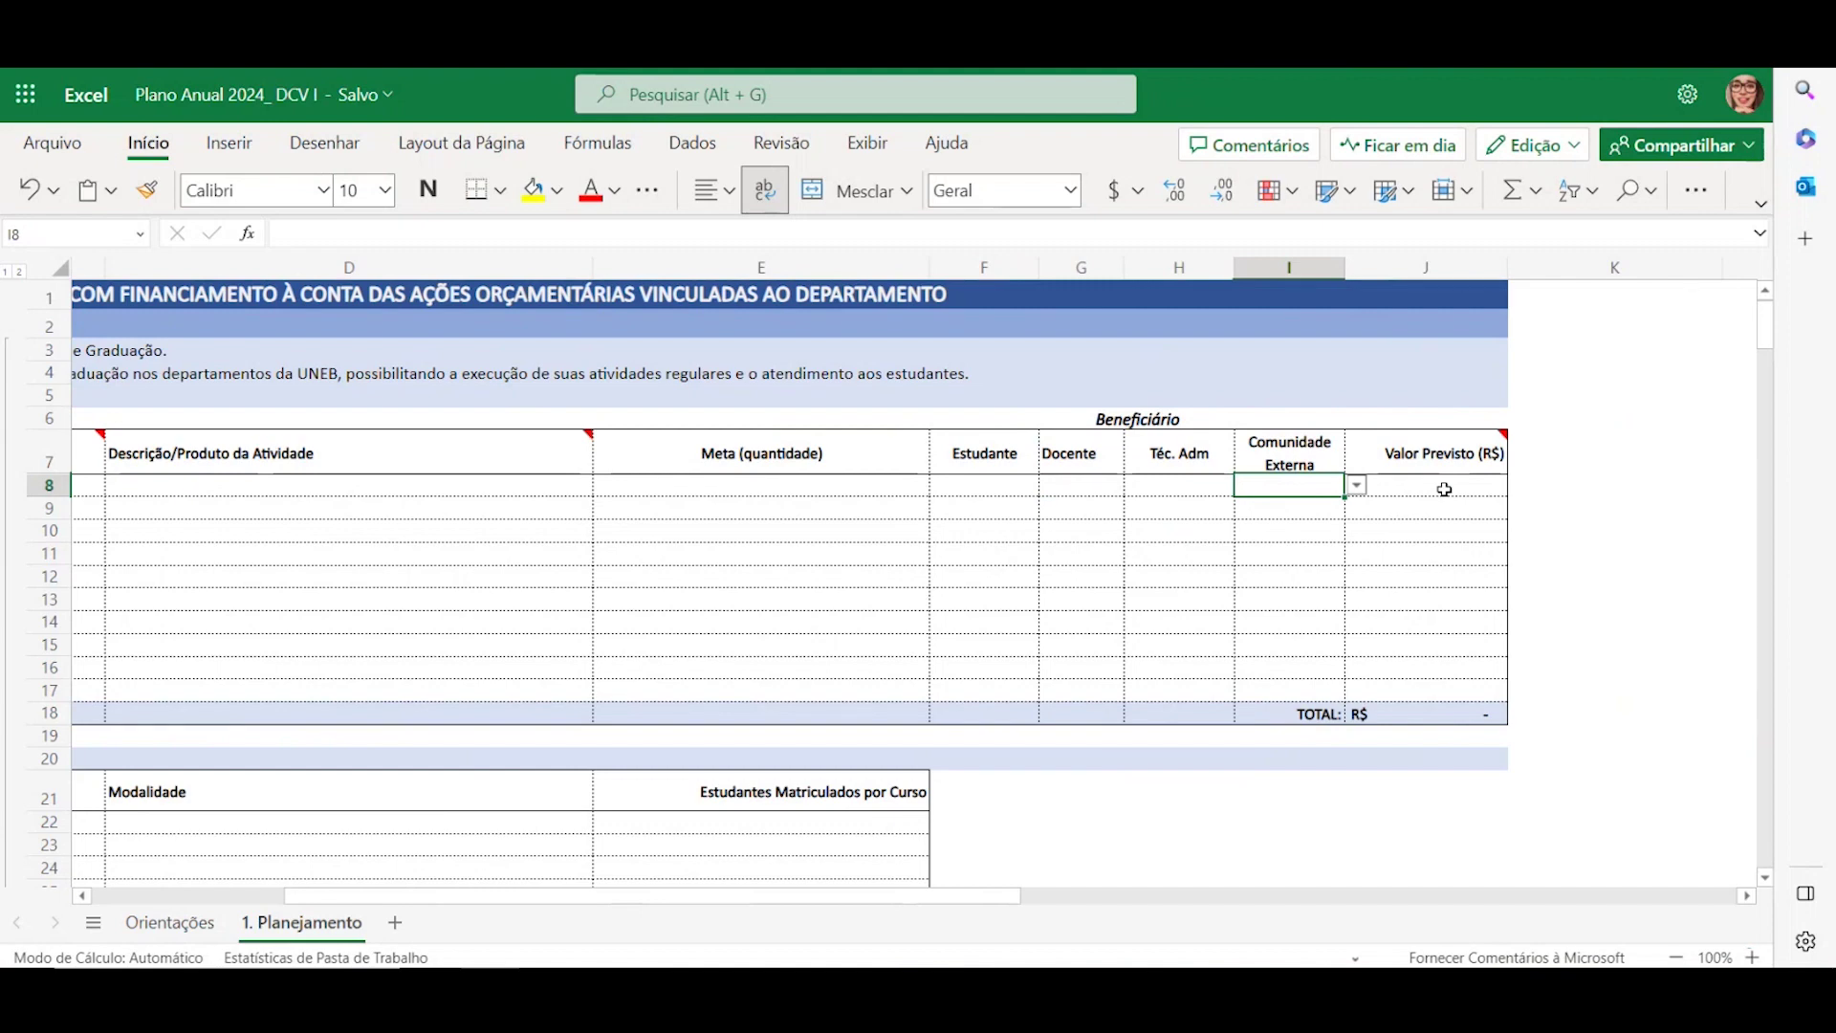
pyautogui.moveTo(937, 897); pyautogui.dragTo(673, 903)
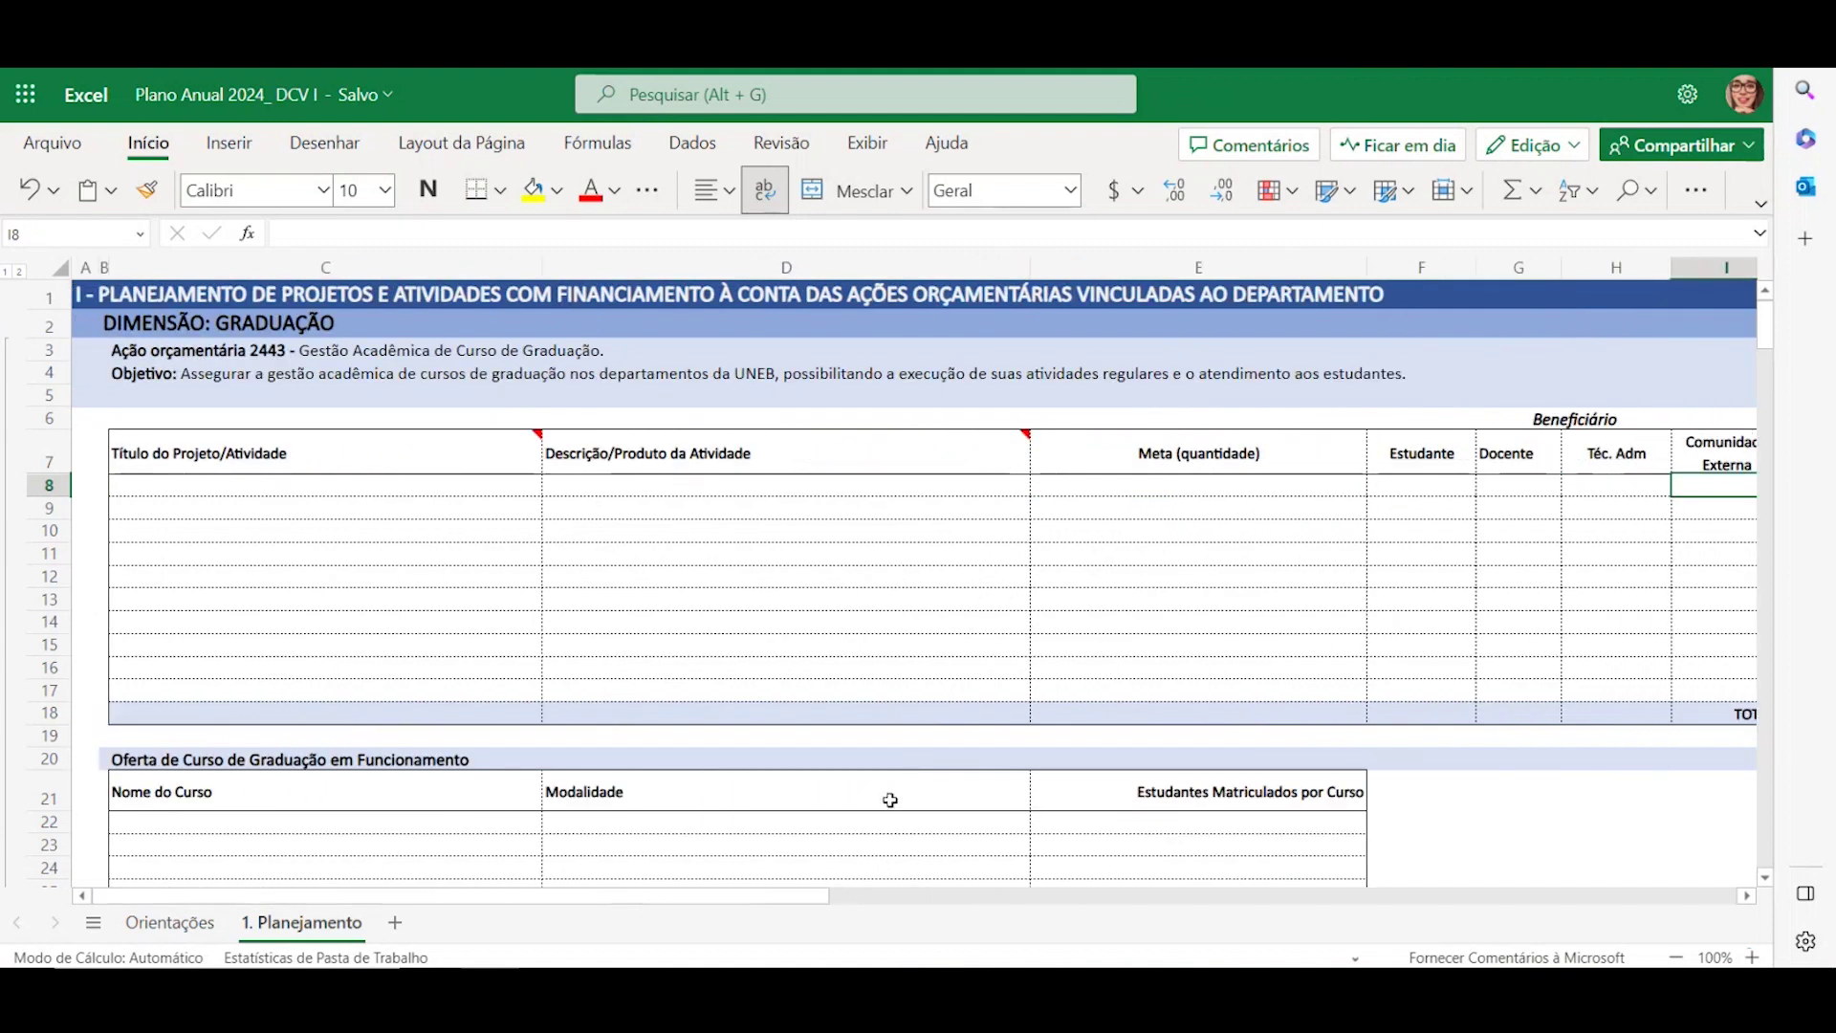
# Examine the Oferta de Curso de Graduação em Funcionamento table, selecting the first Nome do Curso and Estudantes Matriculados por Curso cells
pyautogui.scroll(-3, 1222, 575)
pyautogui.scroll(-3, 1223, 577)
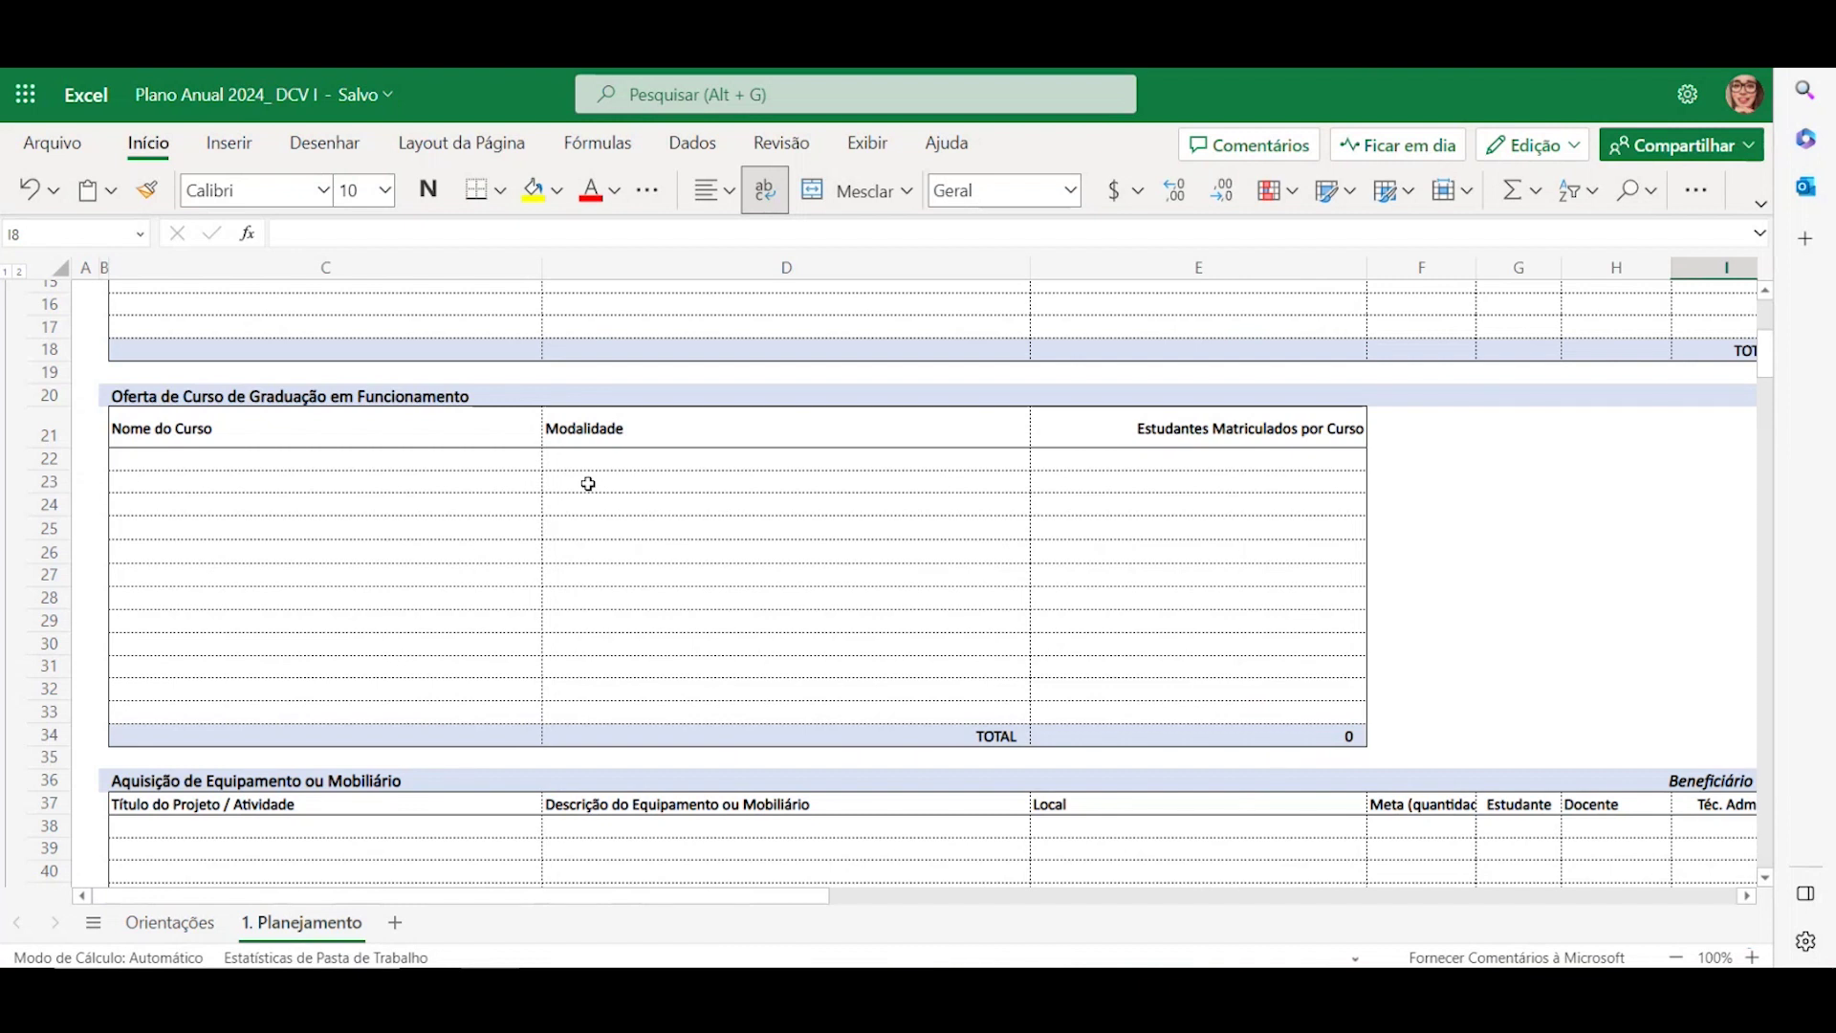
pyautogui.click(468, 461)
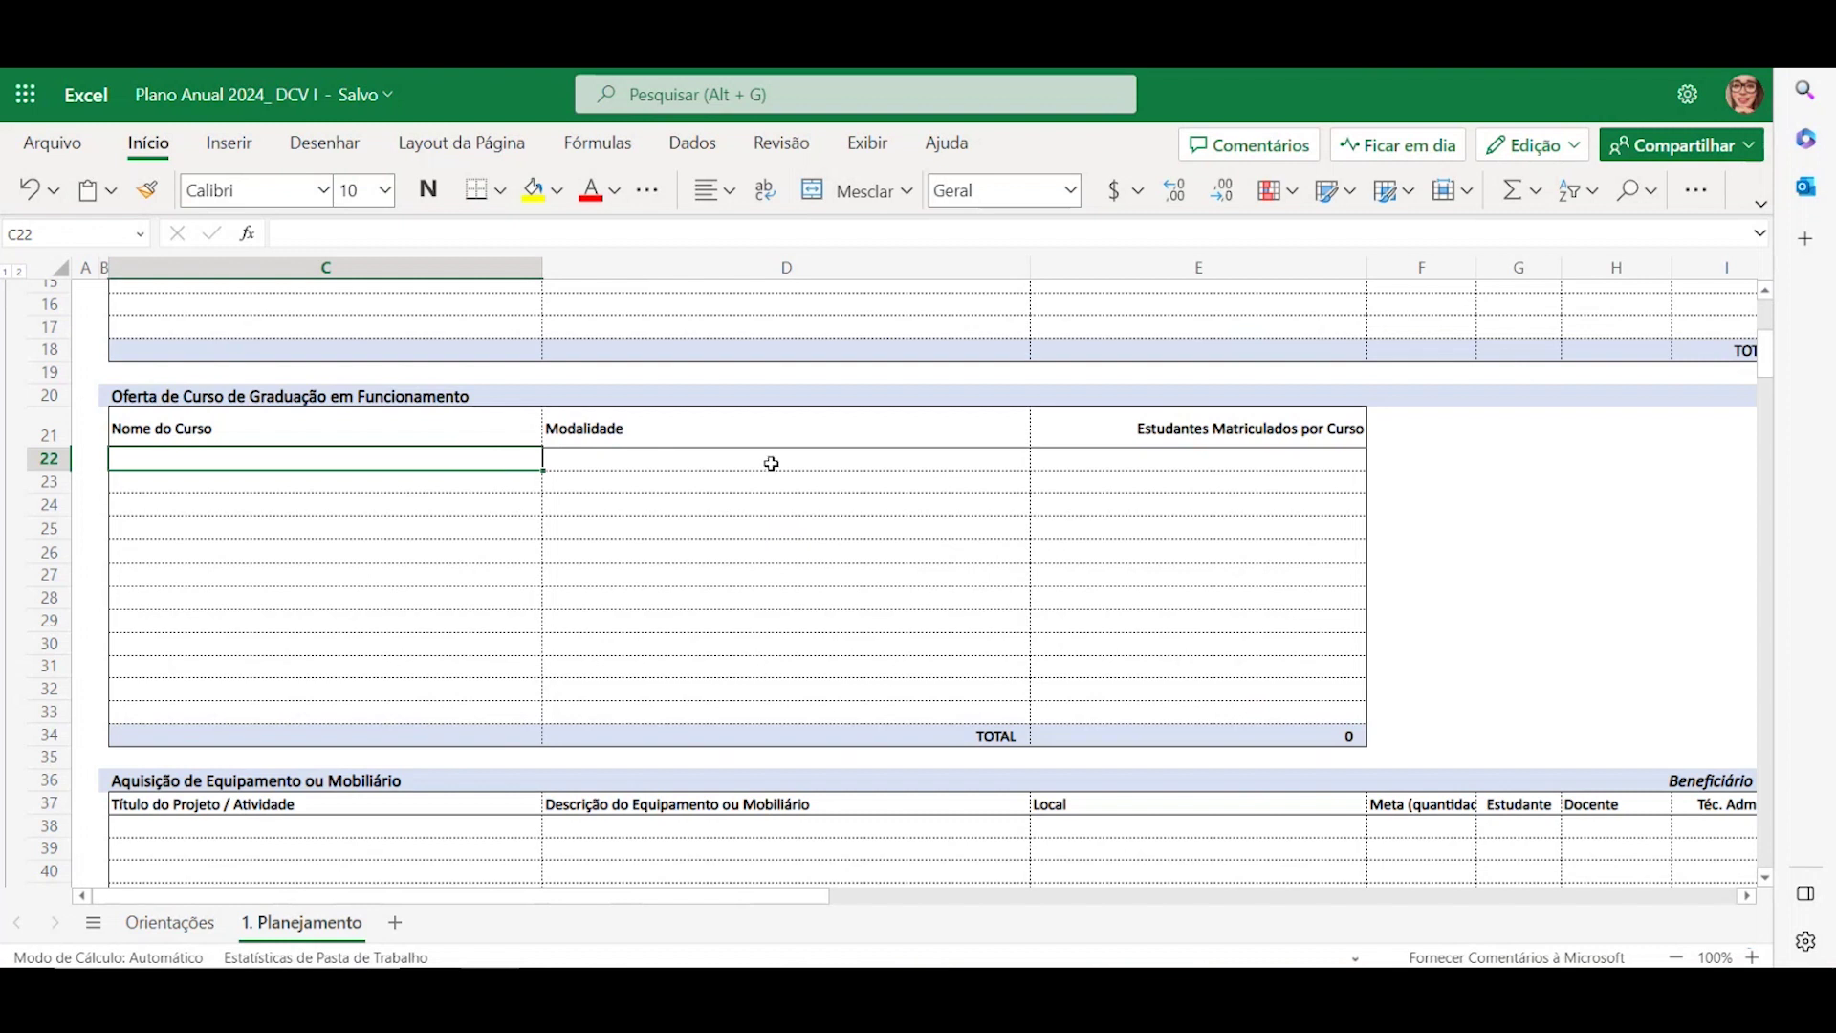
pyautogui.click(1128, 461)
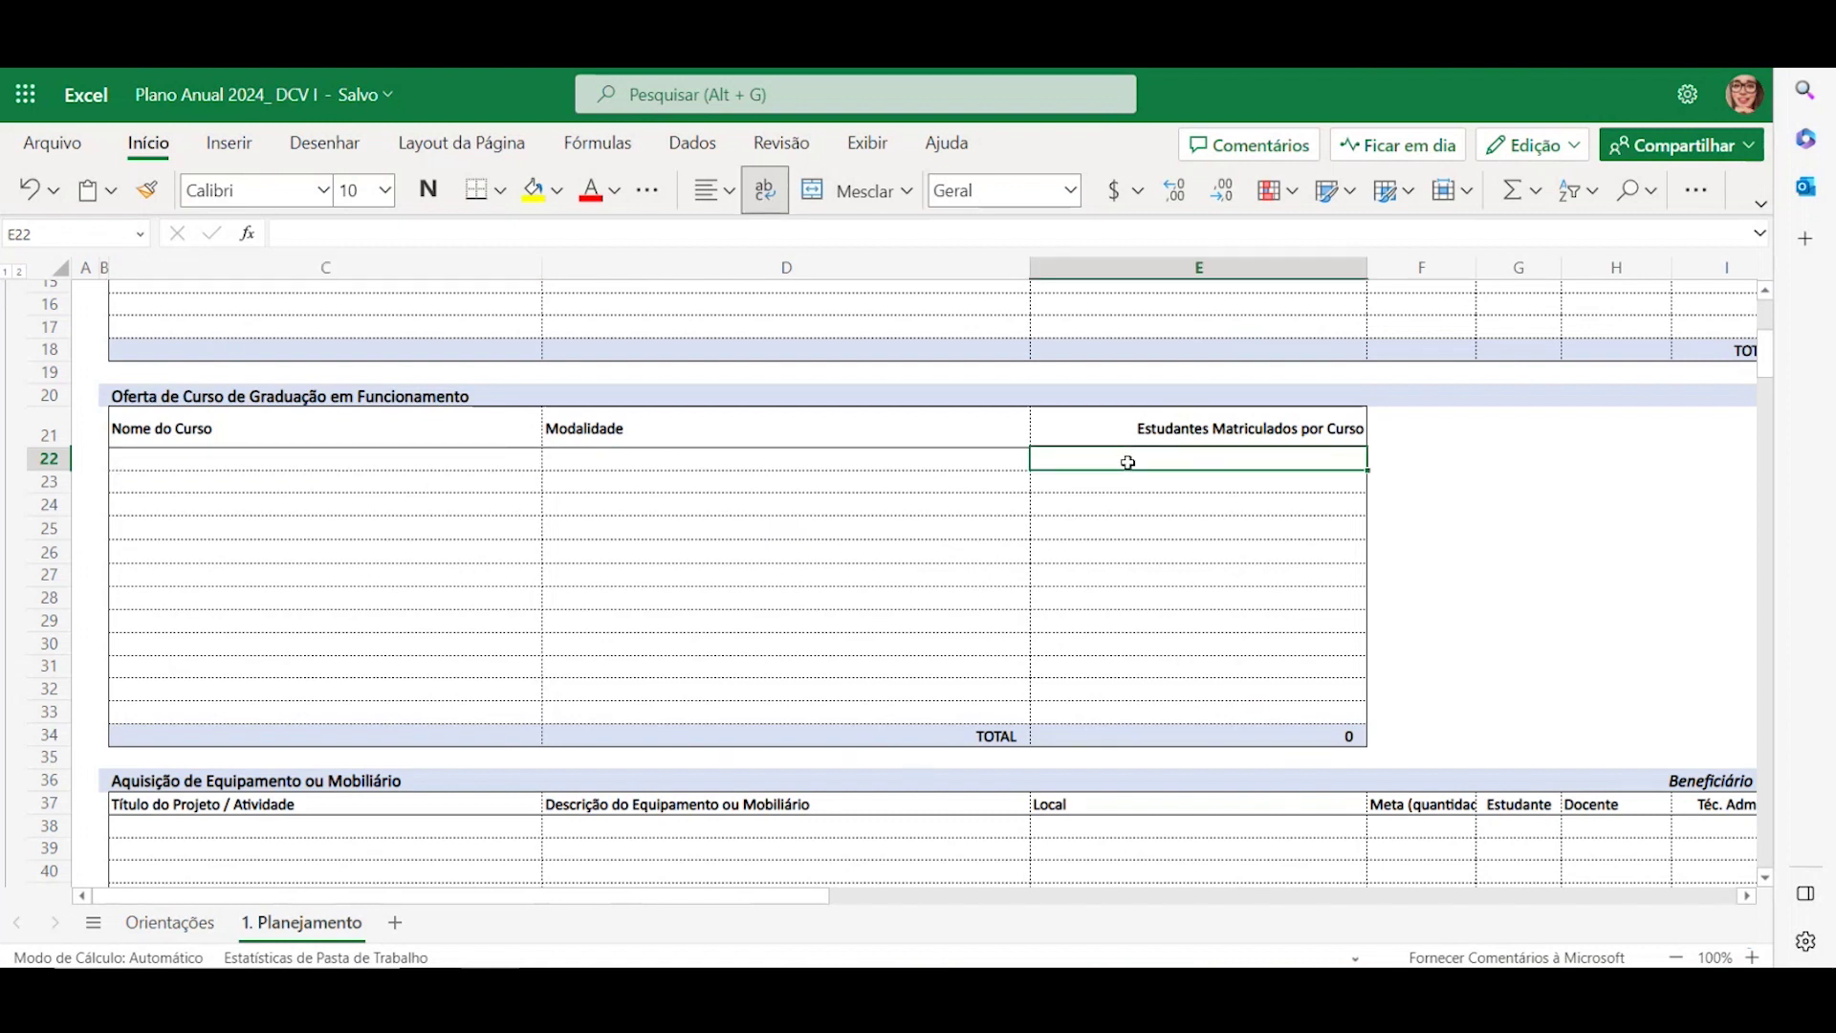
# Examine the equipment acquisition, Despesa Fixa and expense distribution tables for action 2443
pyautogui.scroll(-4, 1161, 510)
pyautogui.scroll(-2, 1161, 509)
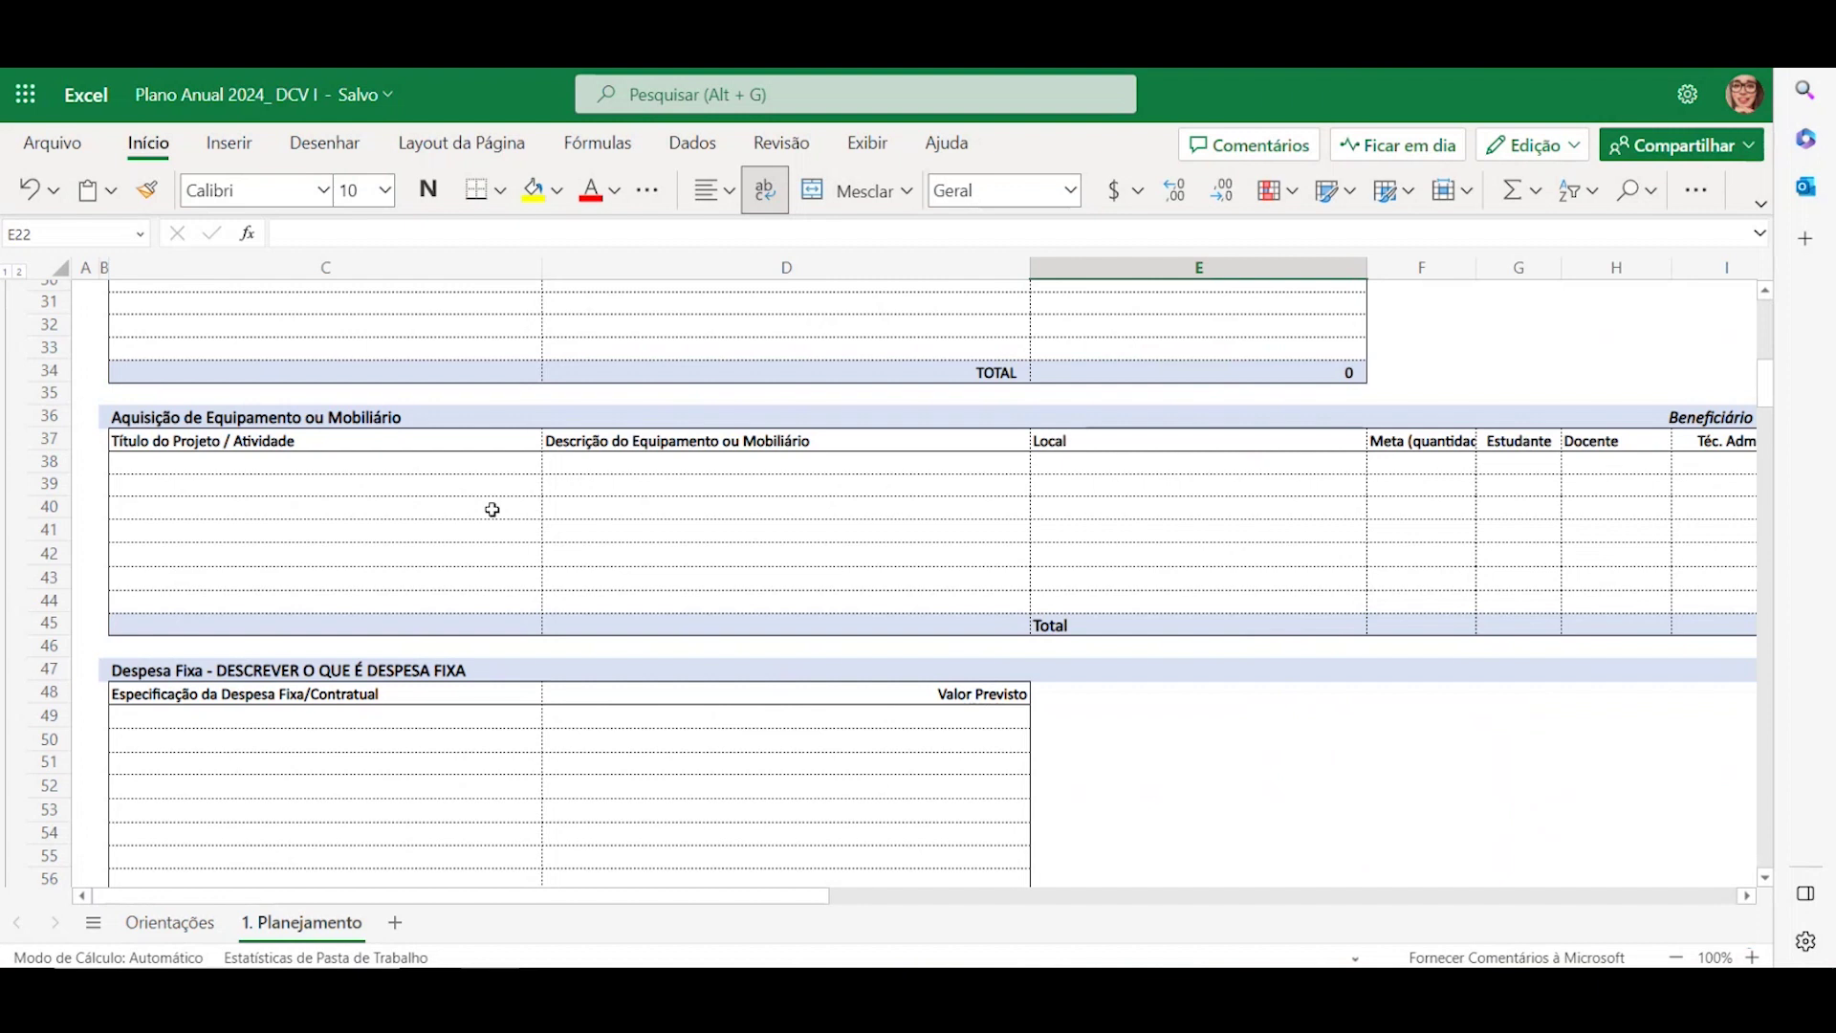
pyautogui.scroll(-3, 825, 545)
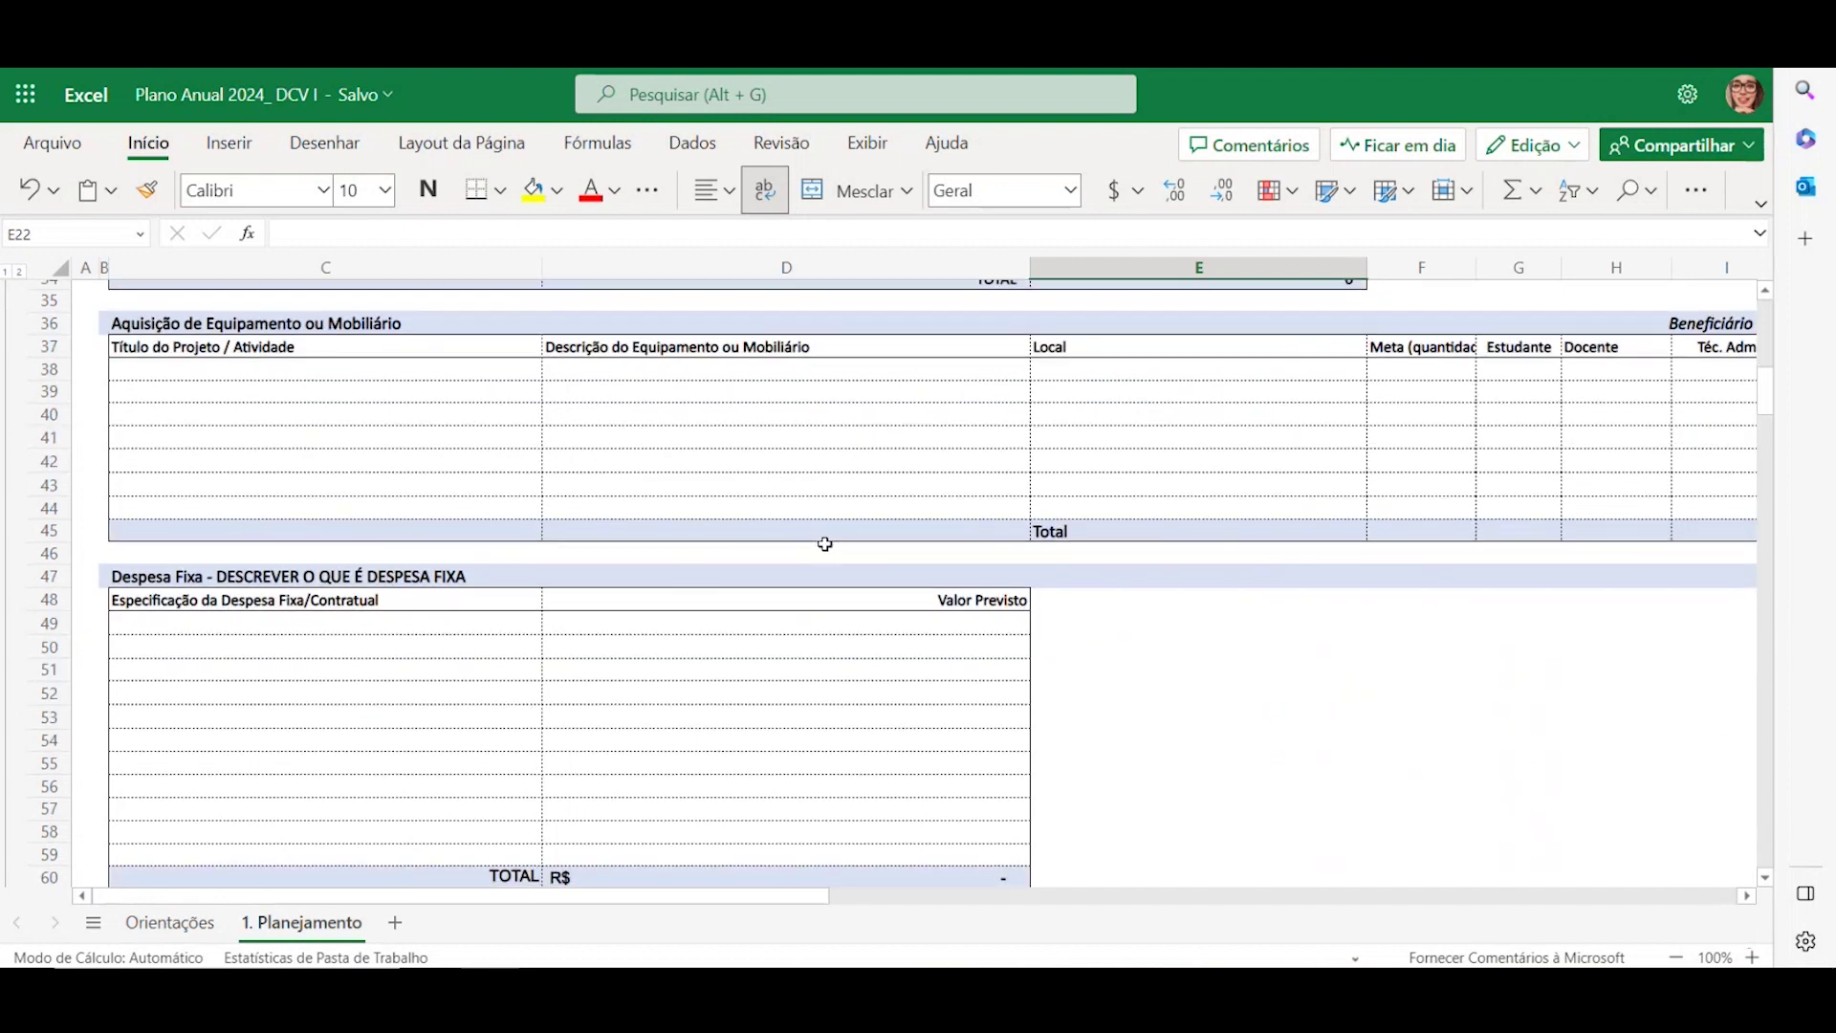
pyautogui.scroll(-3, 825, 545)
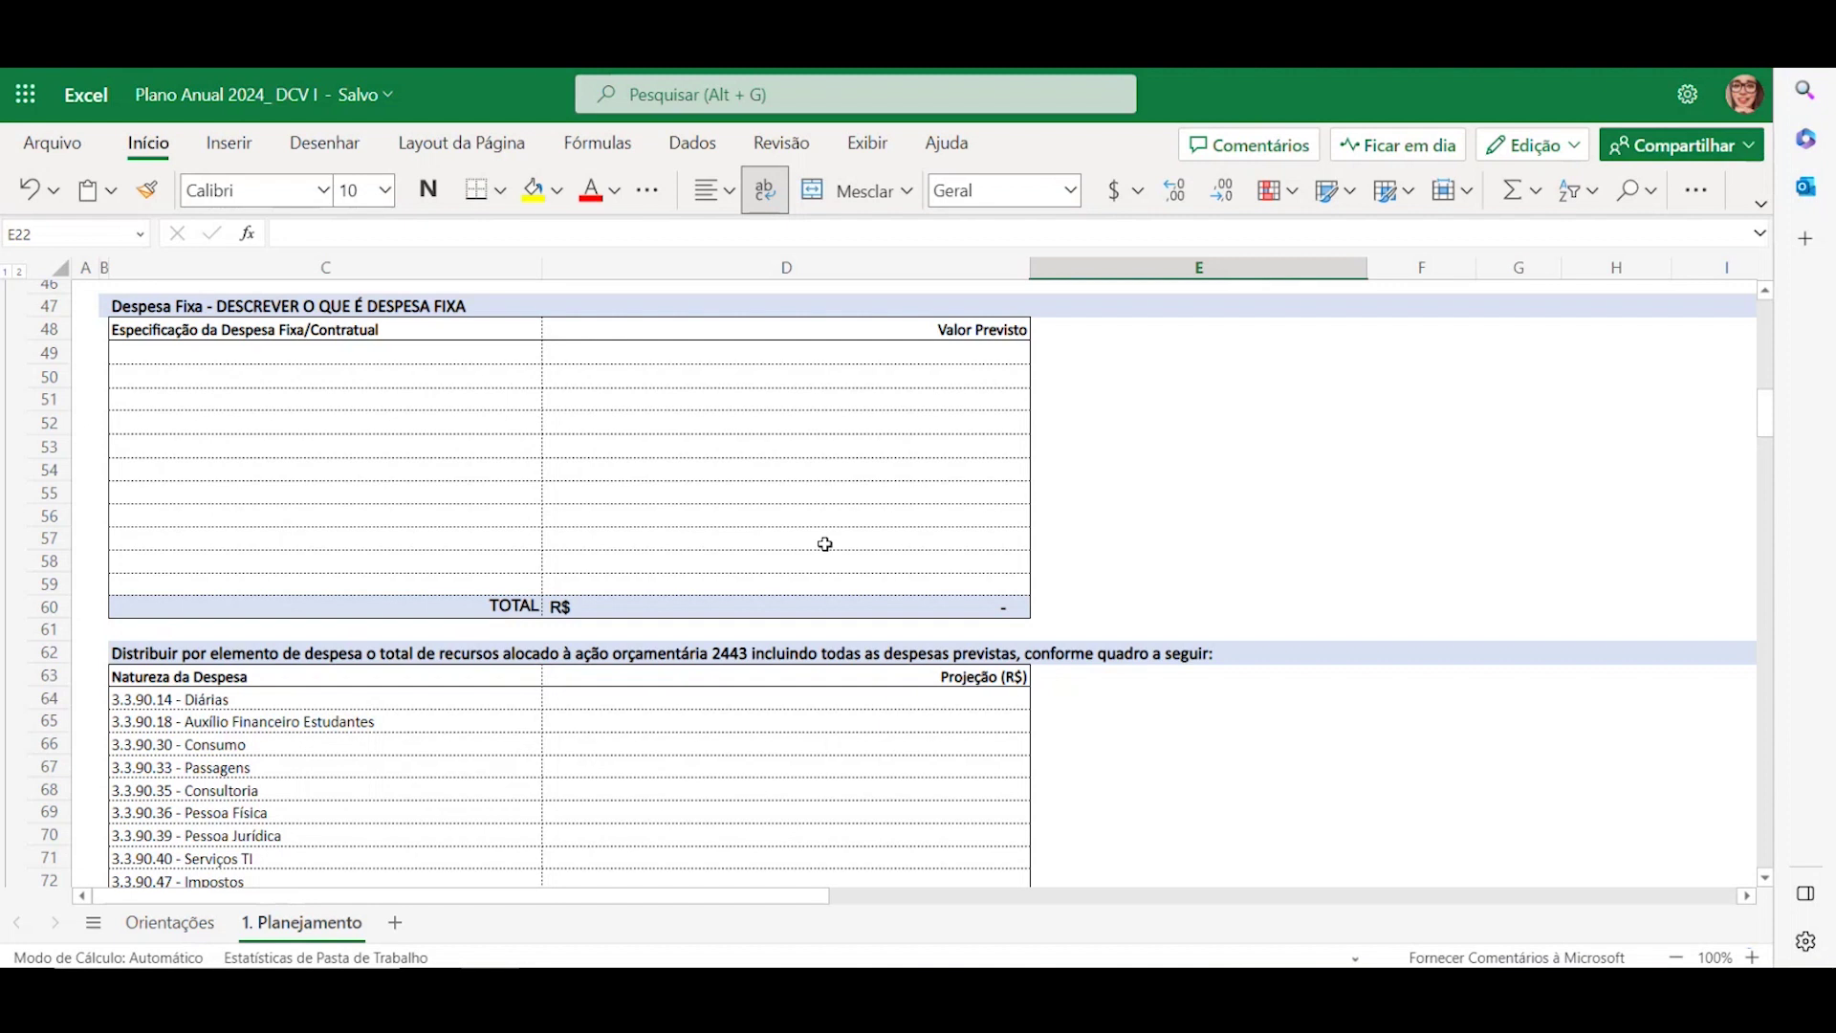
pyautogui.scroll(-3, 826, 544)
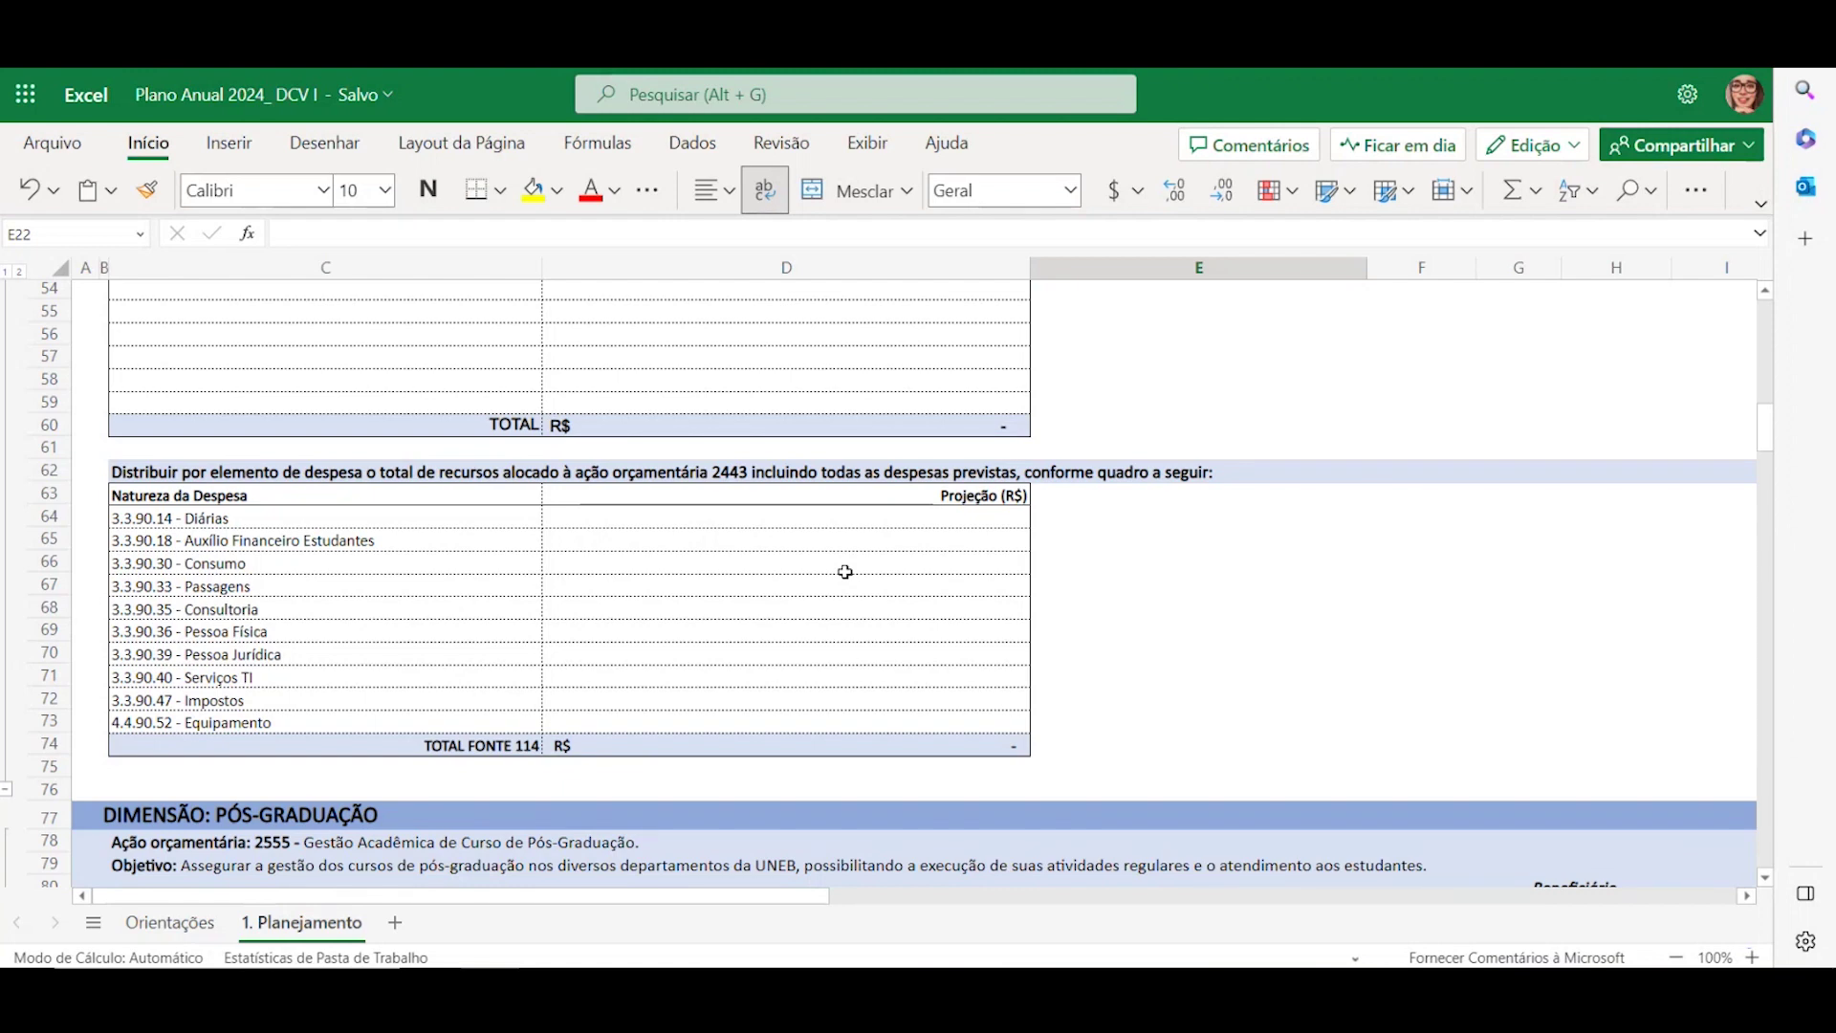
pyautogui.scroll(-4, 845, 571)
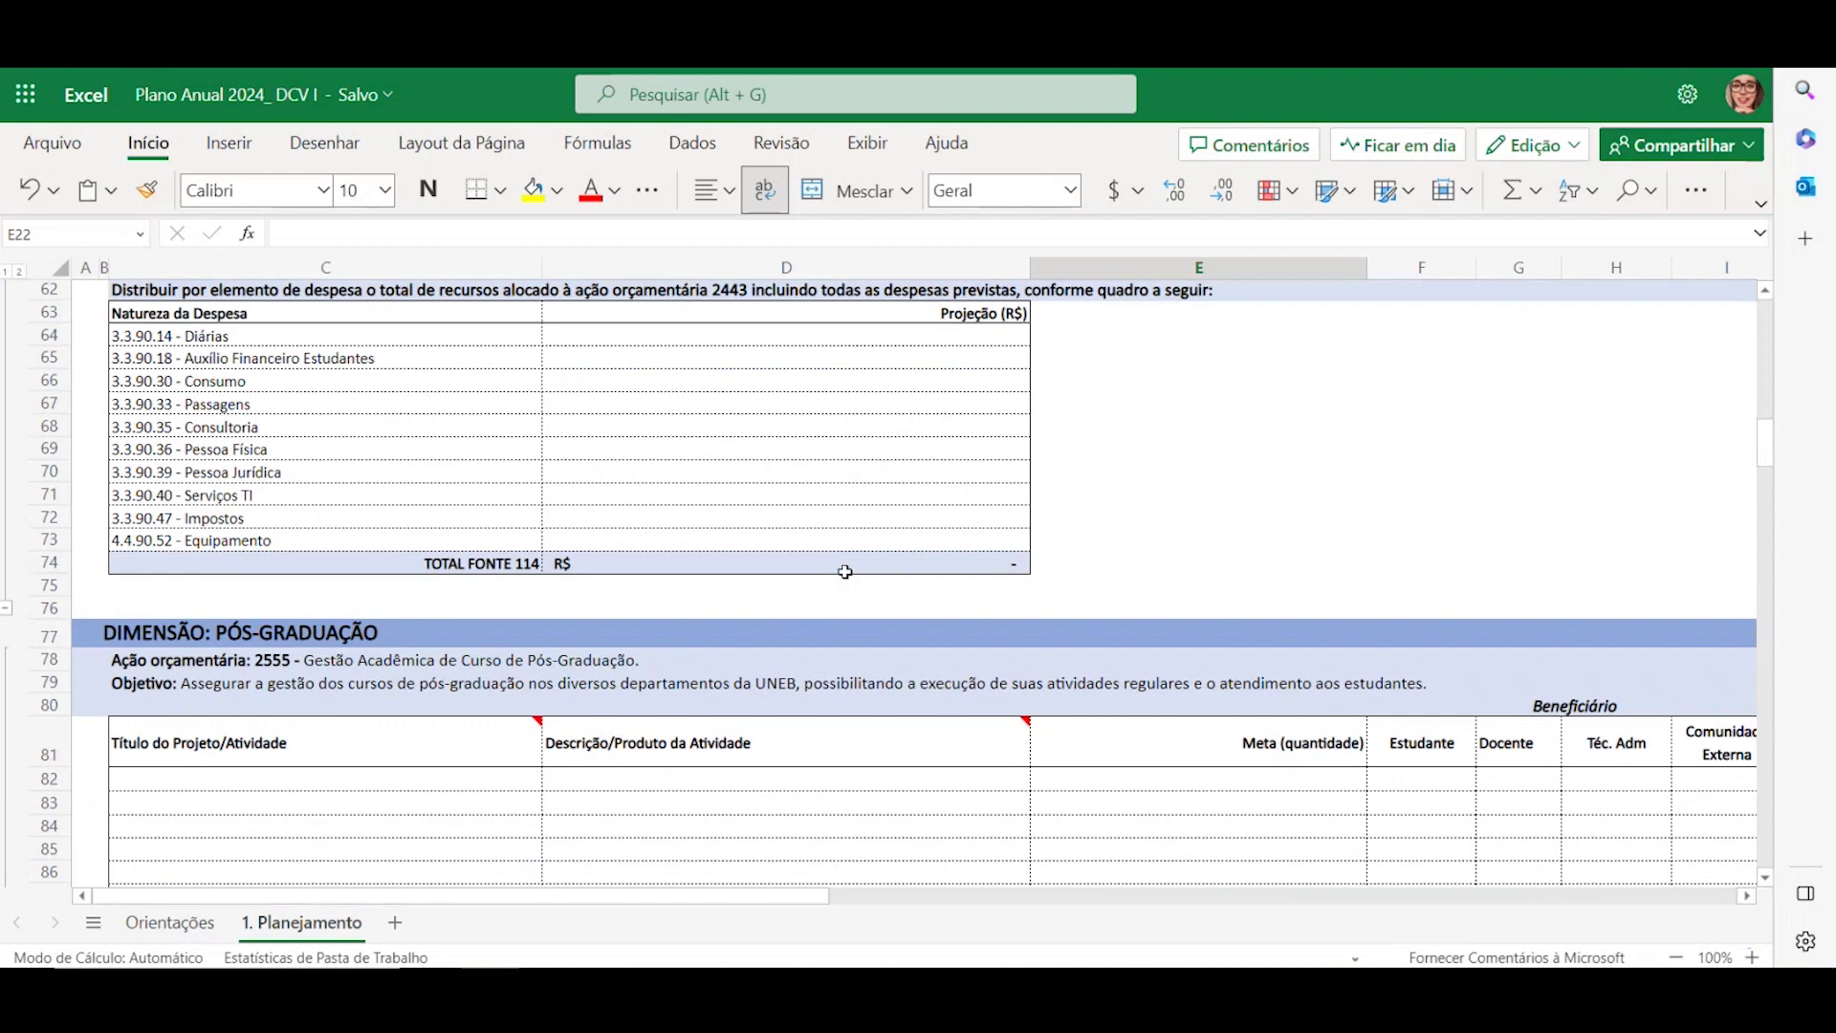
# Examine the Pós-Graduação project table for action 2555 across all its columns, from Título do Projeto/Atividade to Valor Previsto (R$)
pyautogui.scroll(-6, 845, 571)
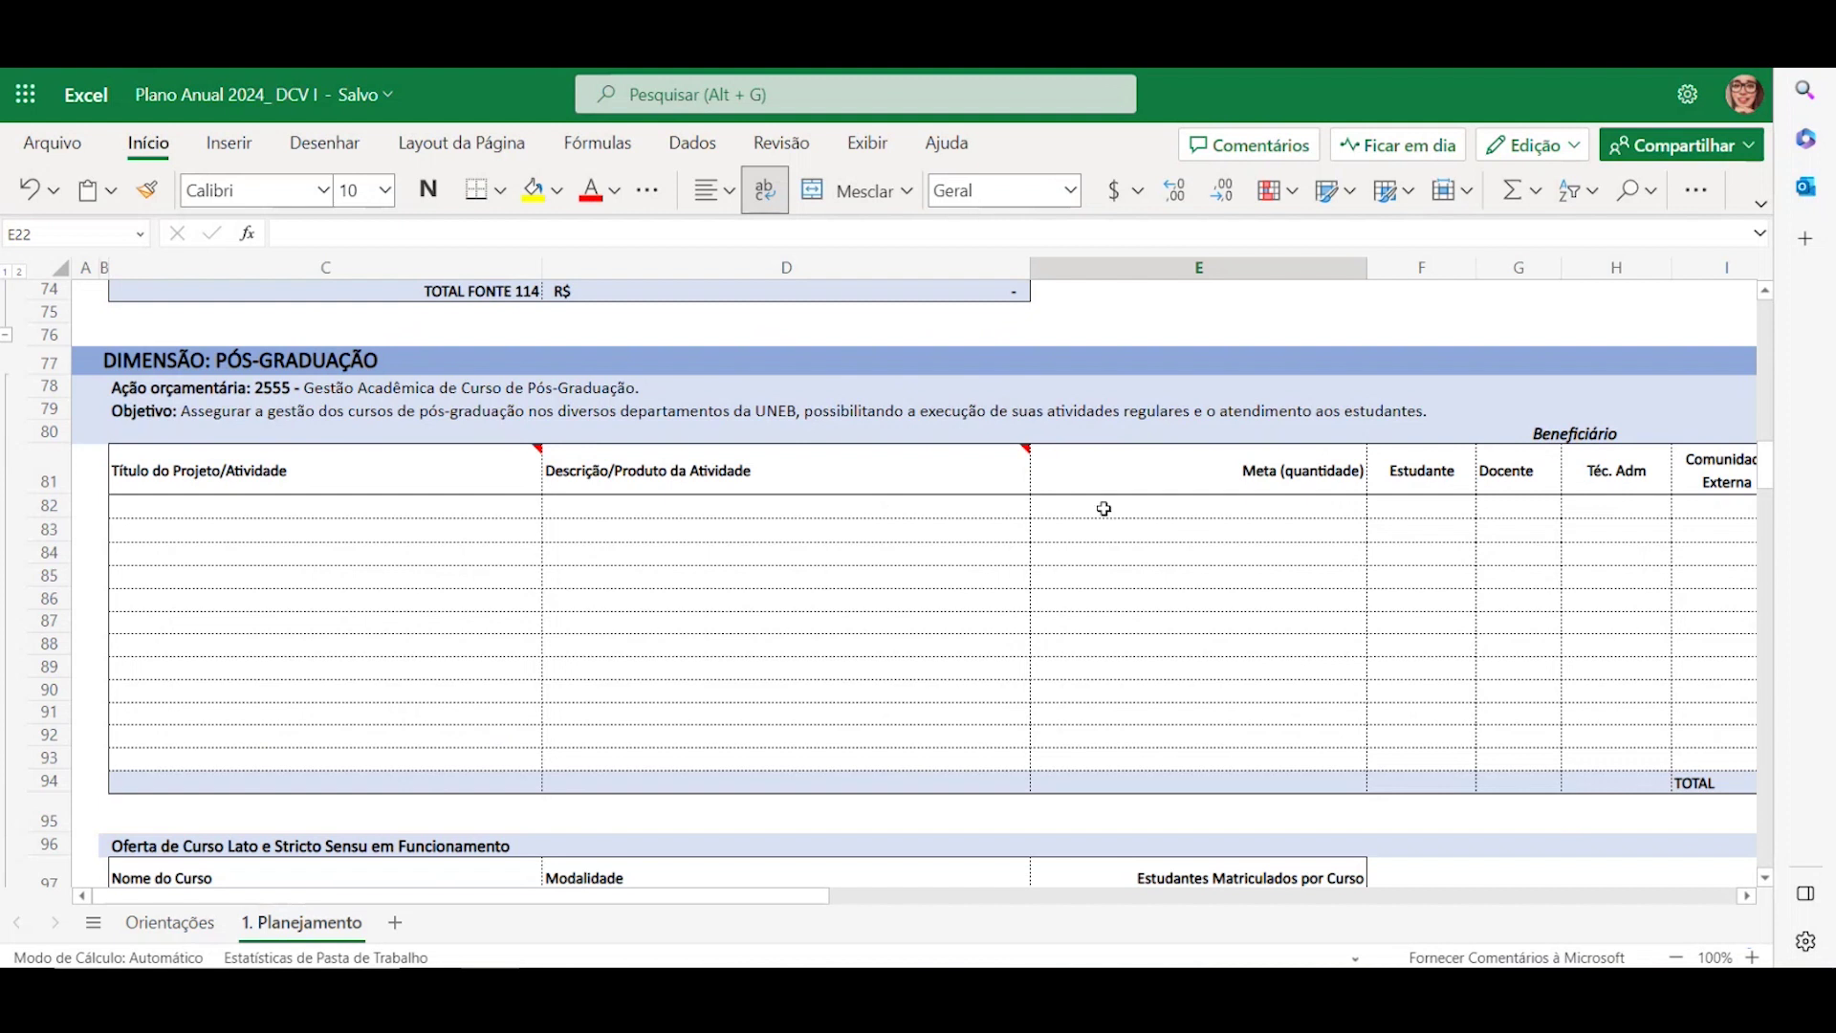
pyautogui.moveTo(729, 907); pyautogui.dragTo(881, 909)
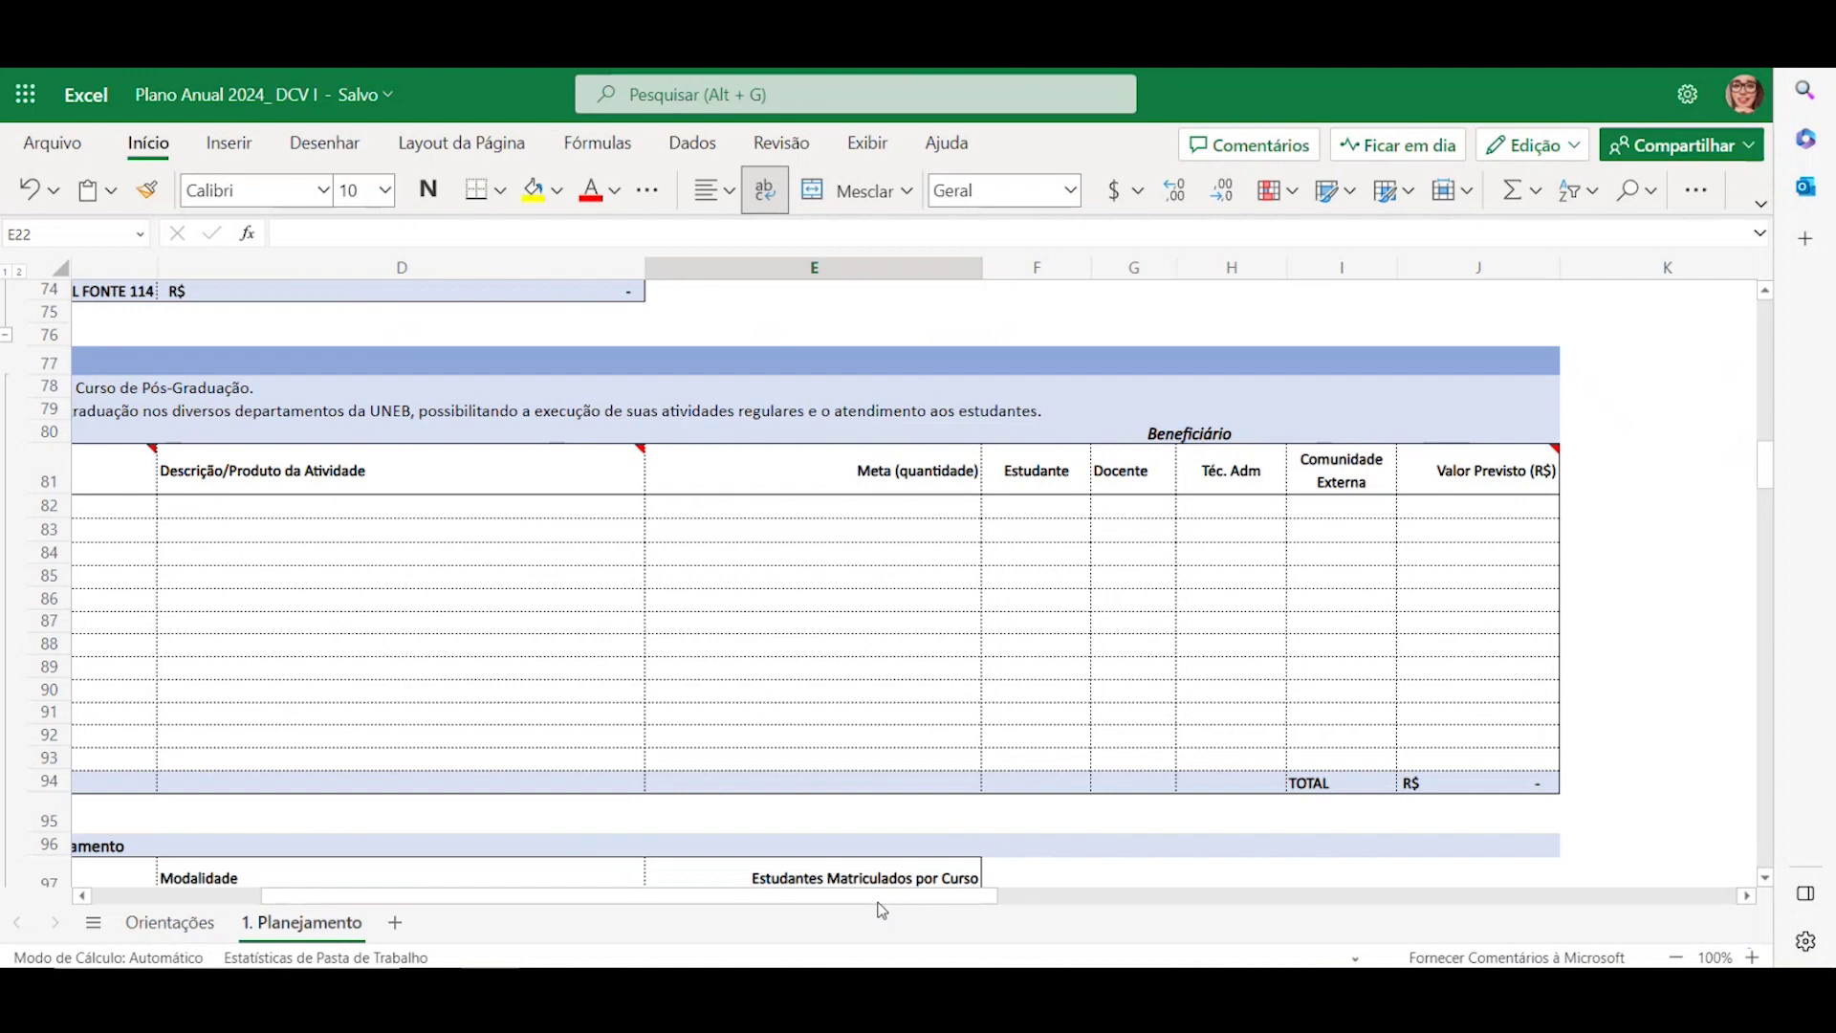
pyautogui.moveTo(881, 911); pyautogui.dragTo(629, 907)
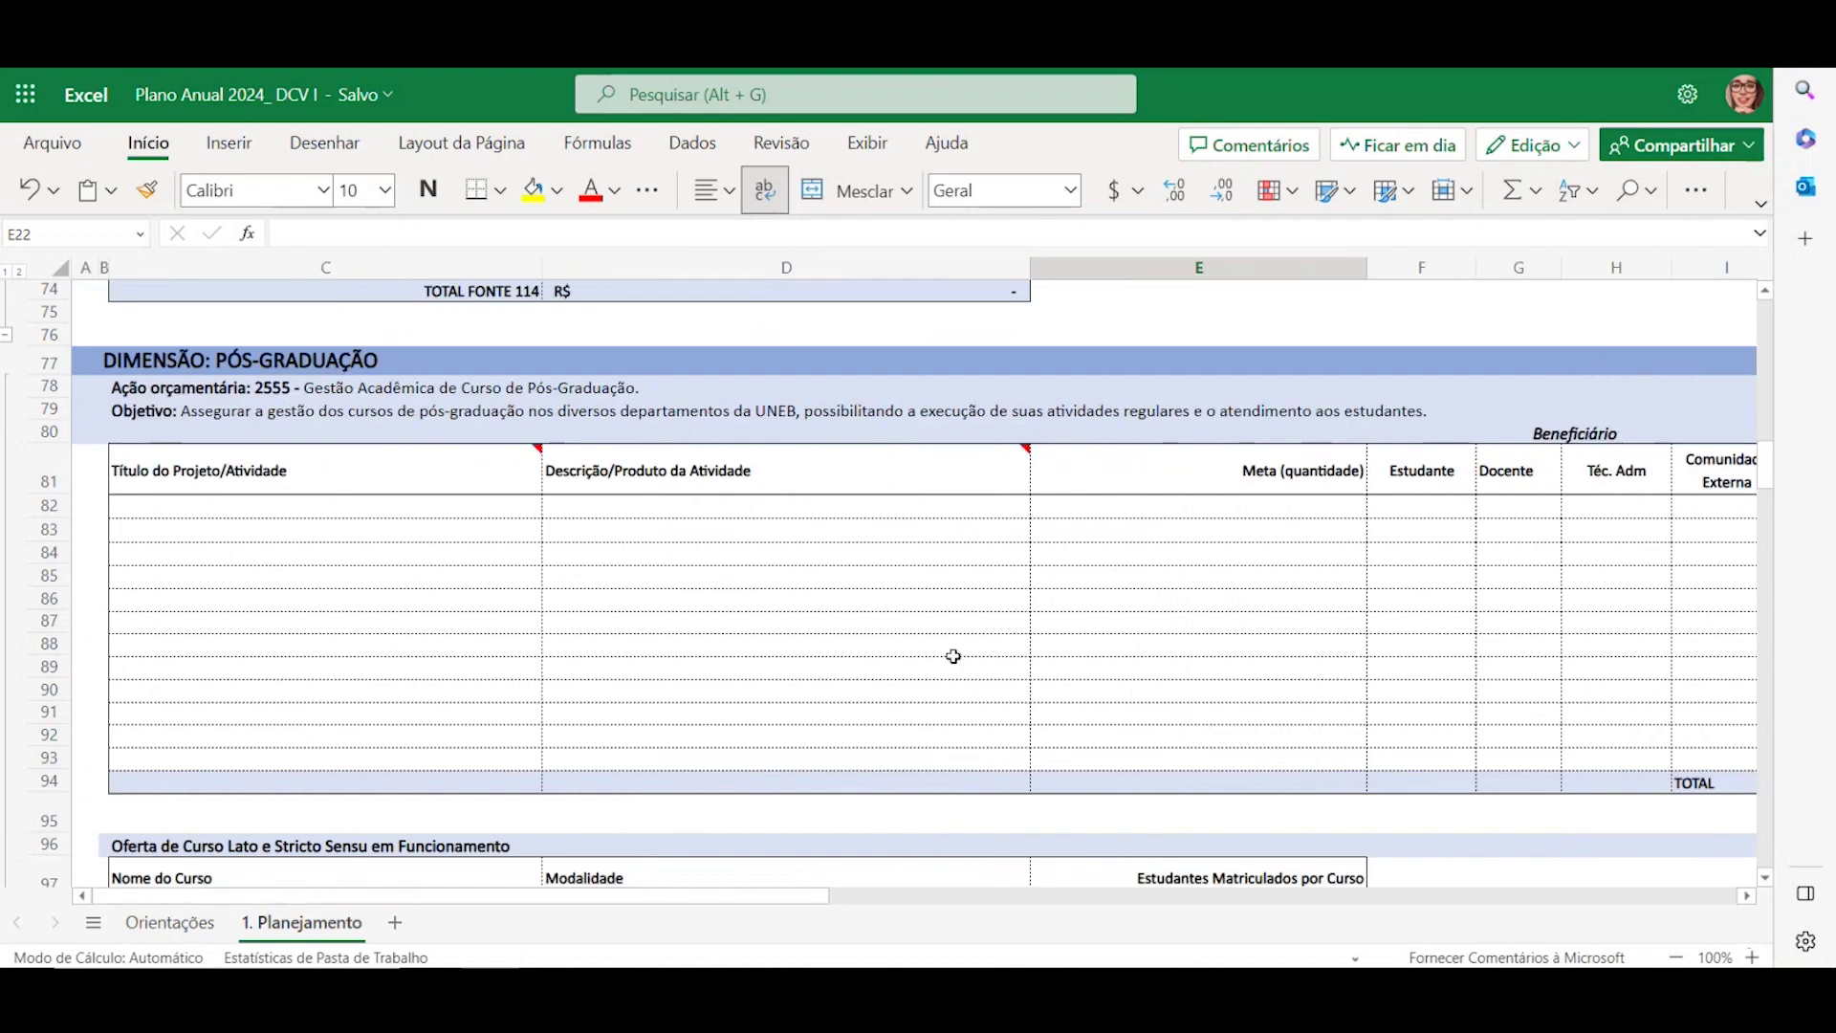
pyautogui.scroll(-3, 954, 656)
pyautogui.scroll(-2, 953, 656)
pyautogui.scroll(3, 953, 656)
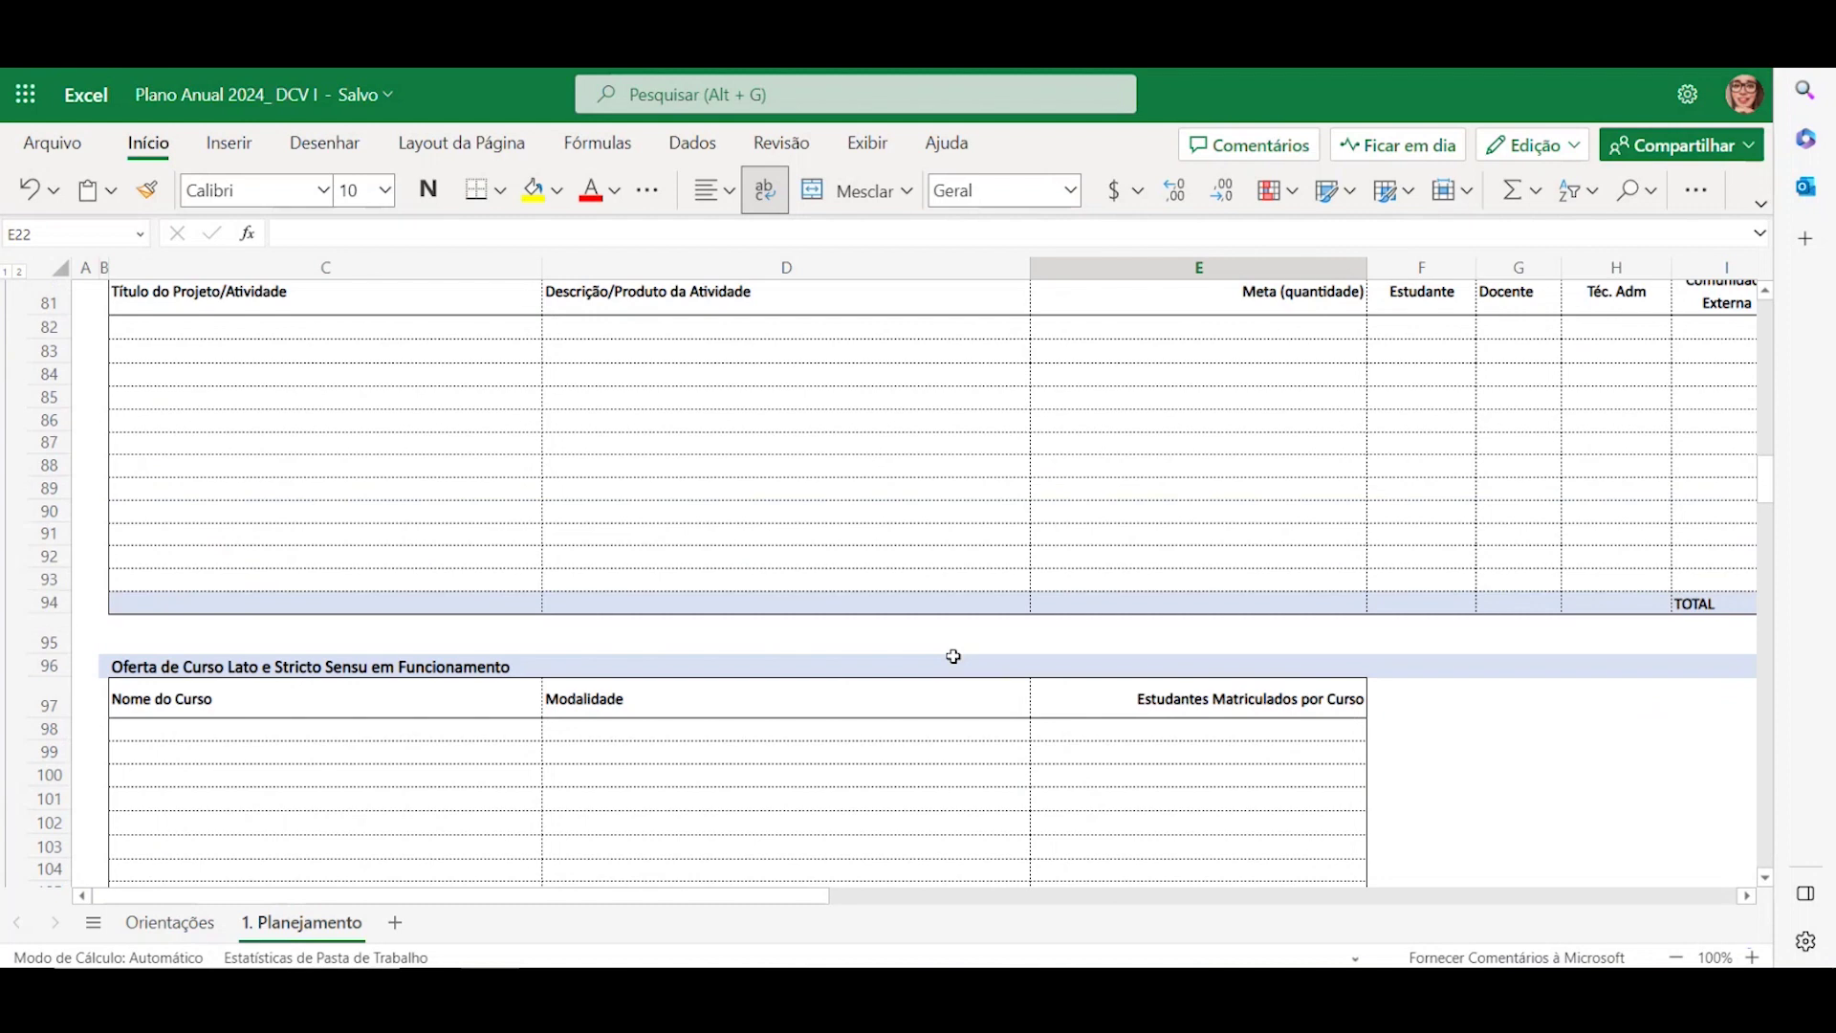
pyautogui.scroll(2, 954, 656)
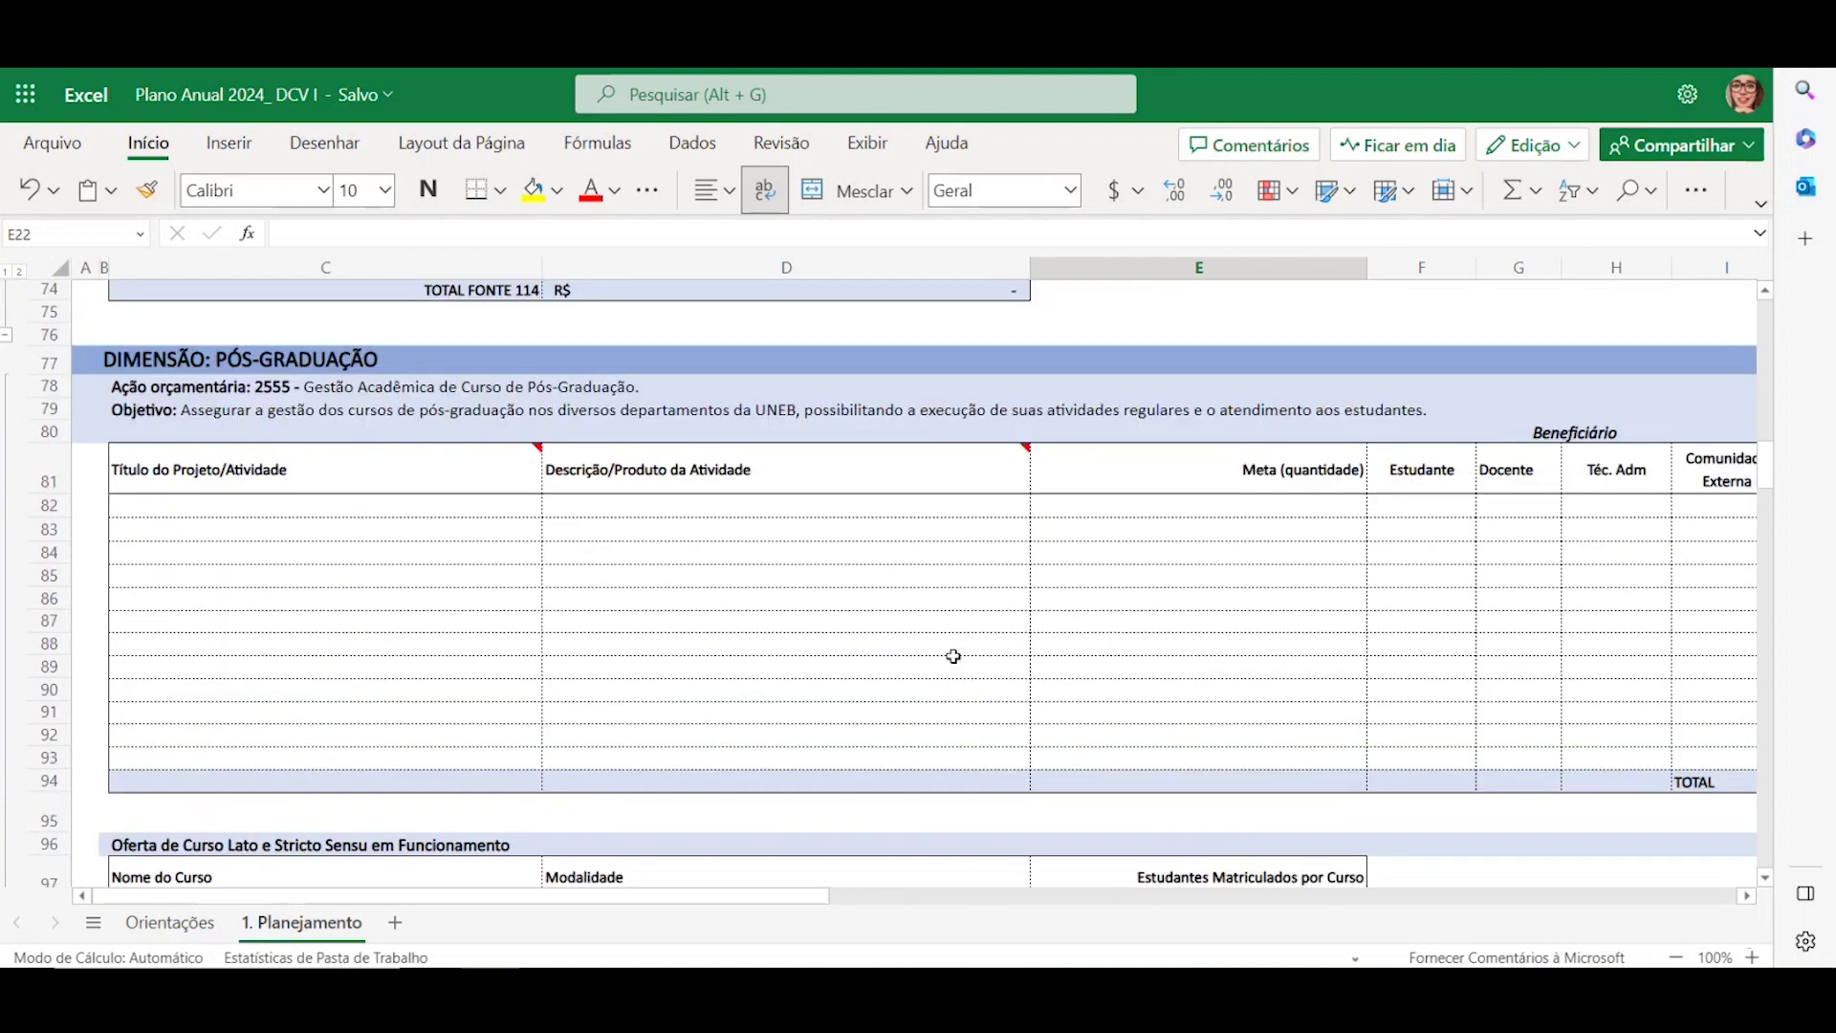
# Examine the Oferta de Curso Lato e Stricto Sensu em Funcionamento, Aquisição de Equipamento ou Mobiliário and Despesa Fixa tables for action 2555
pyautogui.scroll(-7, 953, 656)
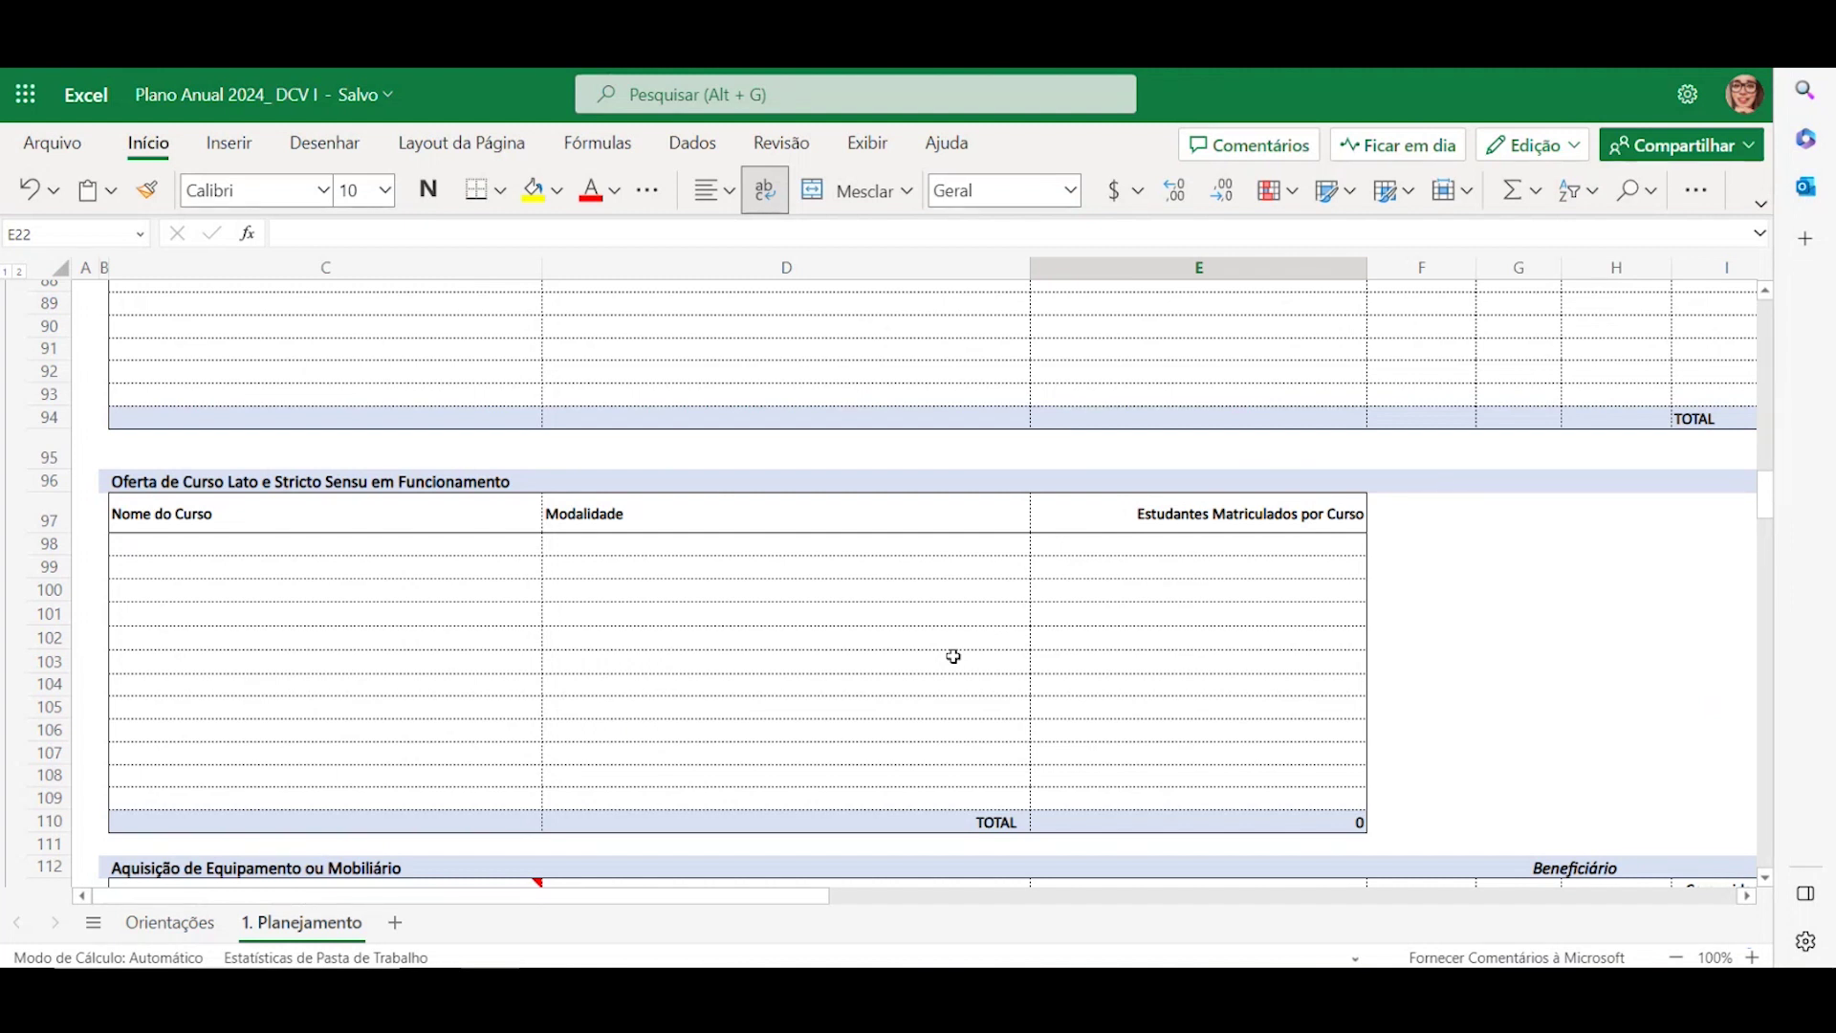
pyautogui.scroll(-5, 954, 656)
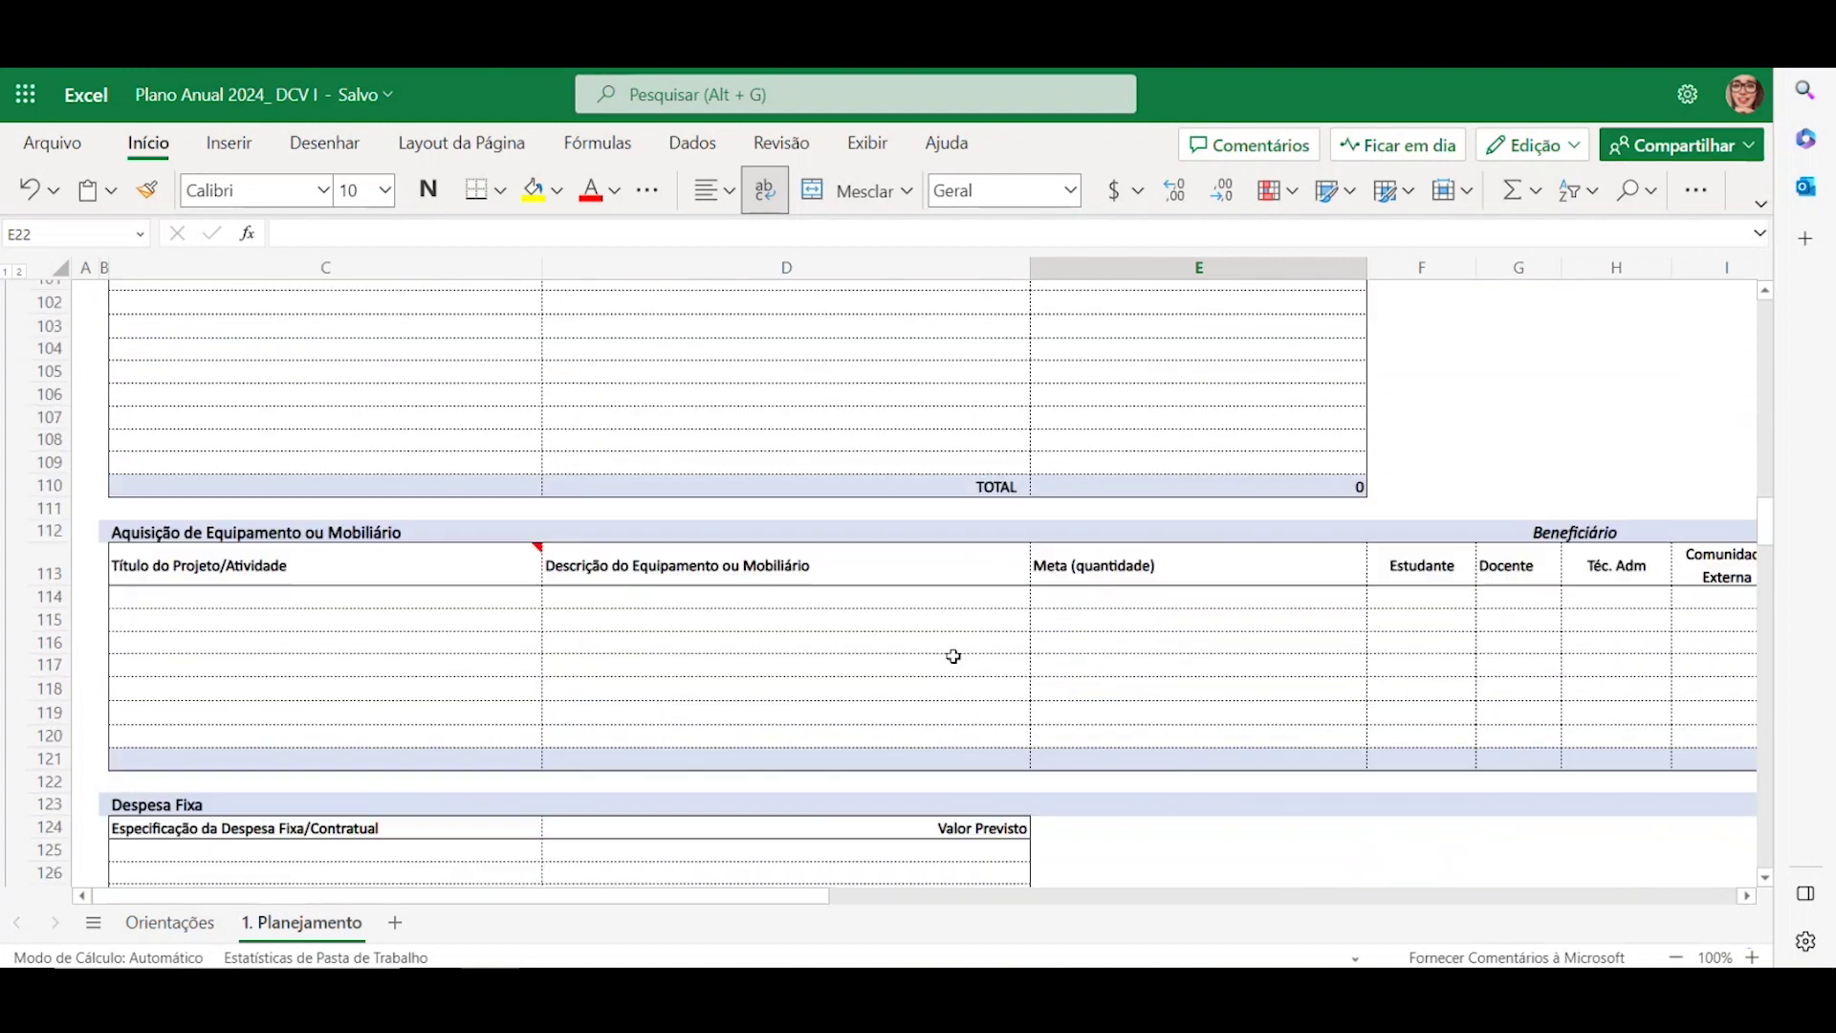
pyautogui.scroll(-1, 953, 656)
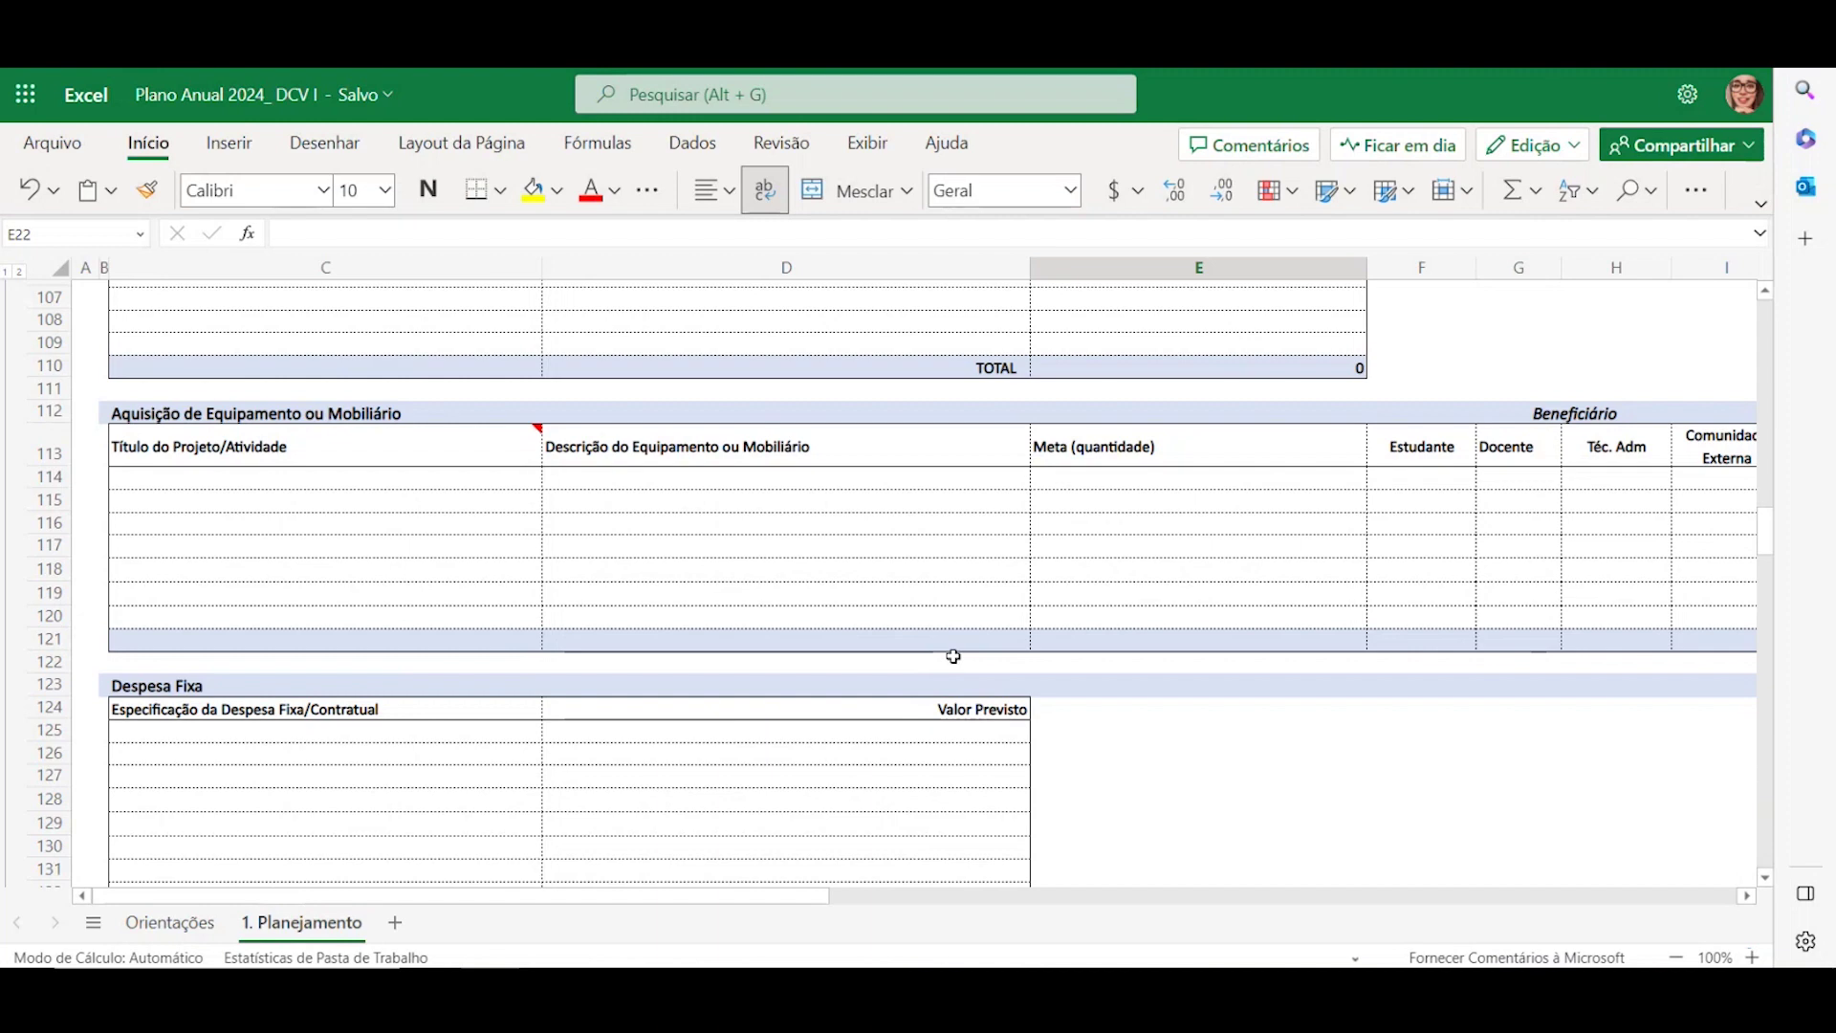
pyautogui.scroll(-4, 1042, 657)
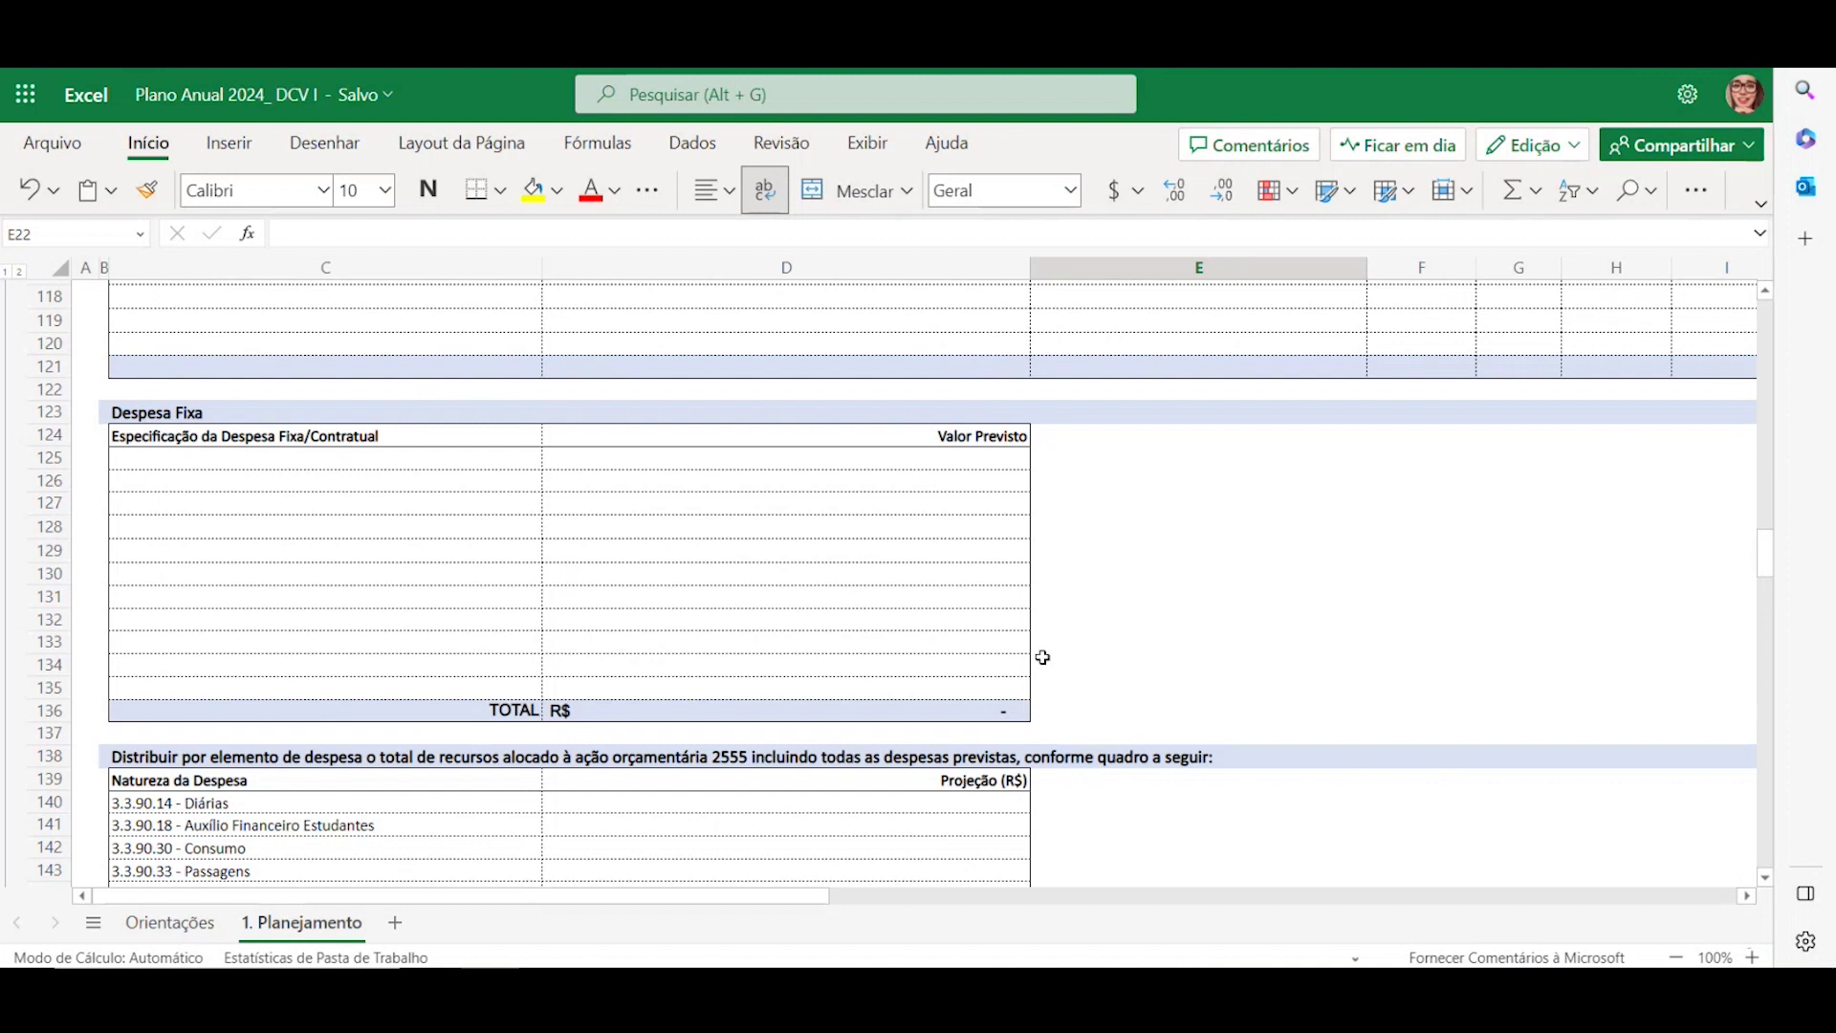
# In the action 2555 expense distribution table, select each Natureza da Despesa entry in turn, from Diárias to Equipamento
pyautogui.scroll(-4, 1042, 657)
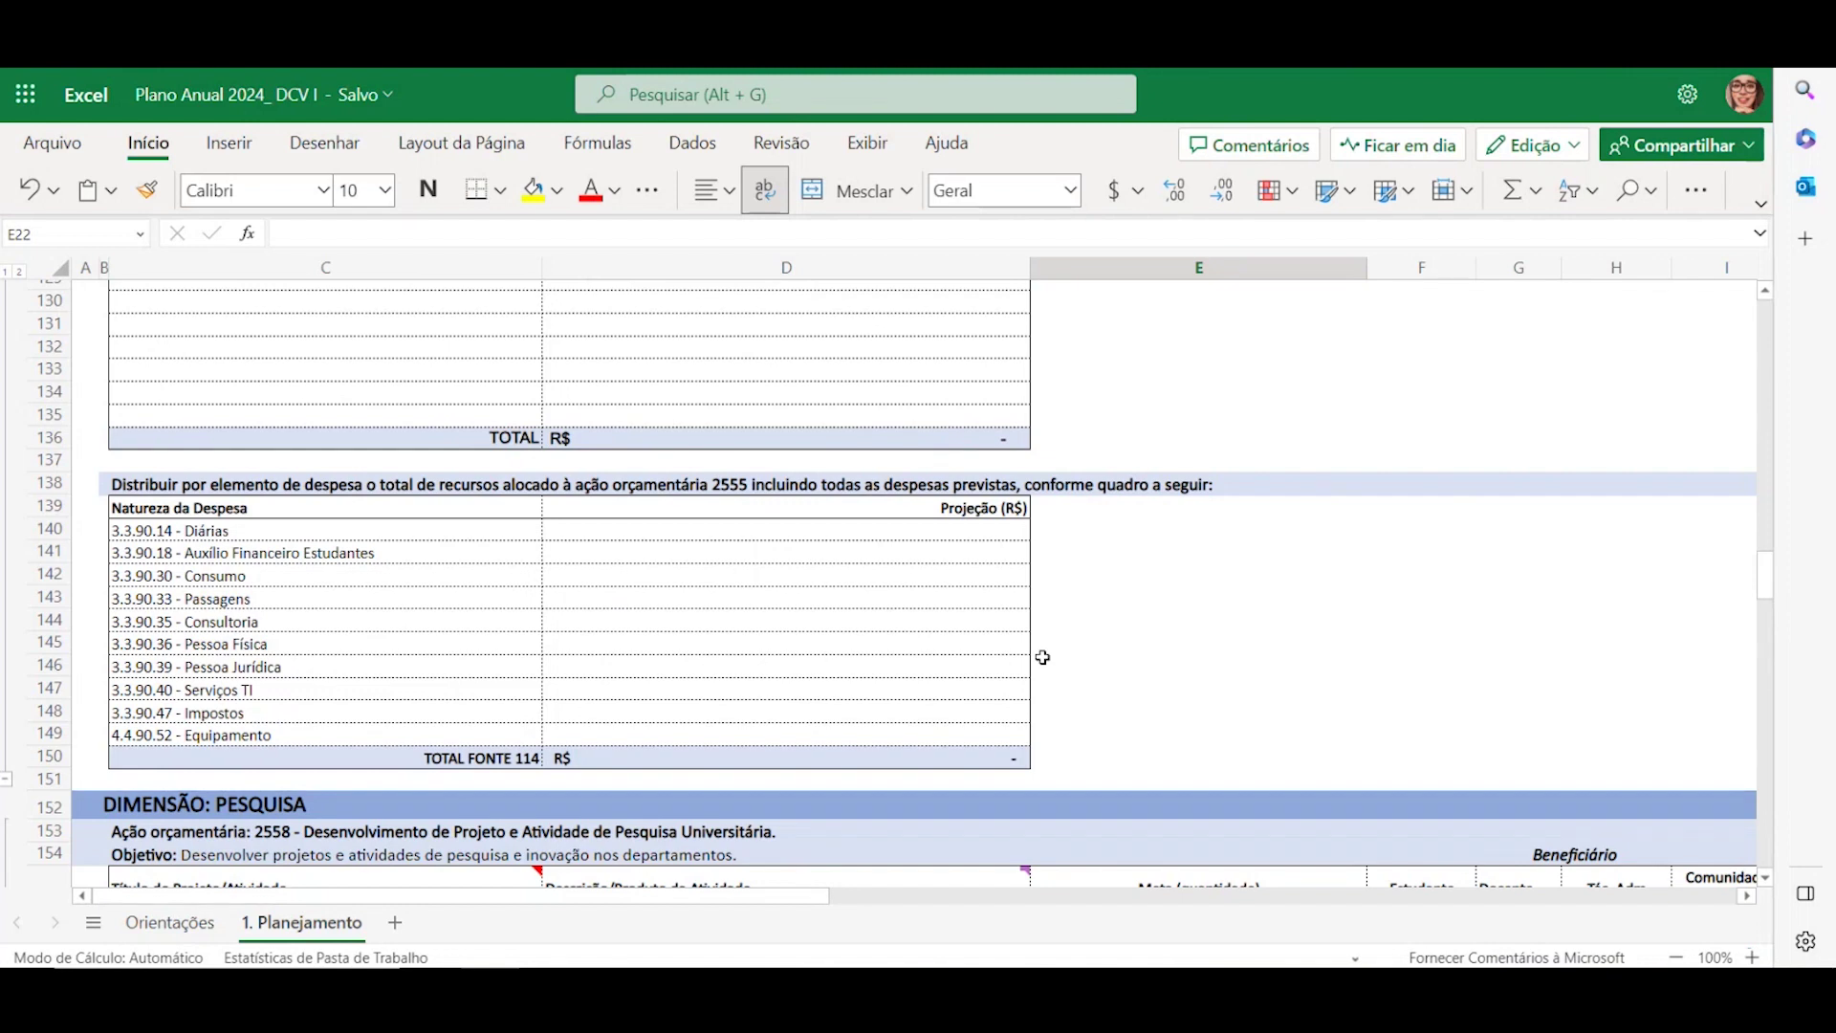
pyautogui.scroll(-1, 1042, 656)
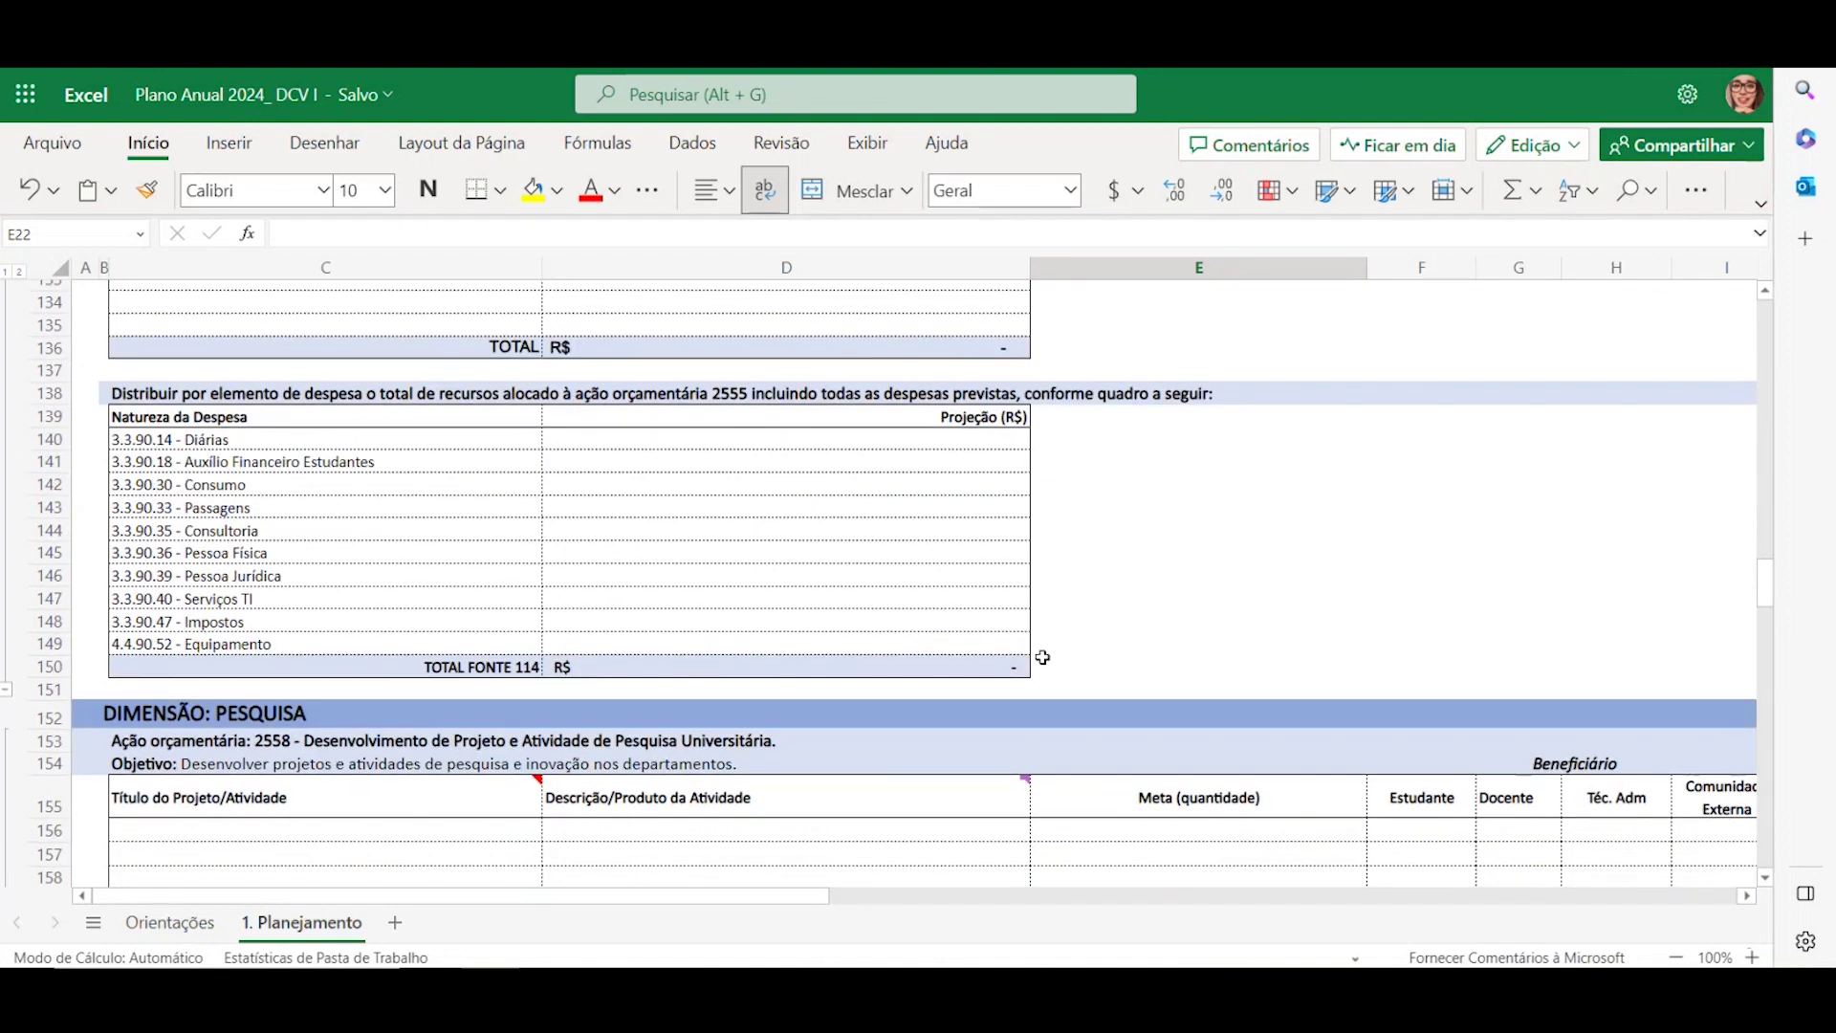
pyautogui.click(306, 440)
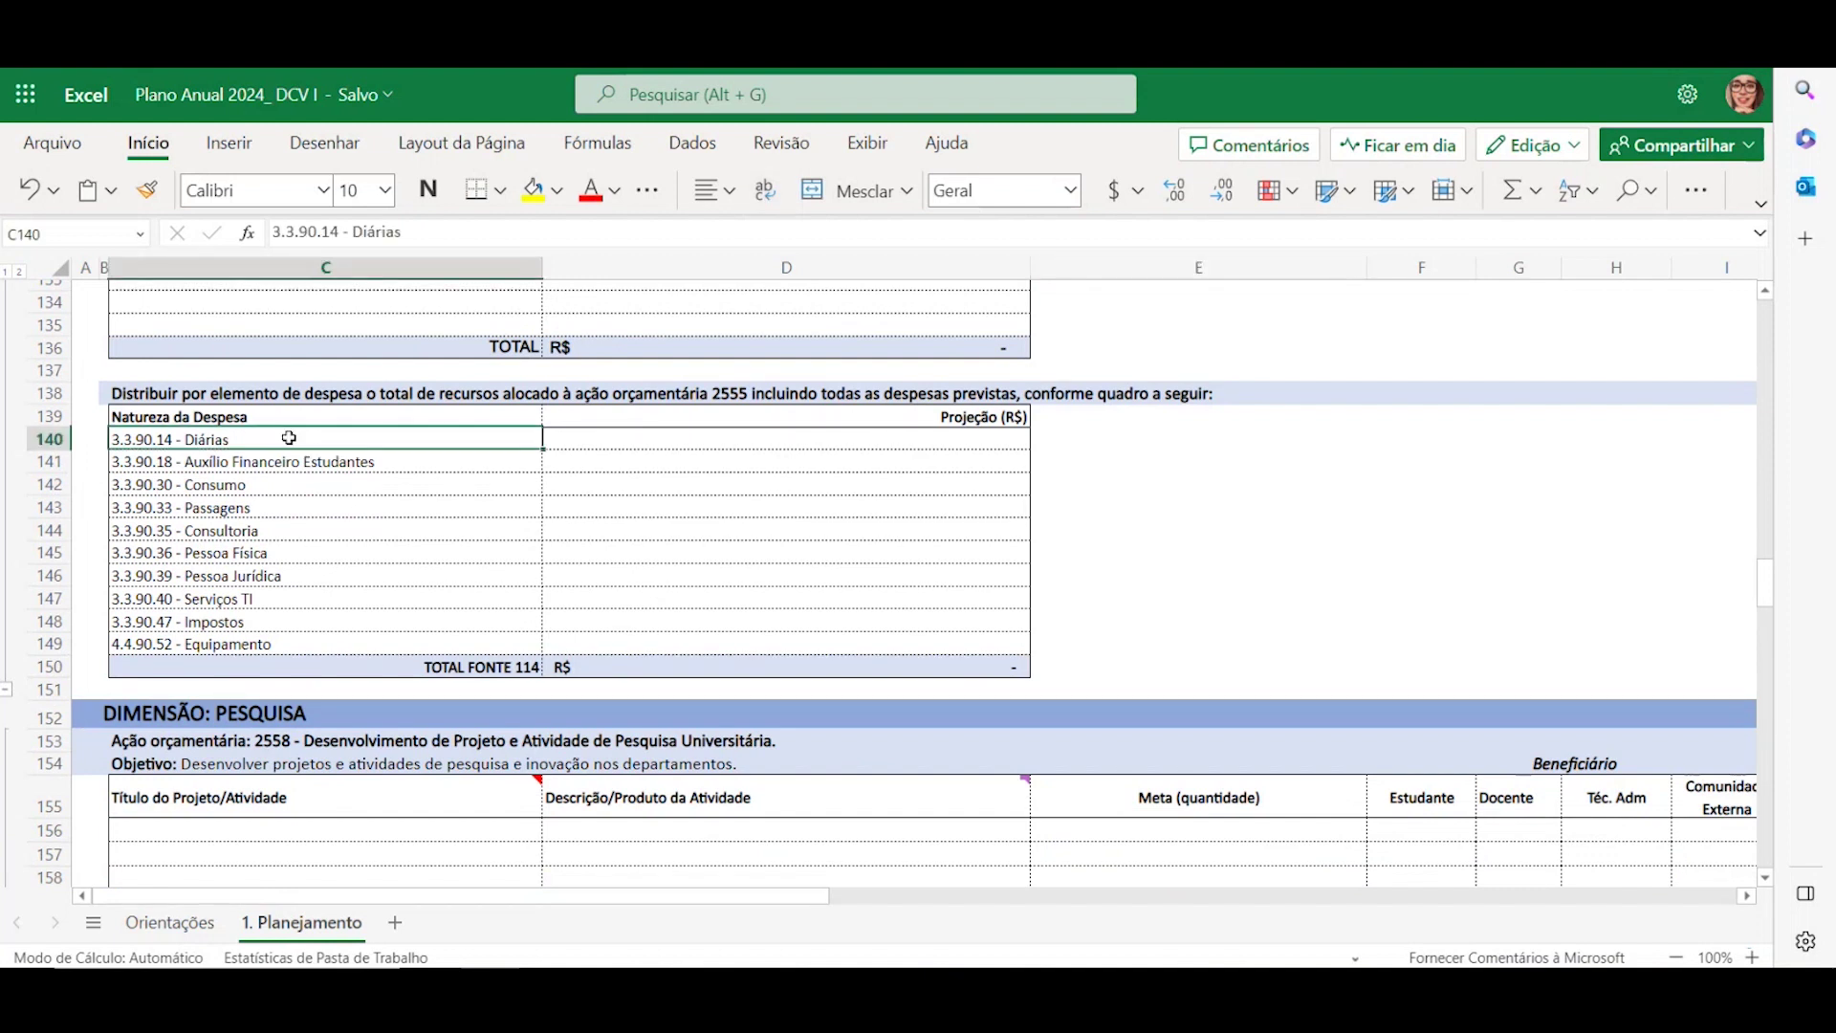
pyautogui.click(392, 463)
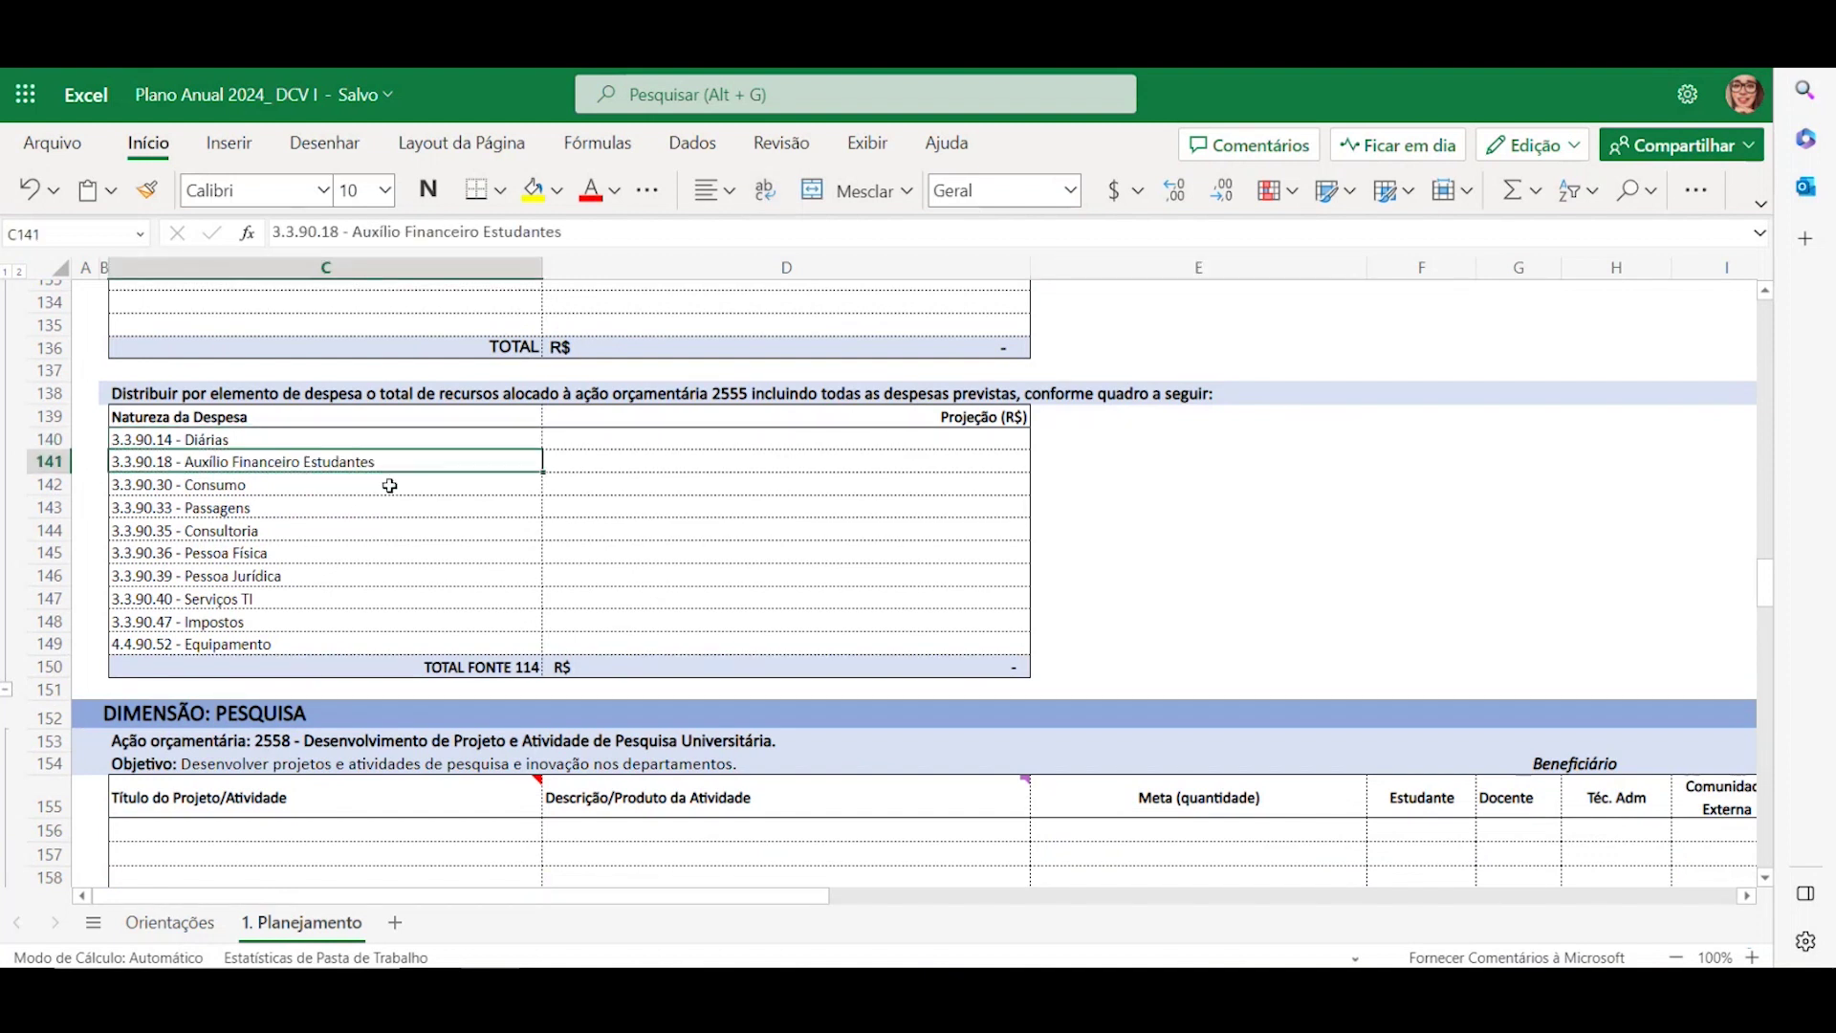
pyautogui.click(385, 484)
pyautogui.click(392, 504)
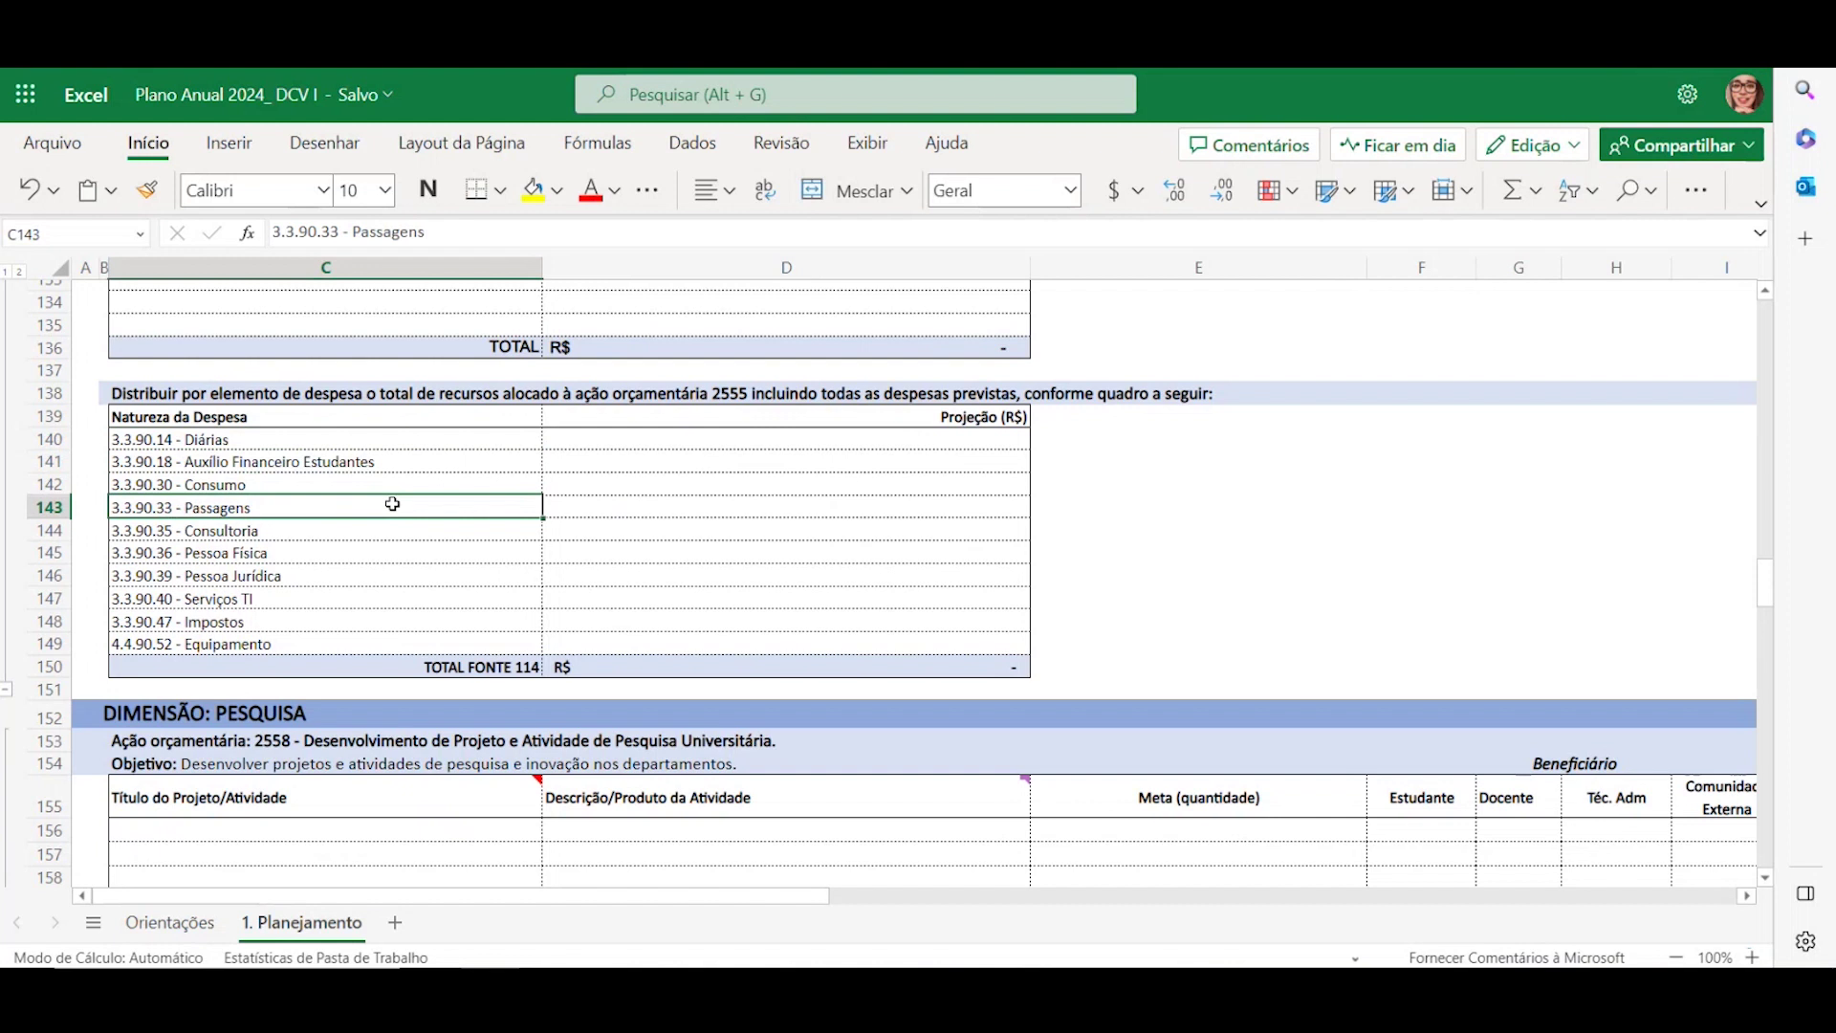
pyautogui.click(396, 527)
pyautogui.click(397, 553)
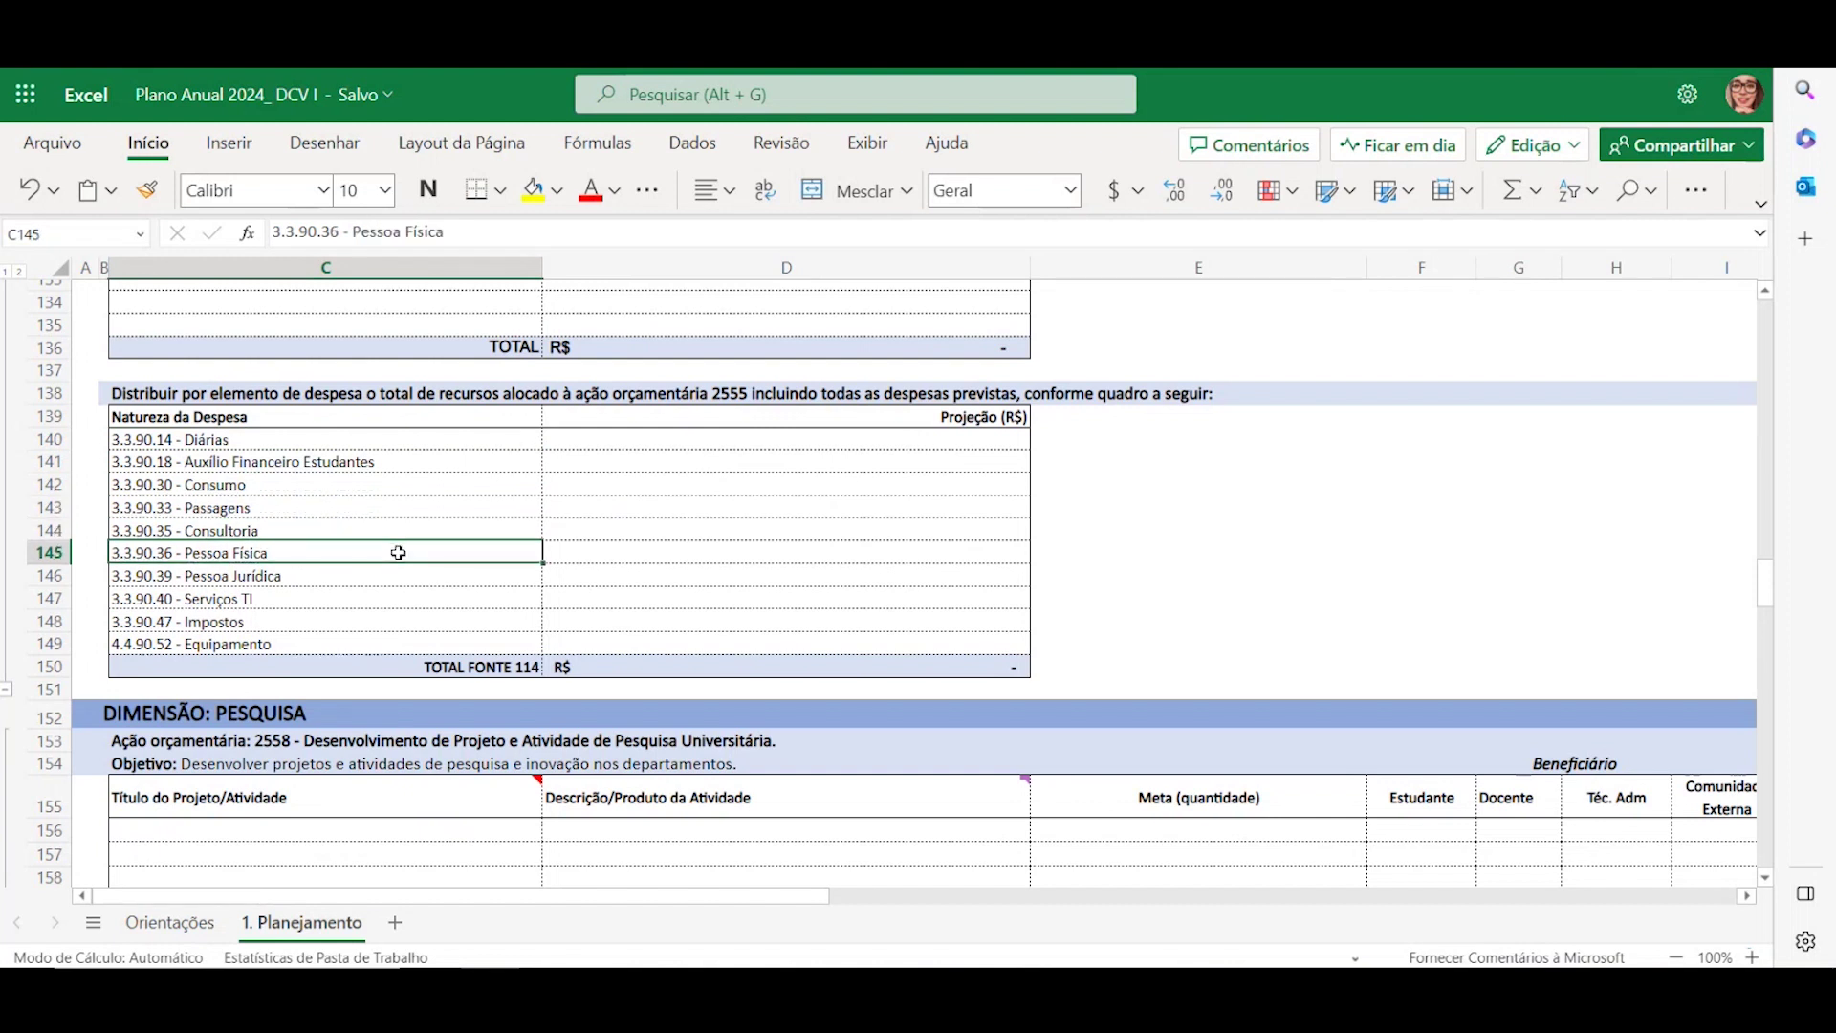
pyautogui.click(402, 576)
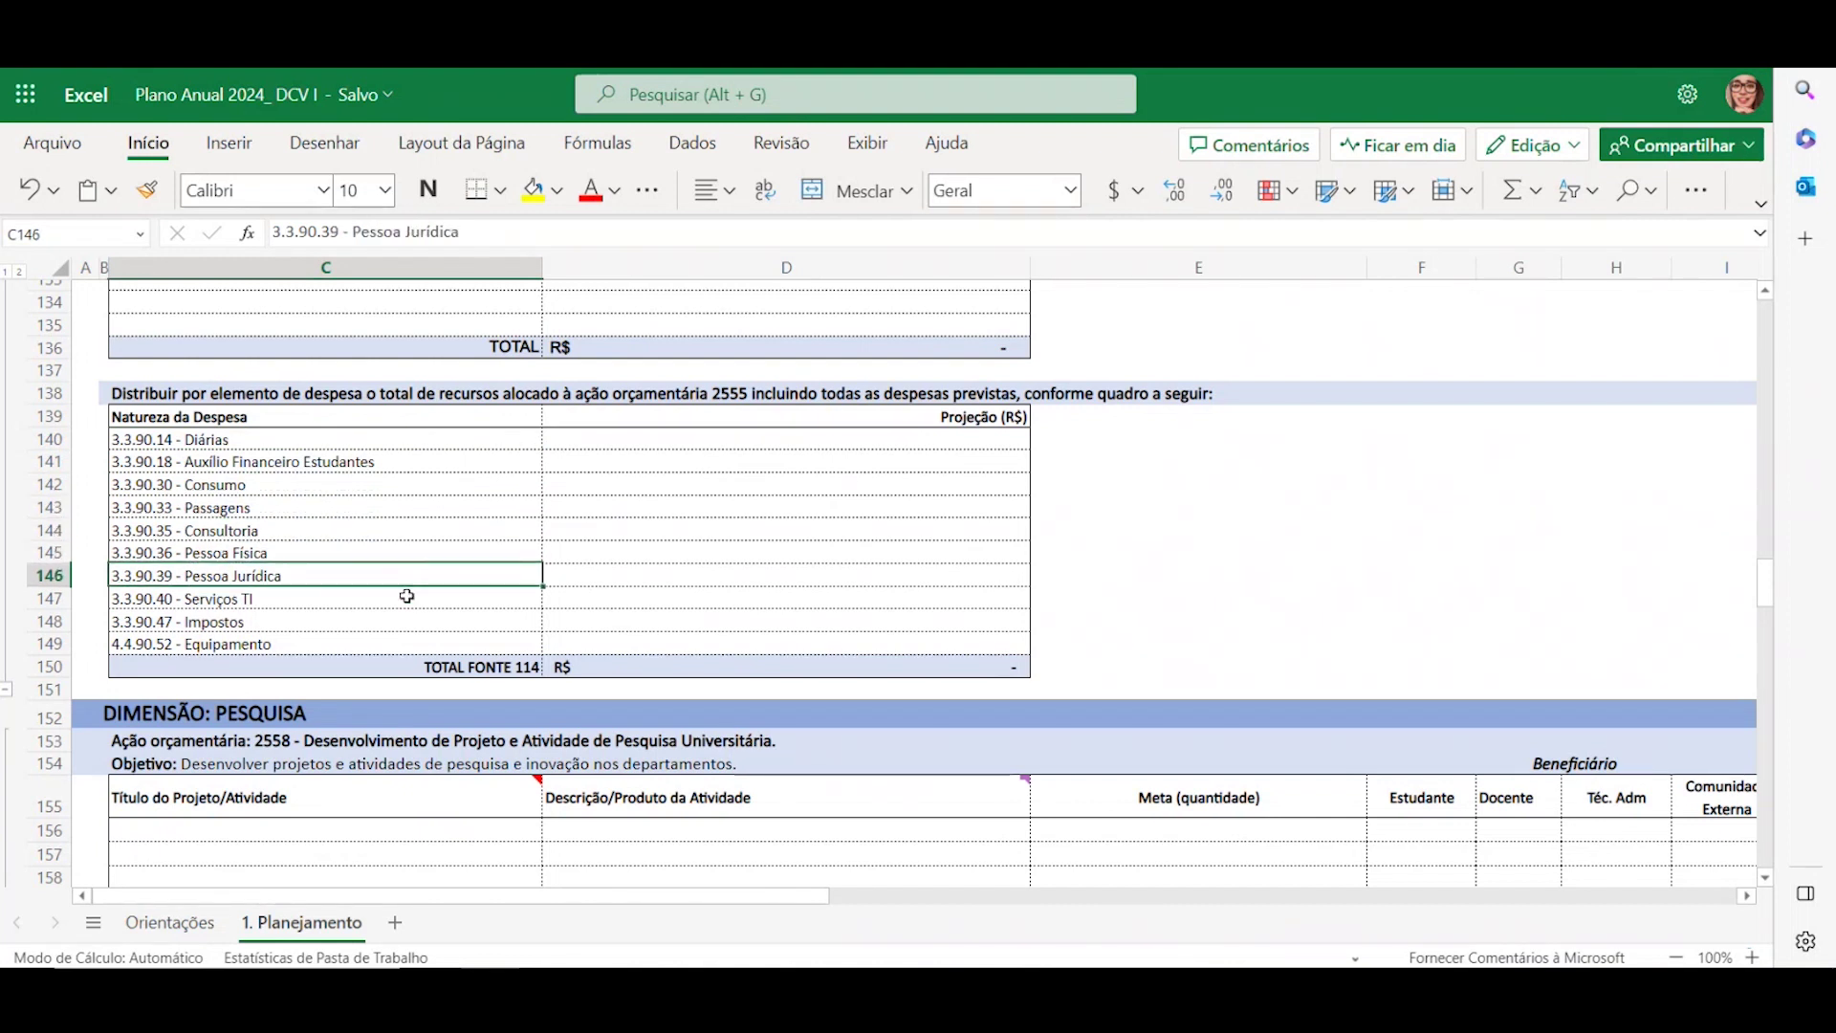
pyautogui.click(407, 597)
pyautogui.click(400, 622)
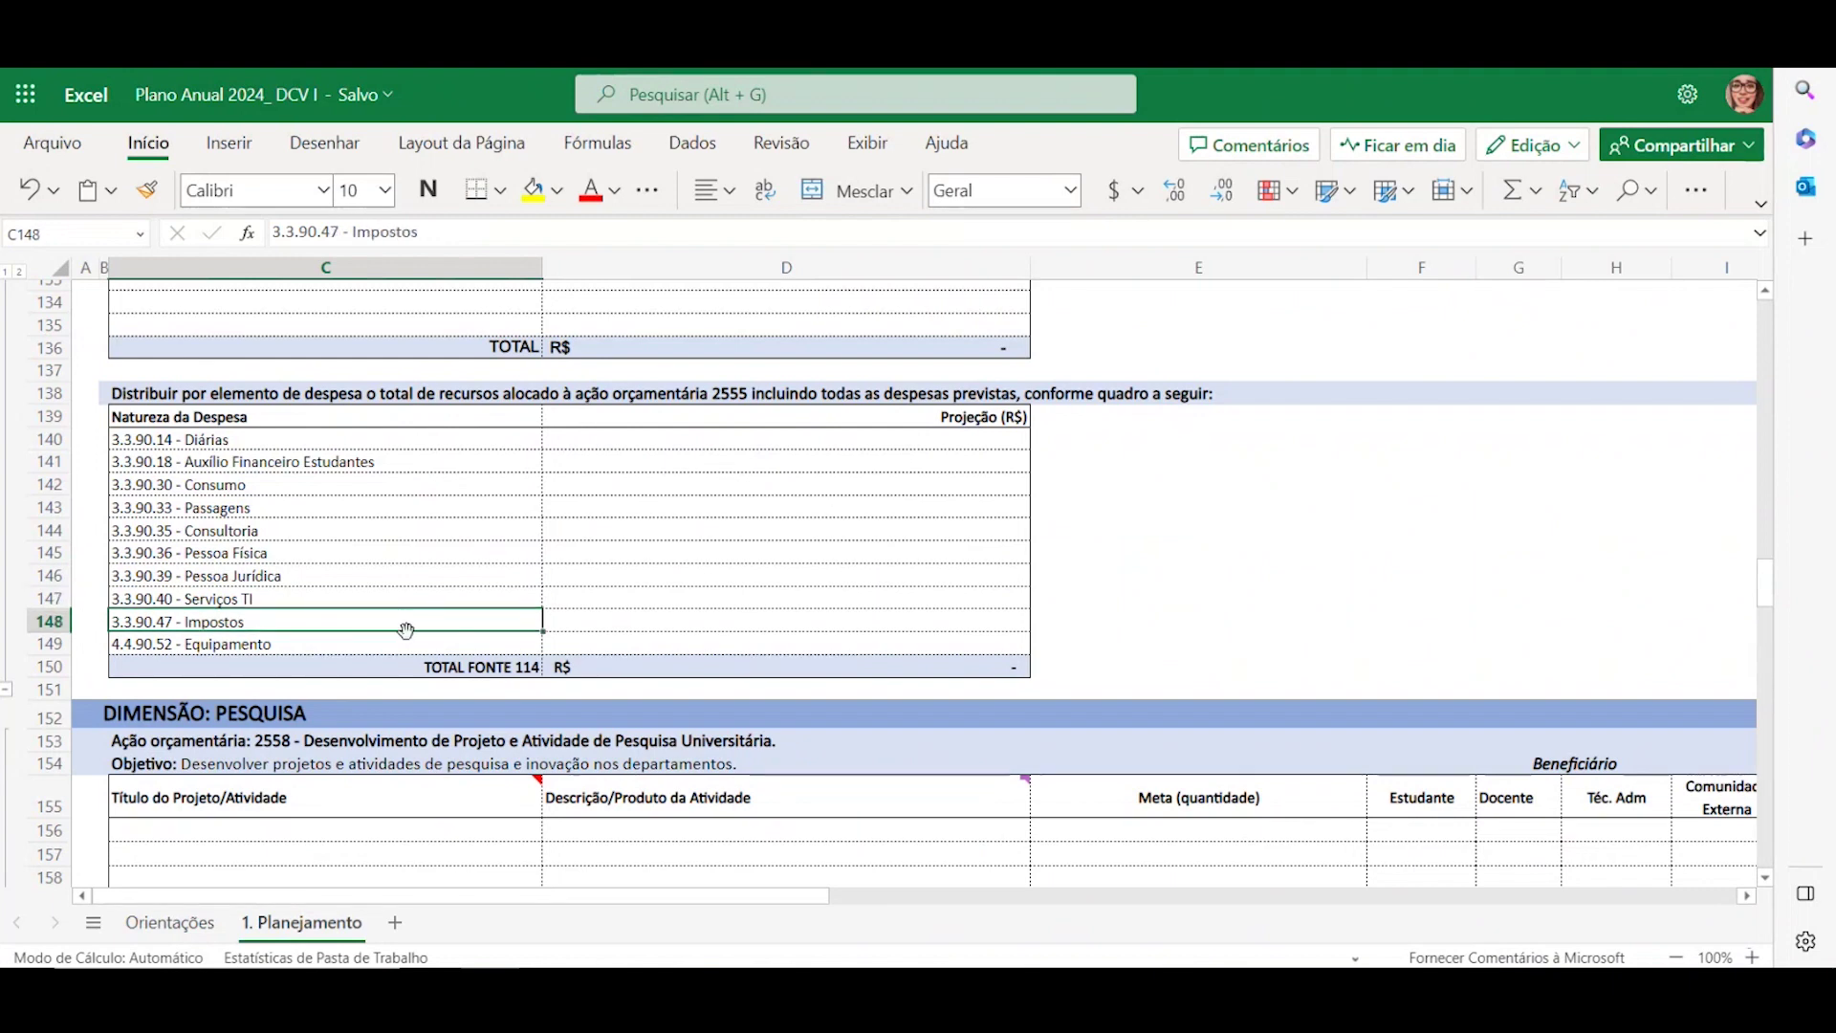
pyautogui.click(391, 644)
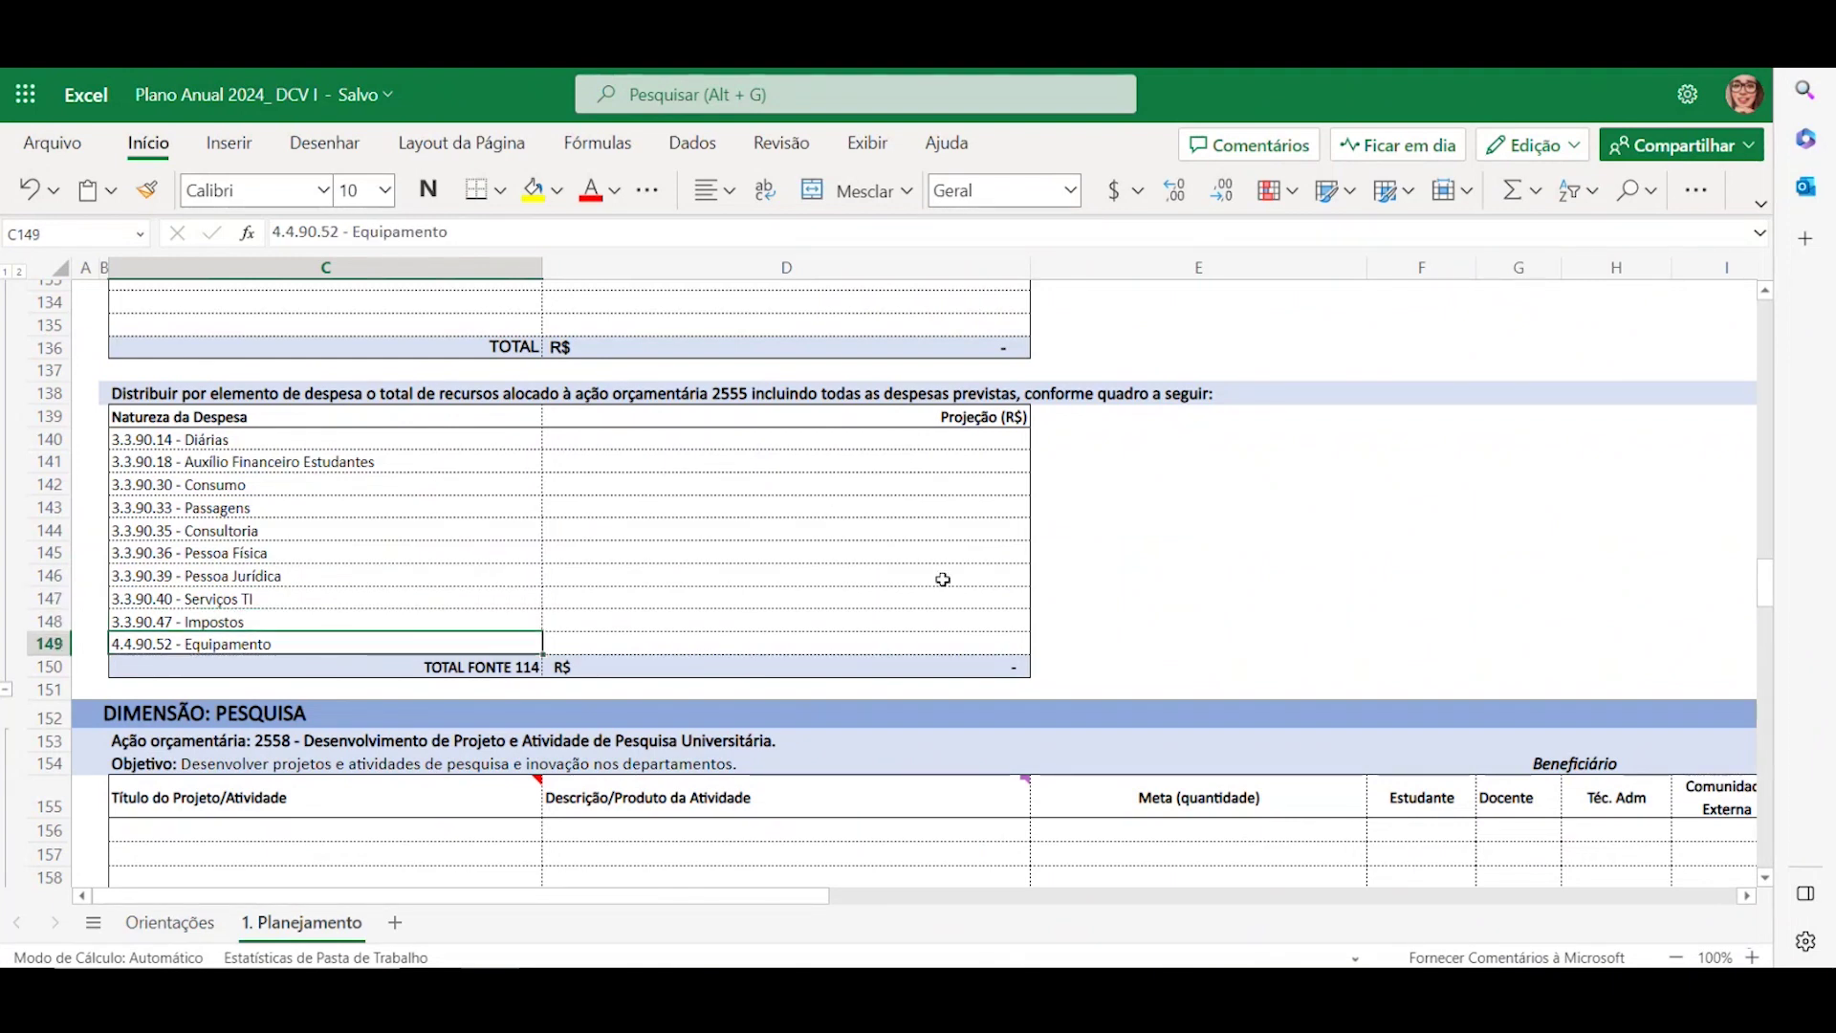
# Examine the Pesquisa project table for action 2558 through Valor Previsto (R$), selecting its first Descrição/Produto da Atividade and Meta (quantidade) cells
pyautogui.scroll(-4, 946, 582)
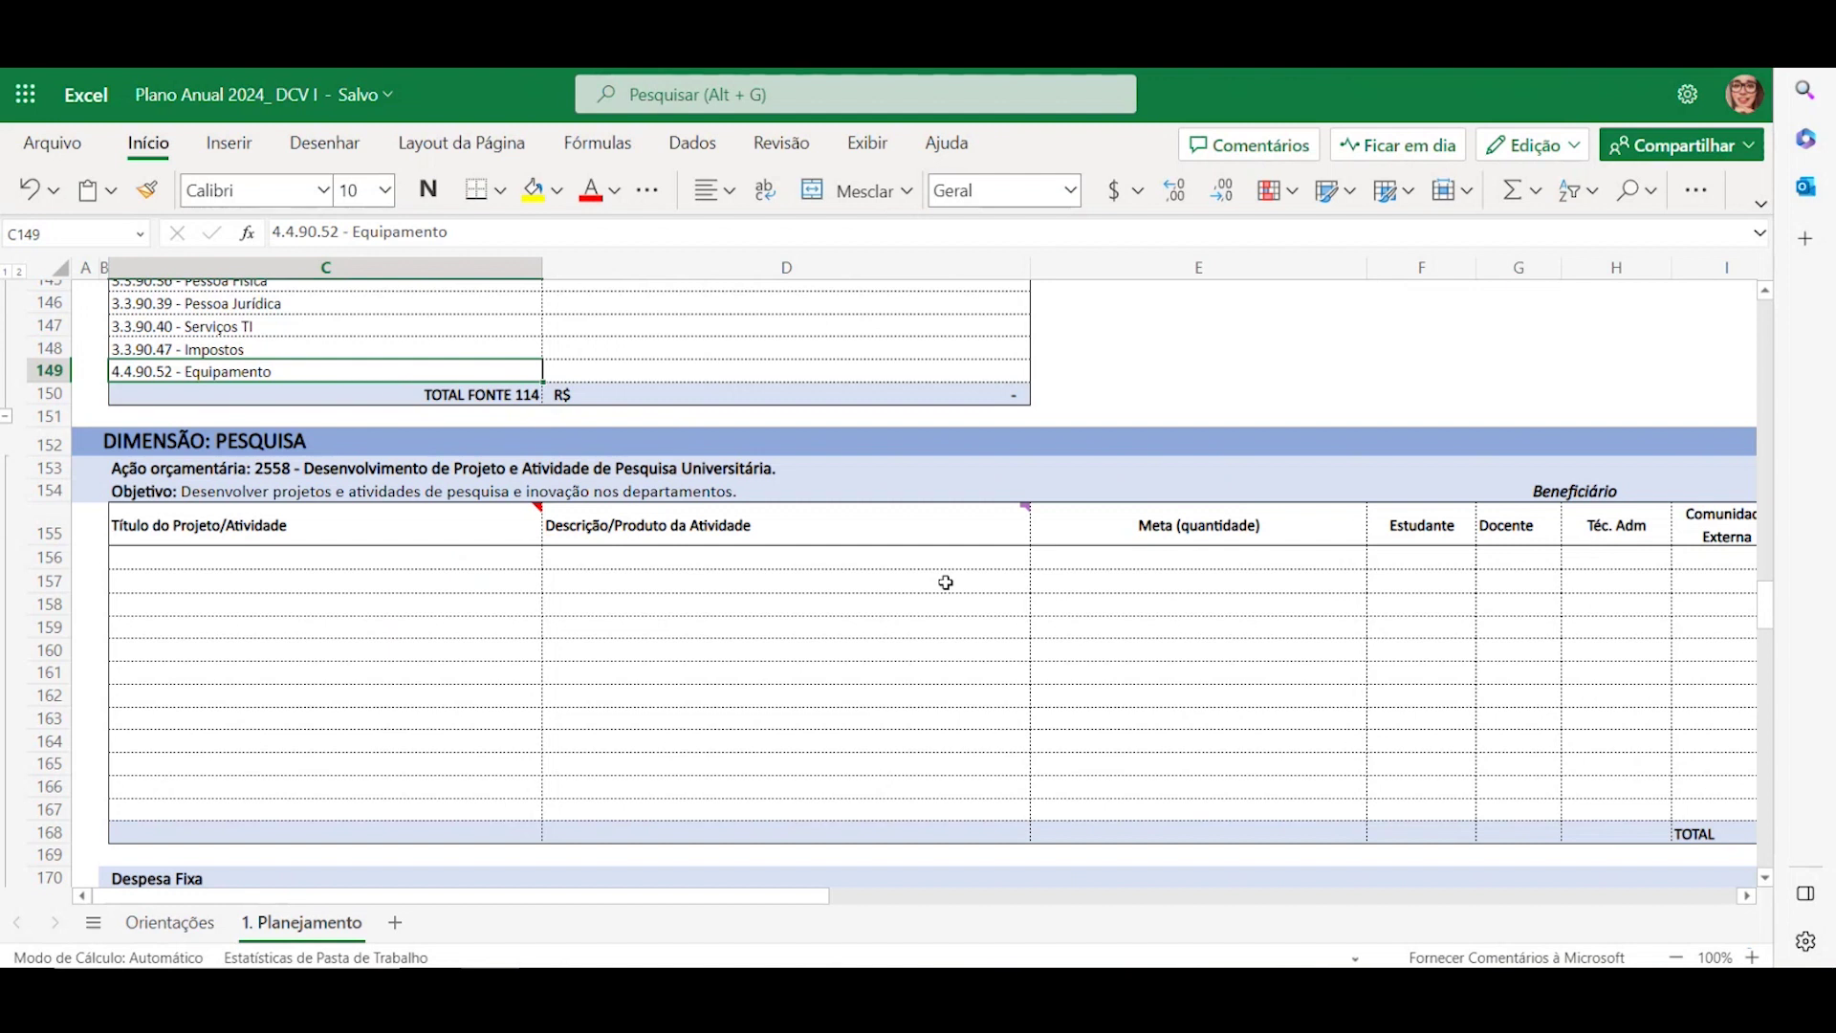
pyautogui.scroll(-2, 946, 583)
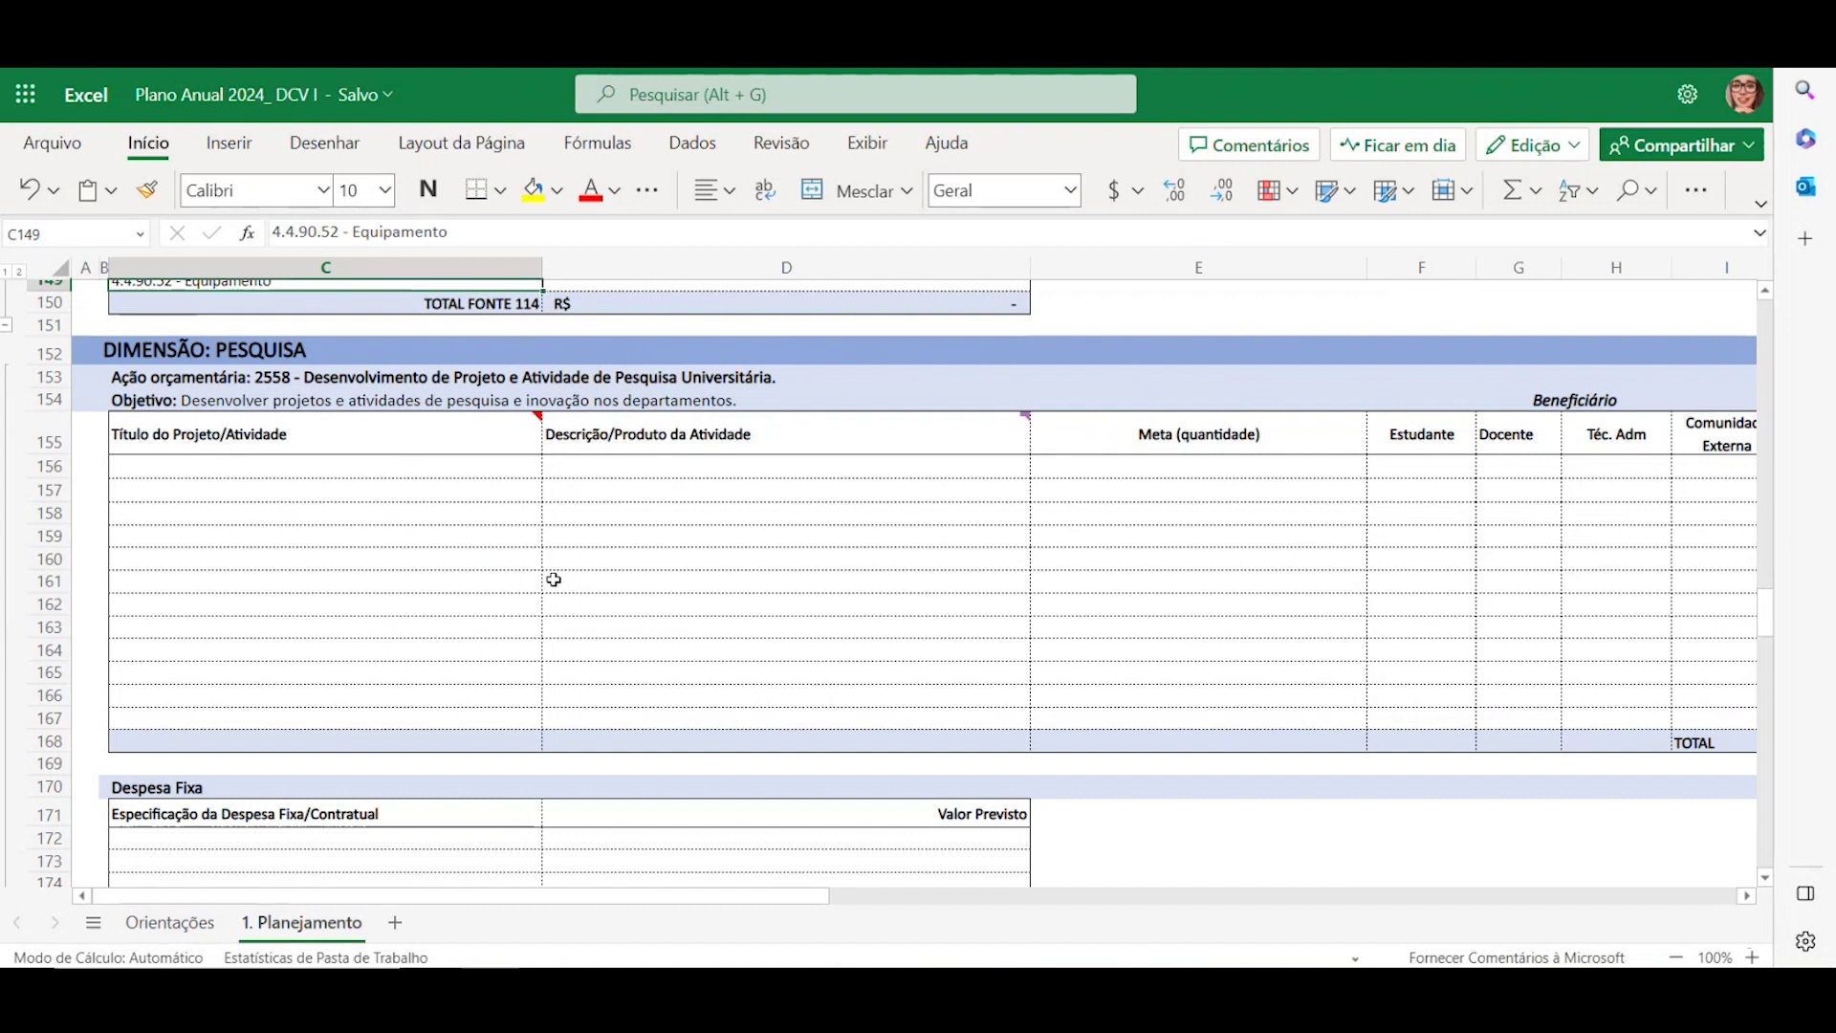
pyautogui.click(717, 469)
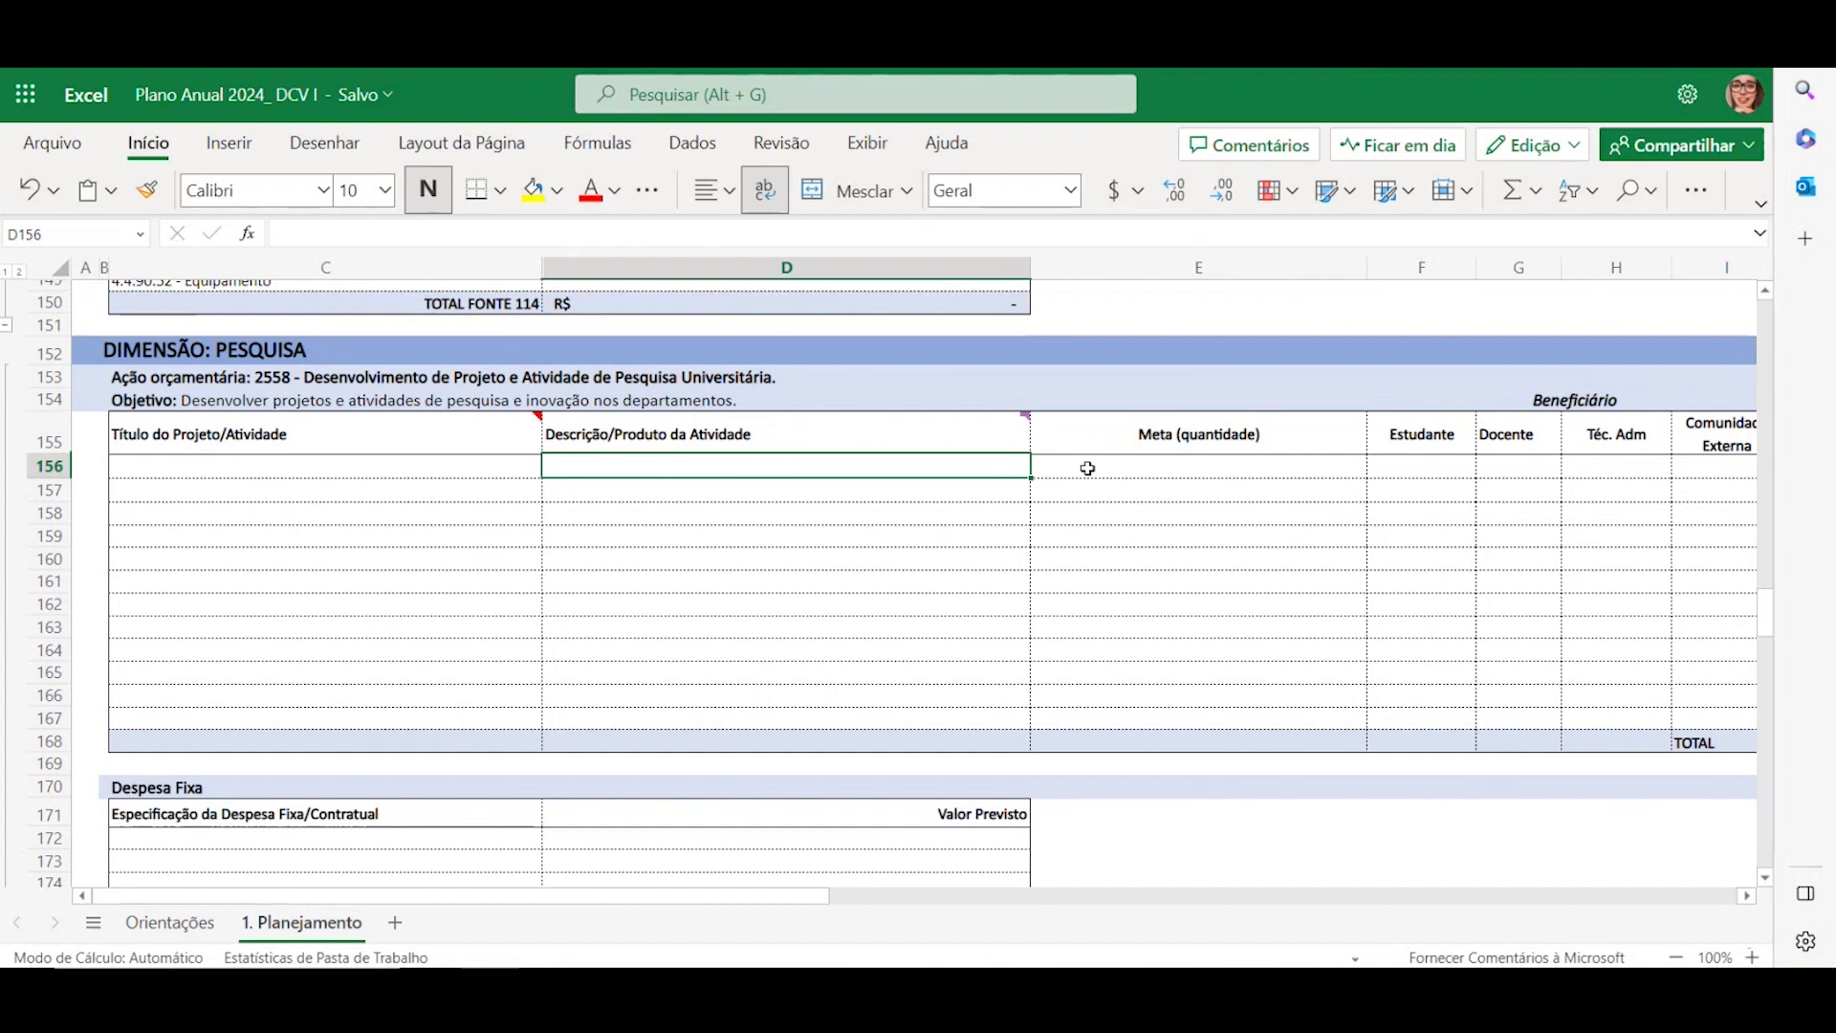
pyautogui.click(1089, 465)
pyautogui.moveTo(514, 898); pyautogui.dragTo(703, 898)
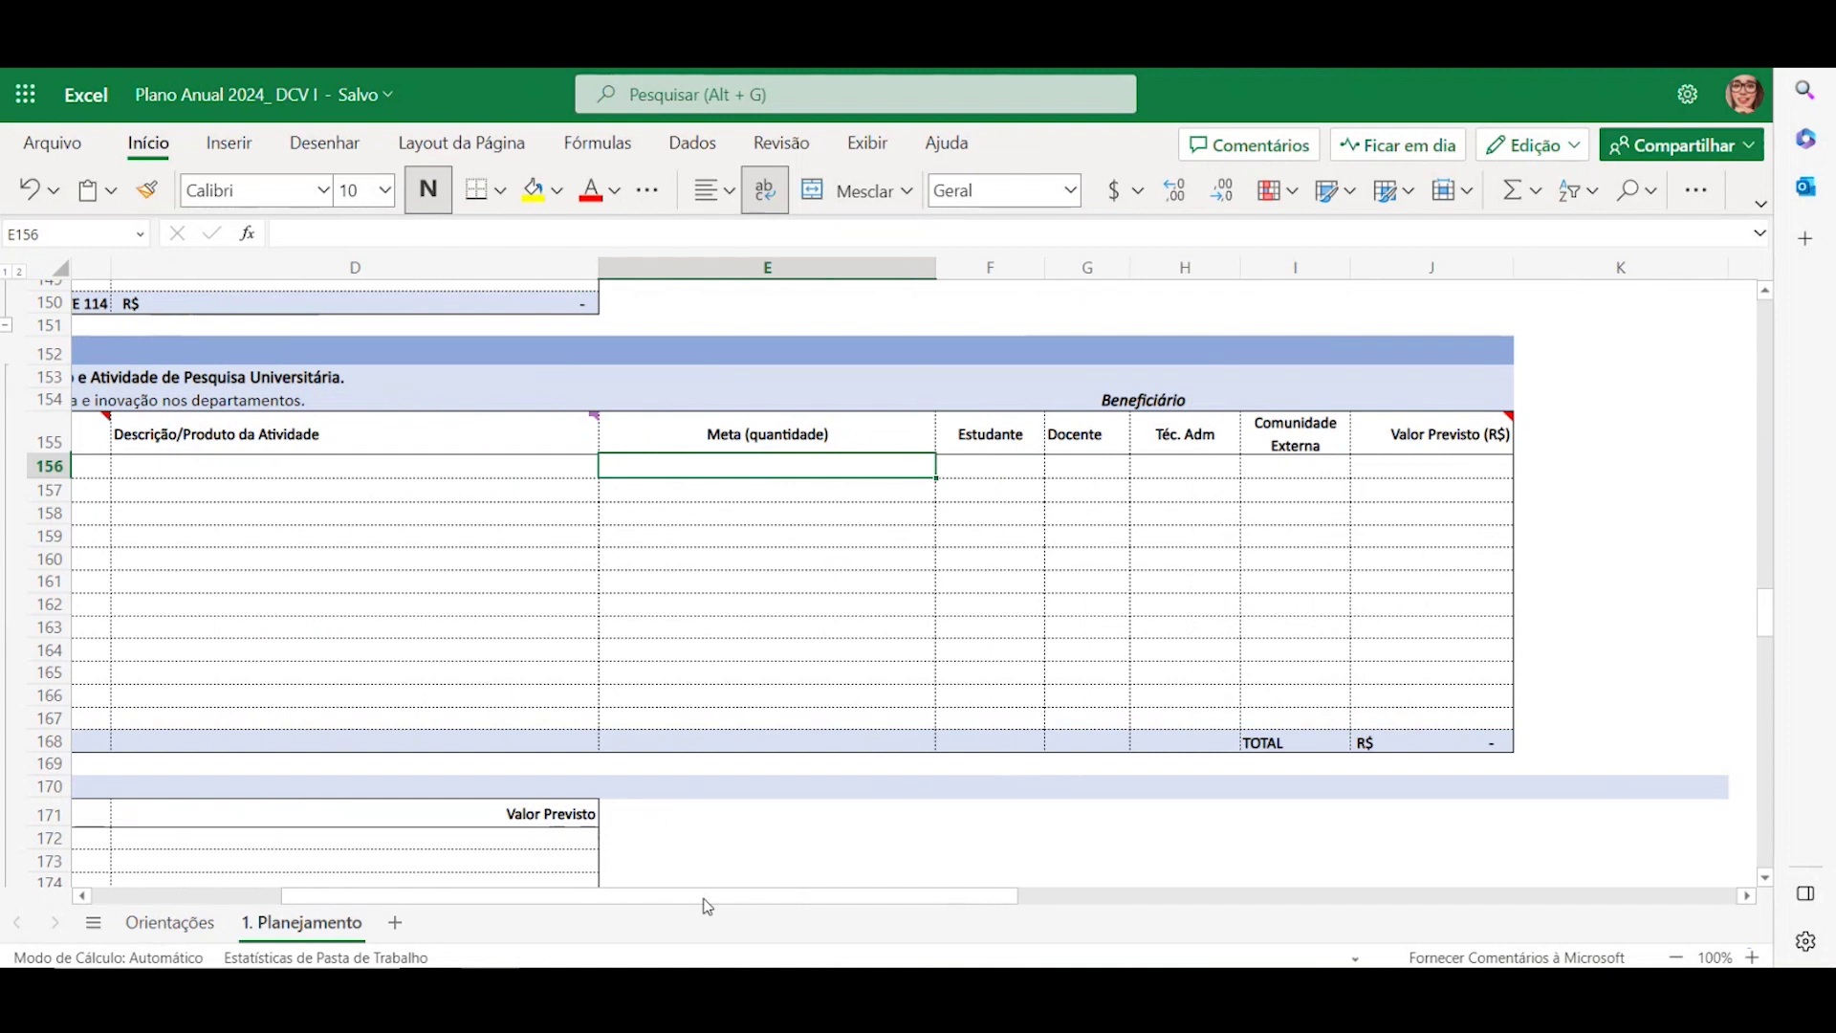
pyautogui.moveTo(704, 900); pyautogui.dragTo(482, 903)
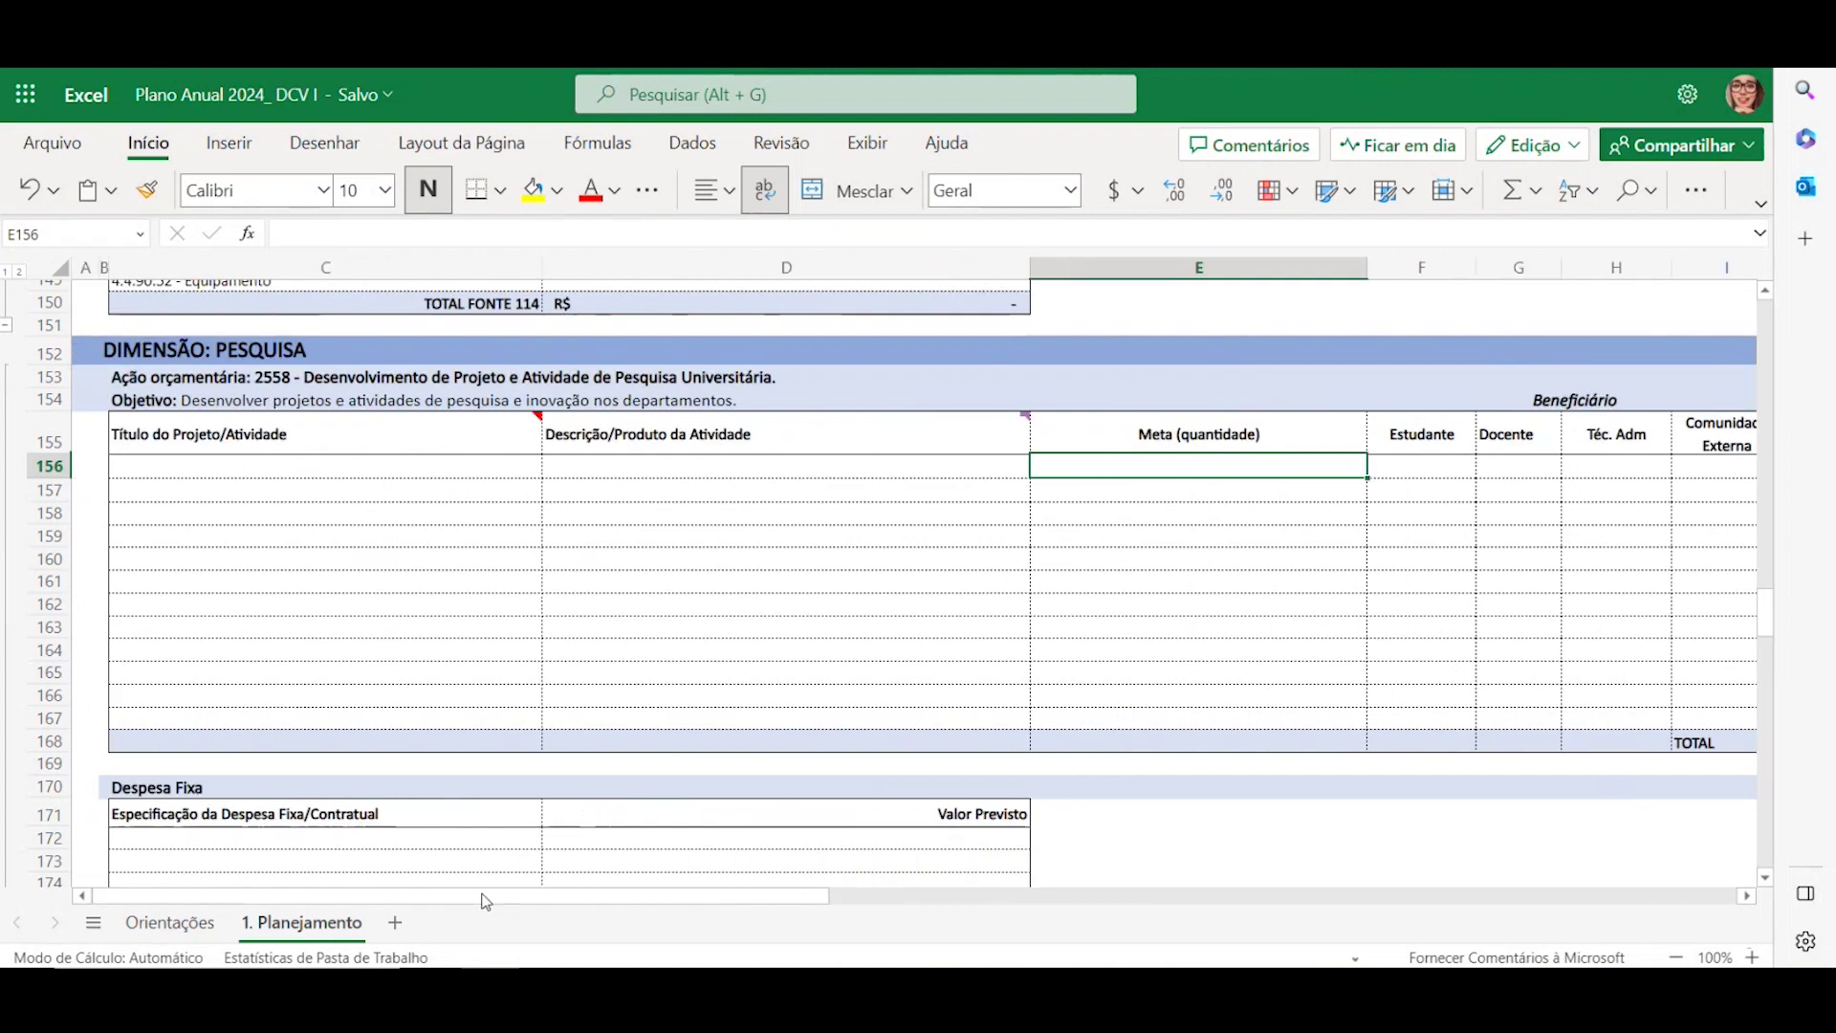
# Examine the Despesa Fixa and expense distribution tables for action 2558
pyautogui.scroll(-1, 1108, 623)
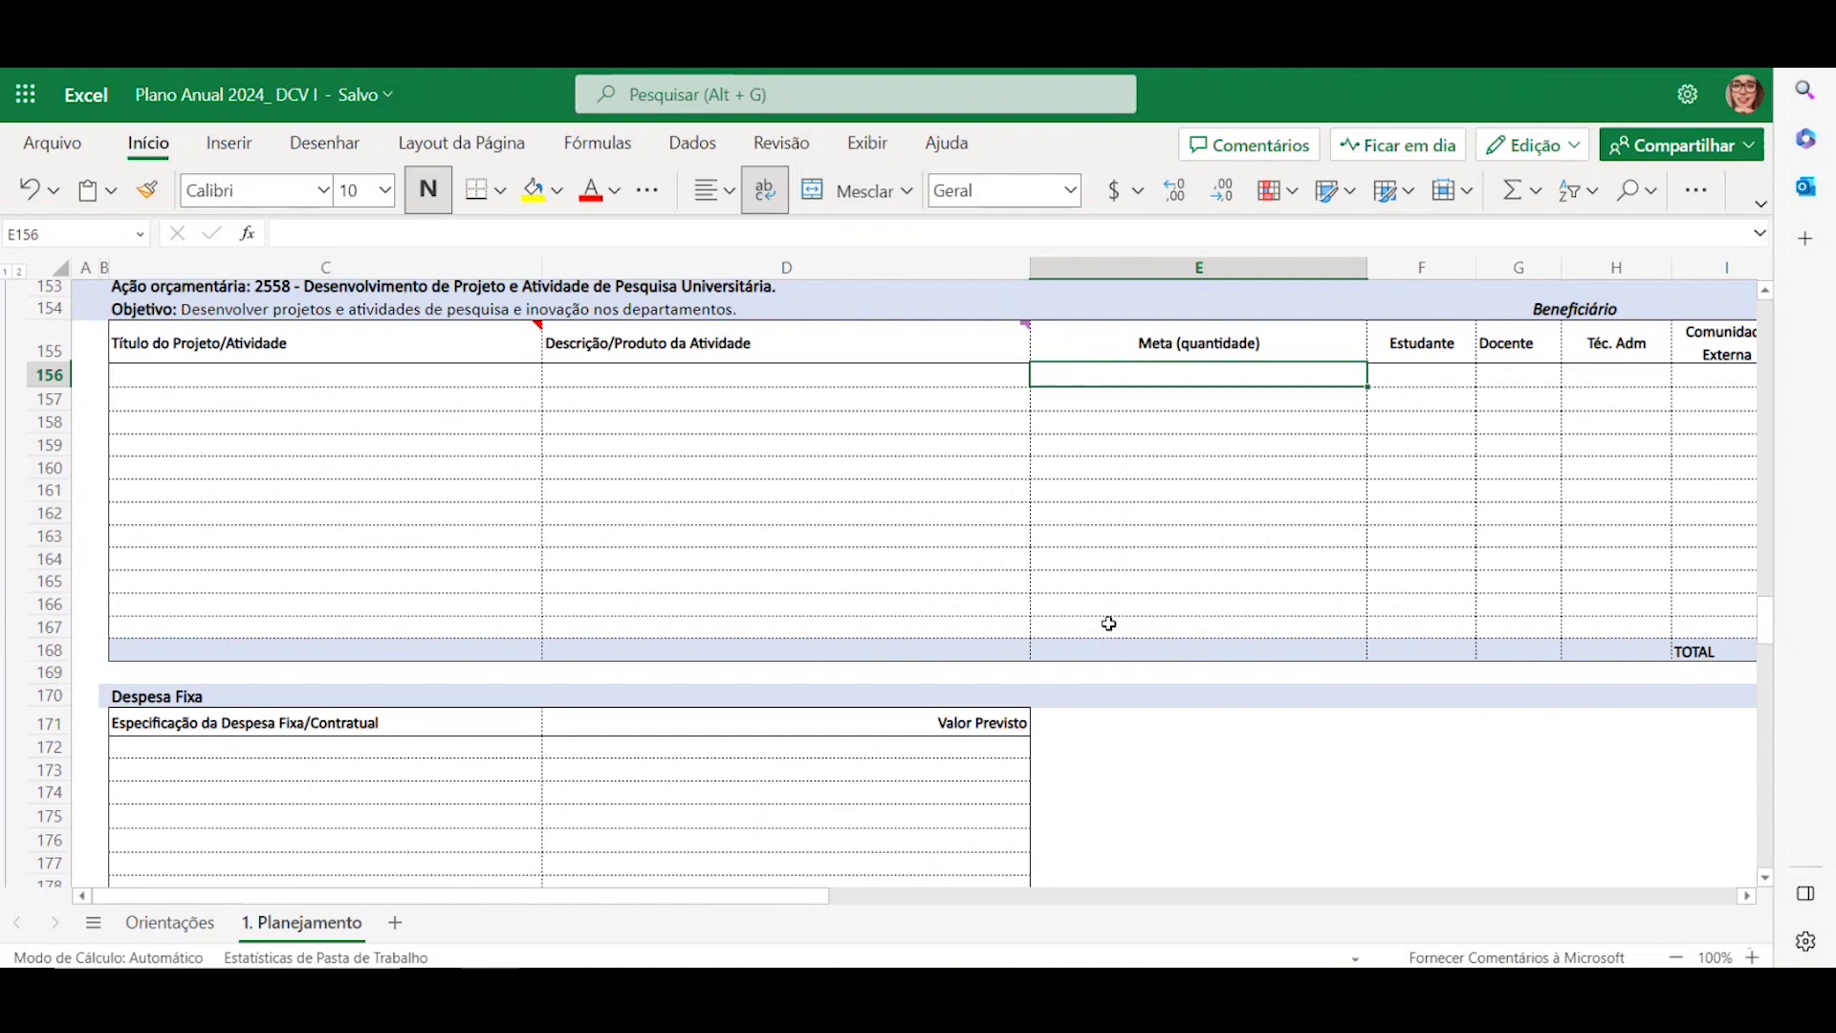
pyautogui.scroll(-2, 1108, 623)
pyautogui.scroll(-1, 1061, 611)
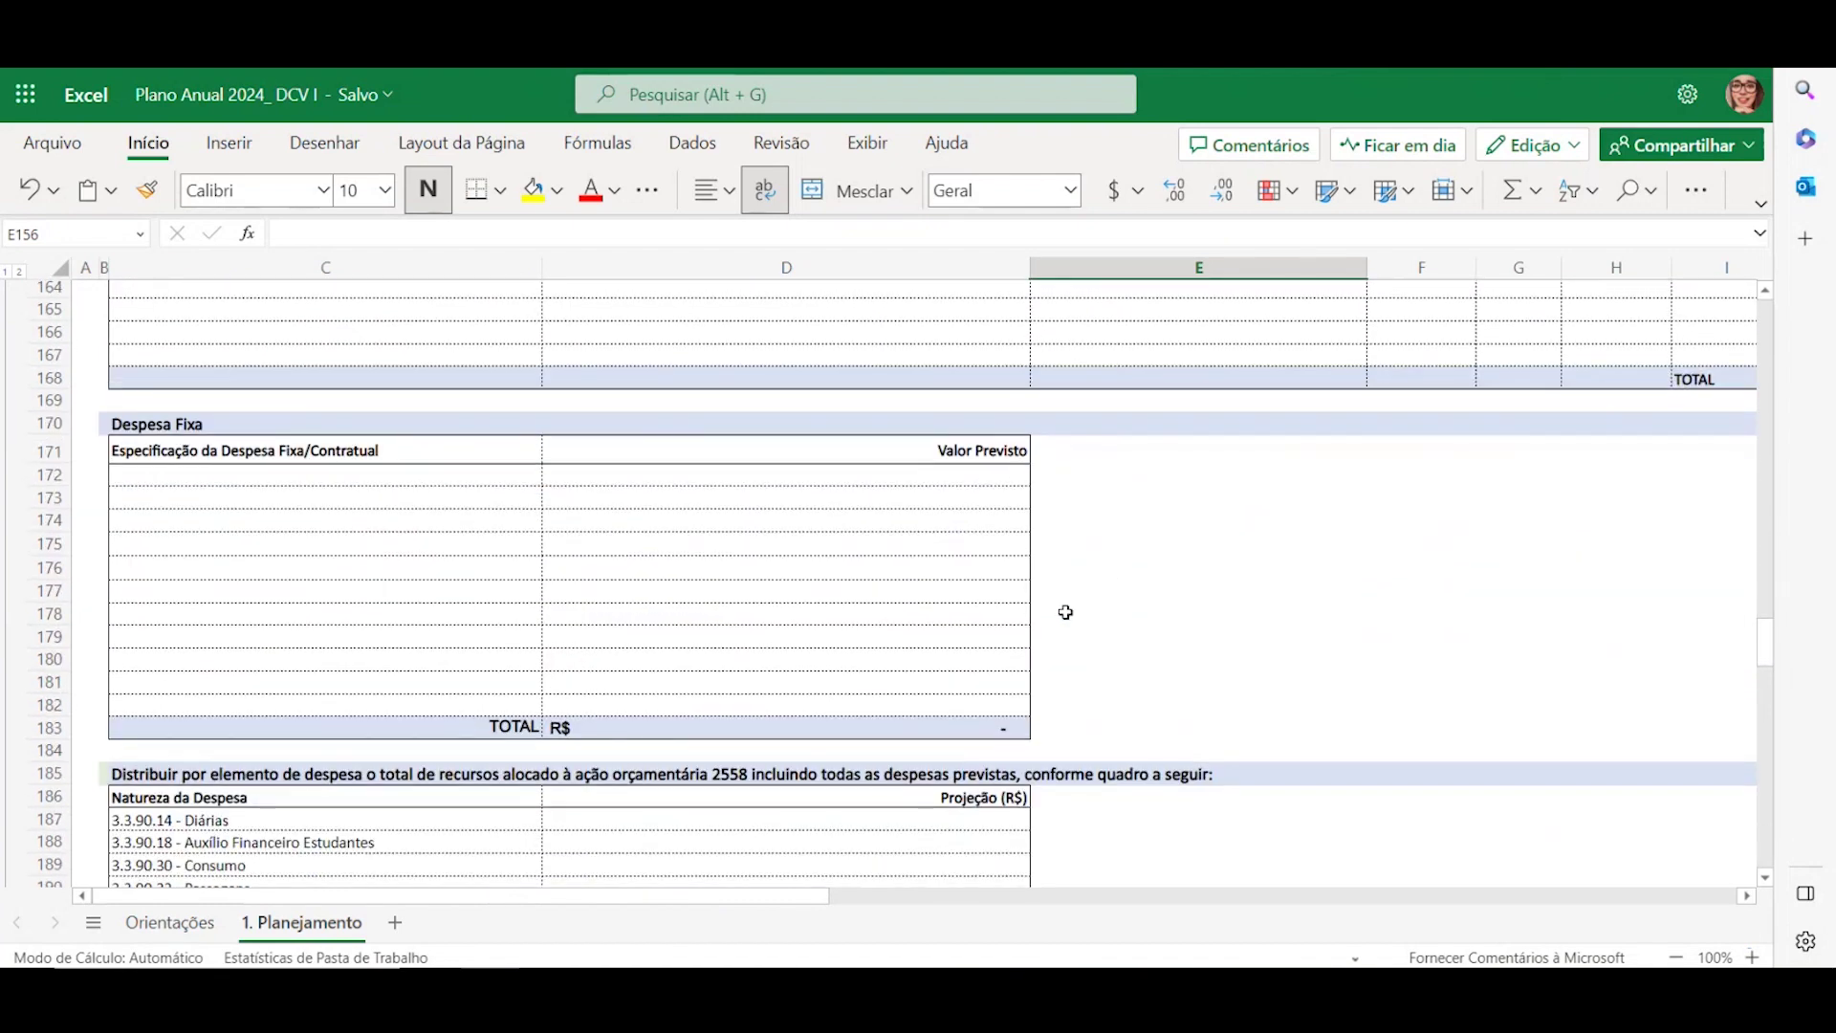
pyautogui.scroll(-1, 1094, 584)
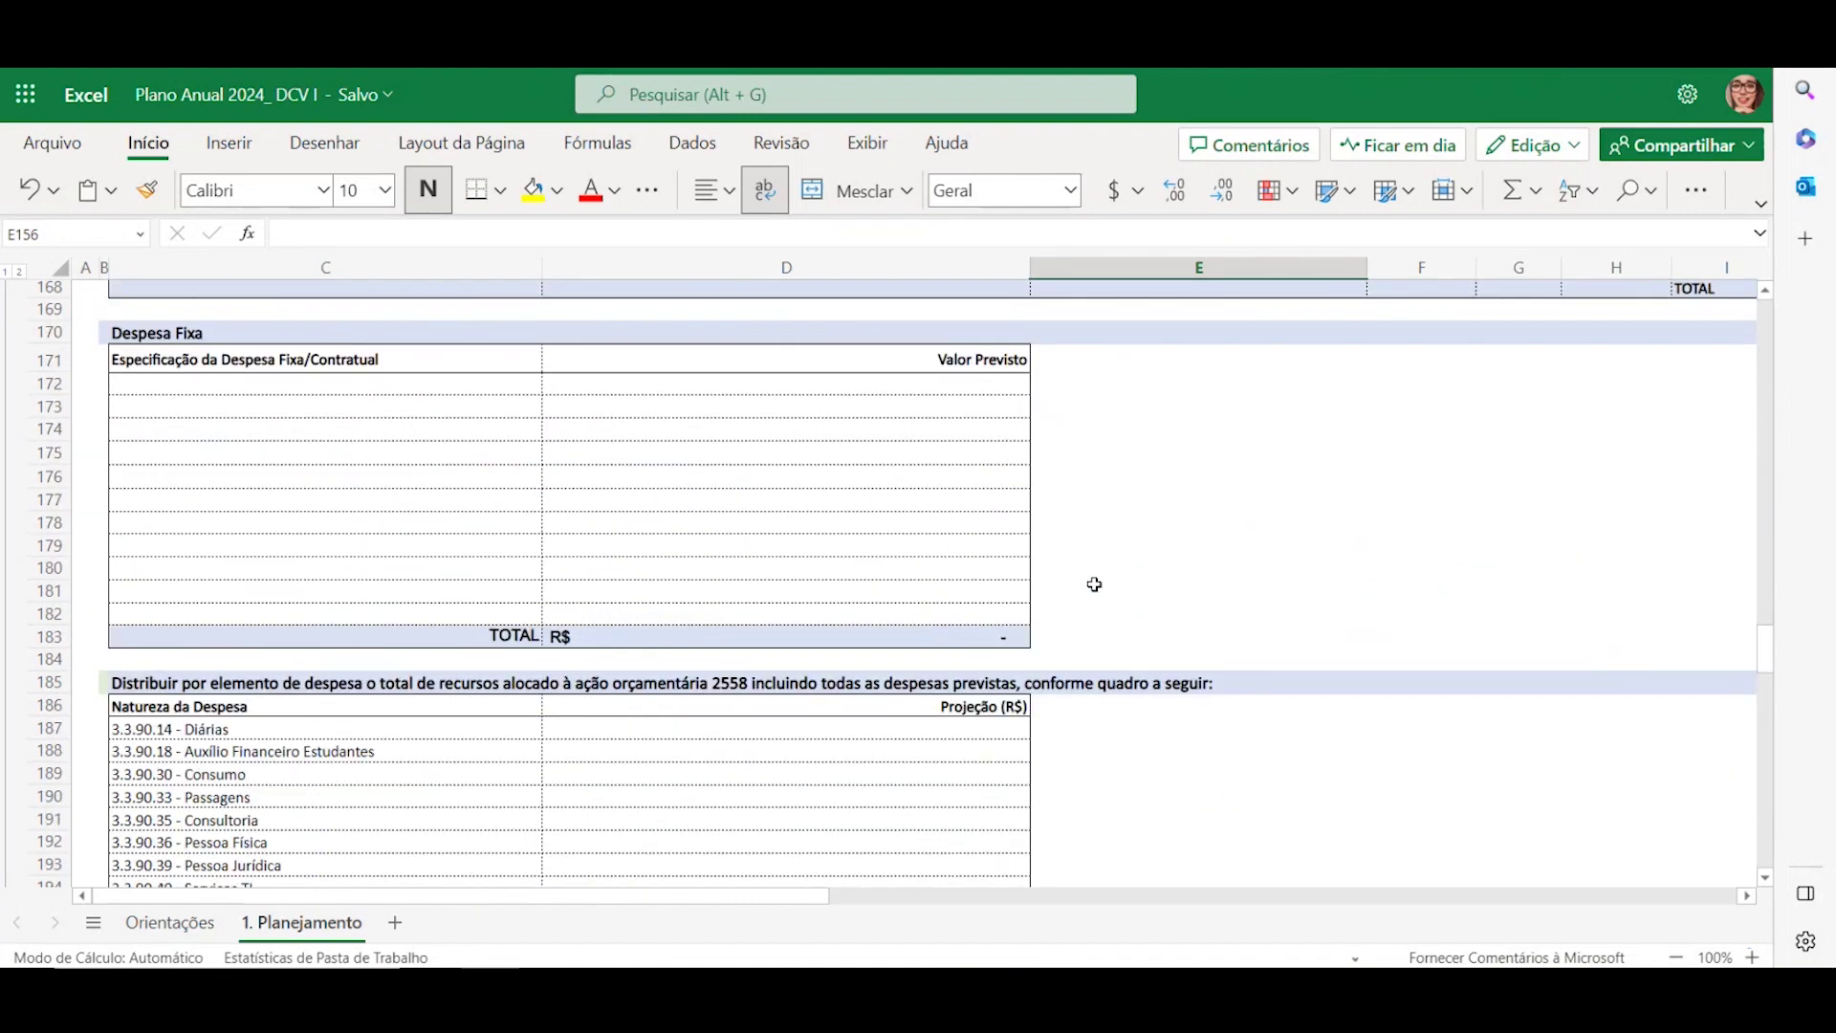
pyautogui.scroll(-5, 1094, 585)
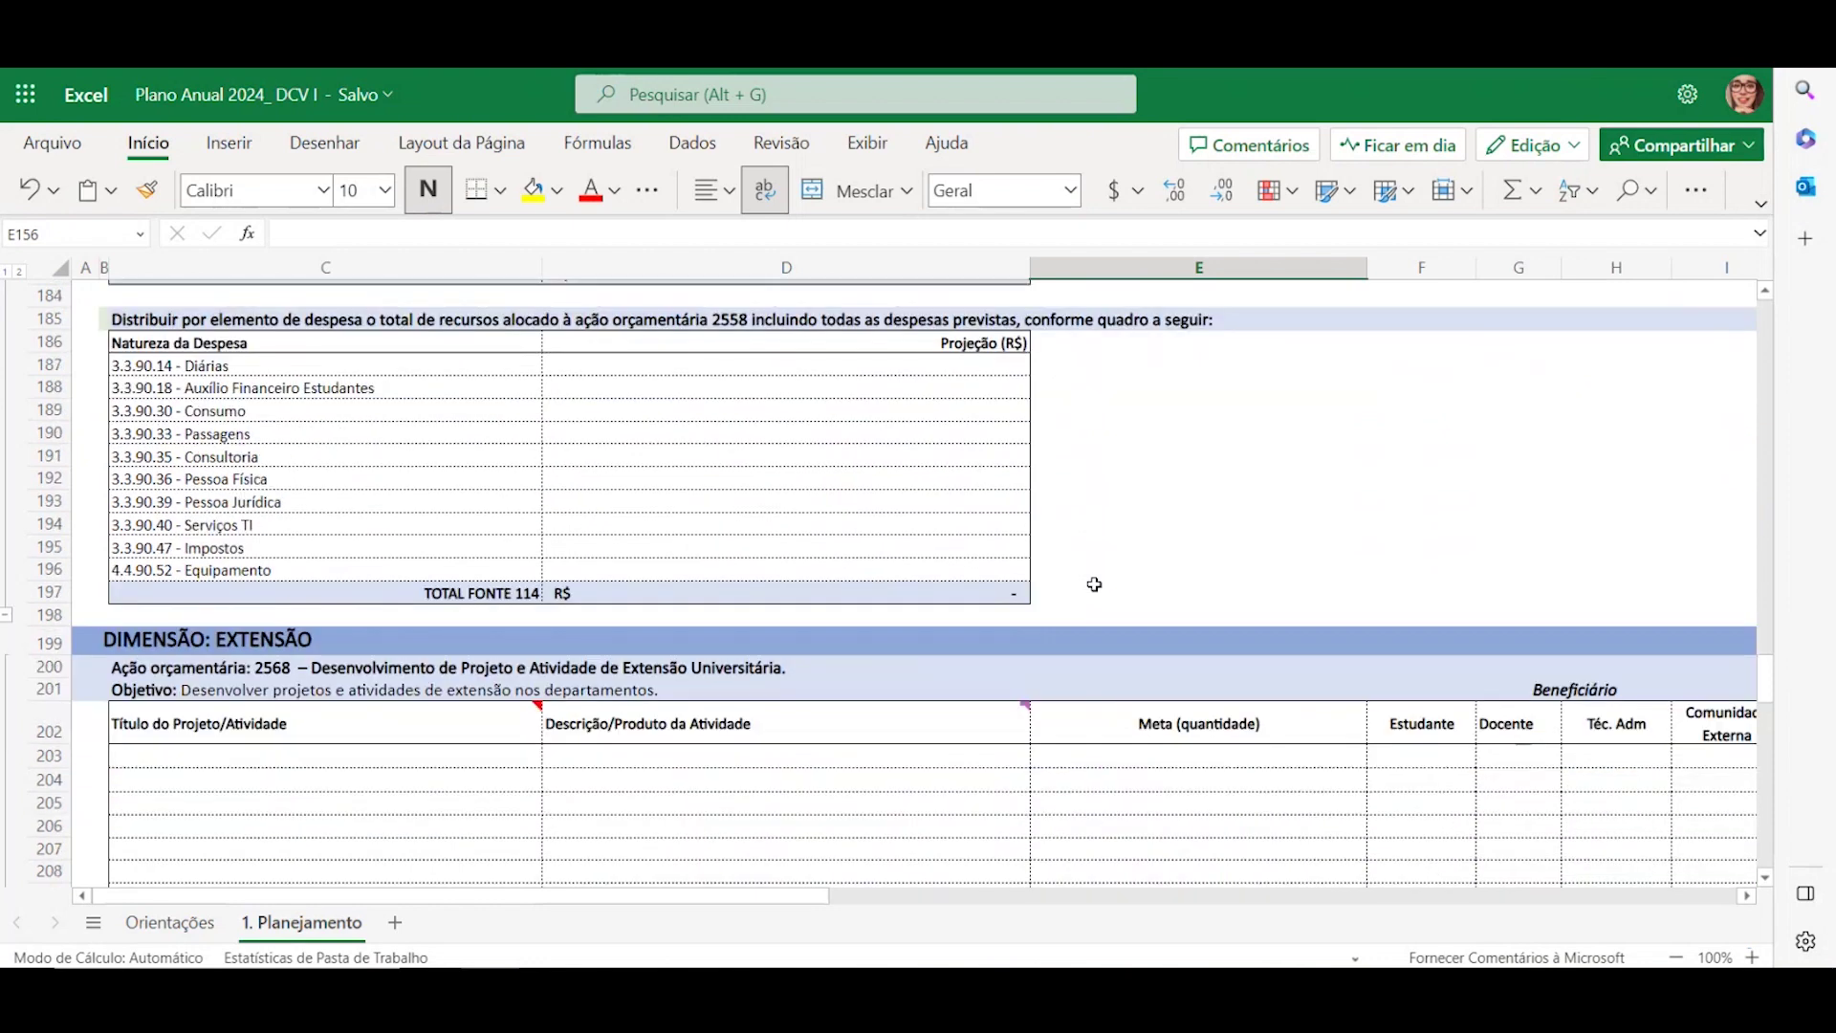
# Examine the Extensão project, Despesa Fixa and expense distribution tables for action 2568
pyautogui.scroll(-1, 1034, 558)
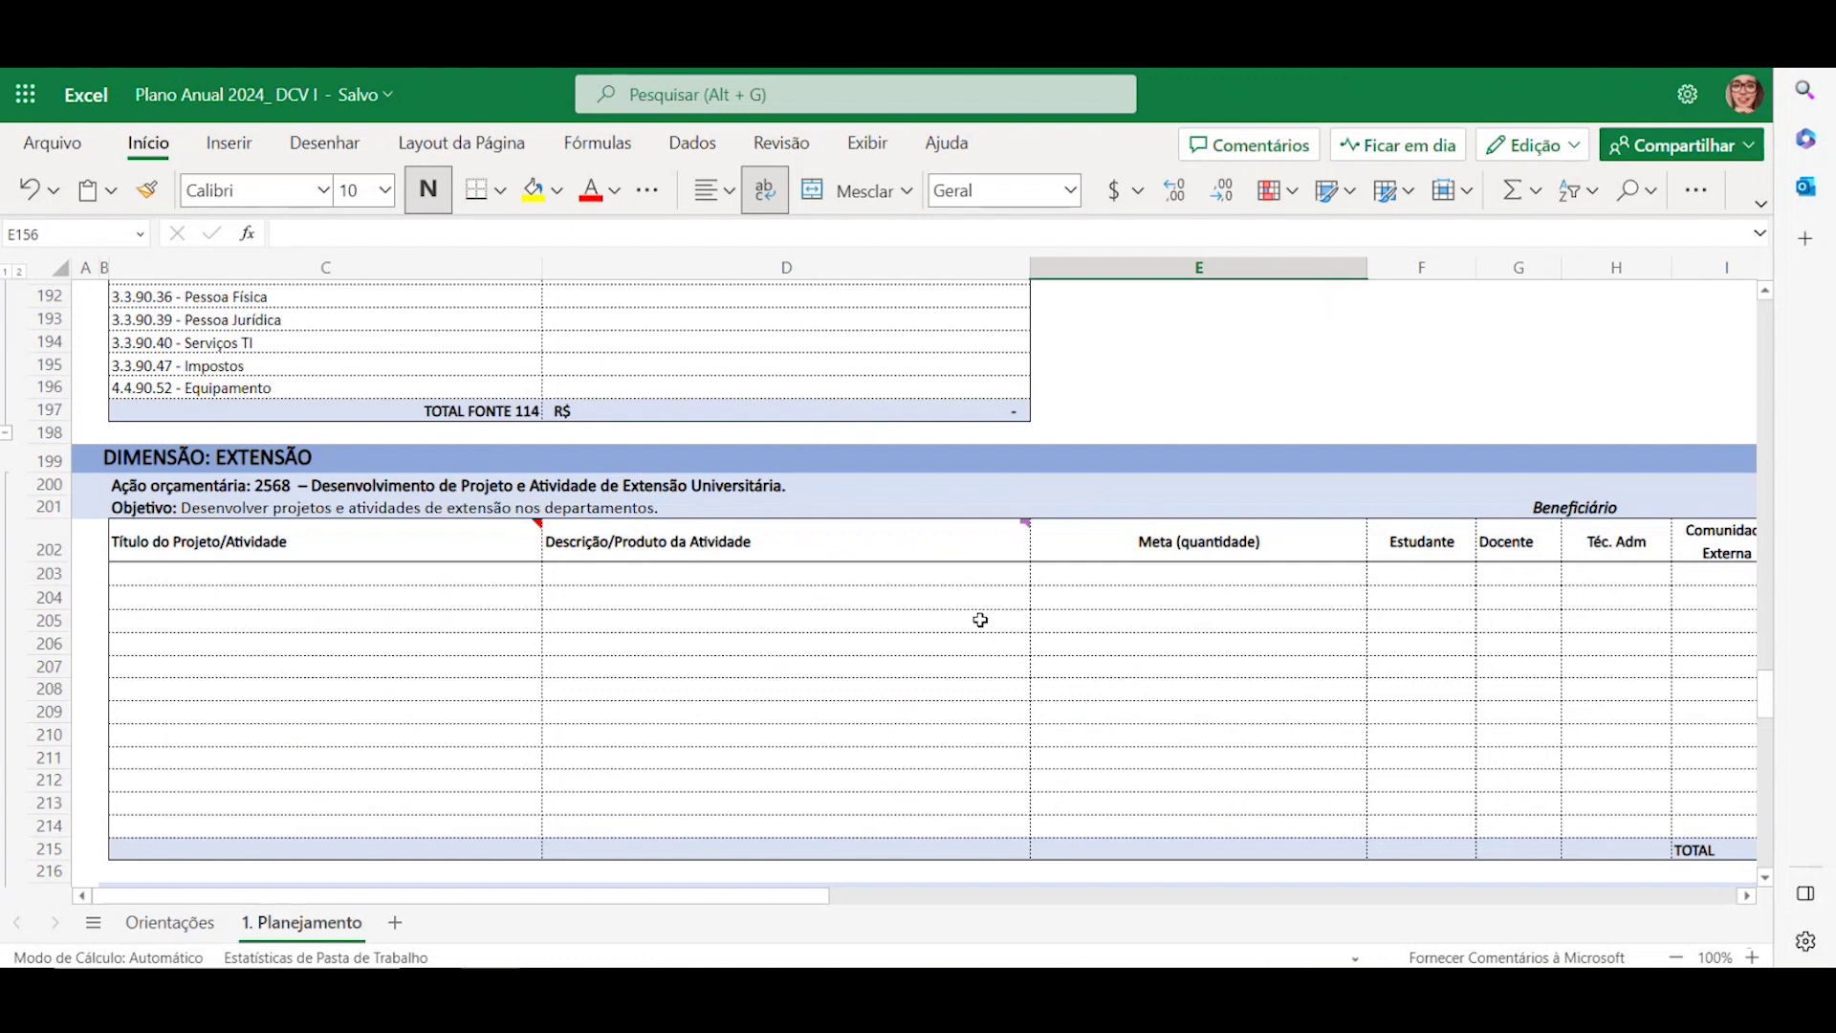
pyautogui.scroll(-5, 980, 620)
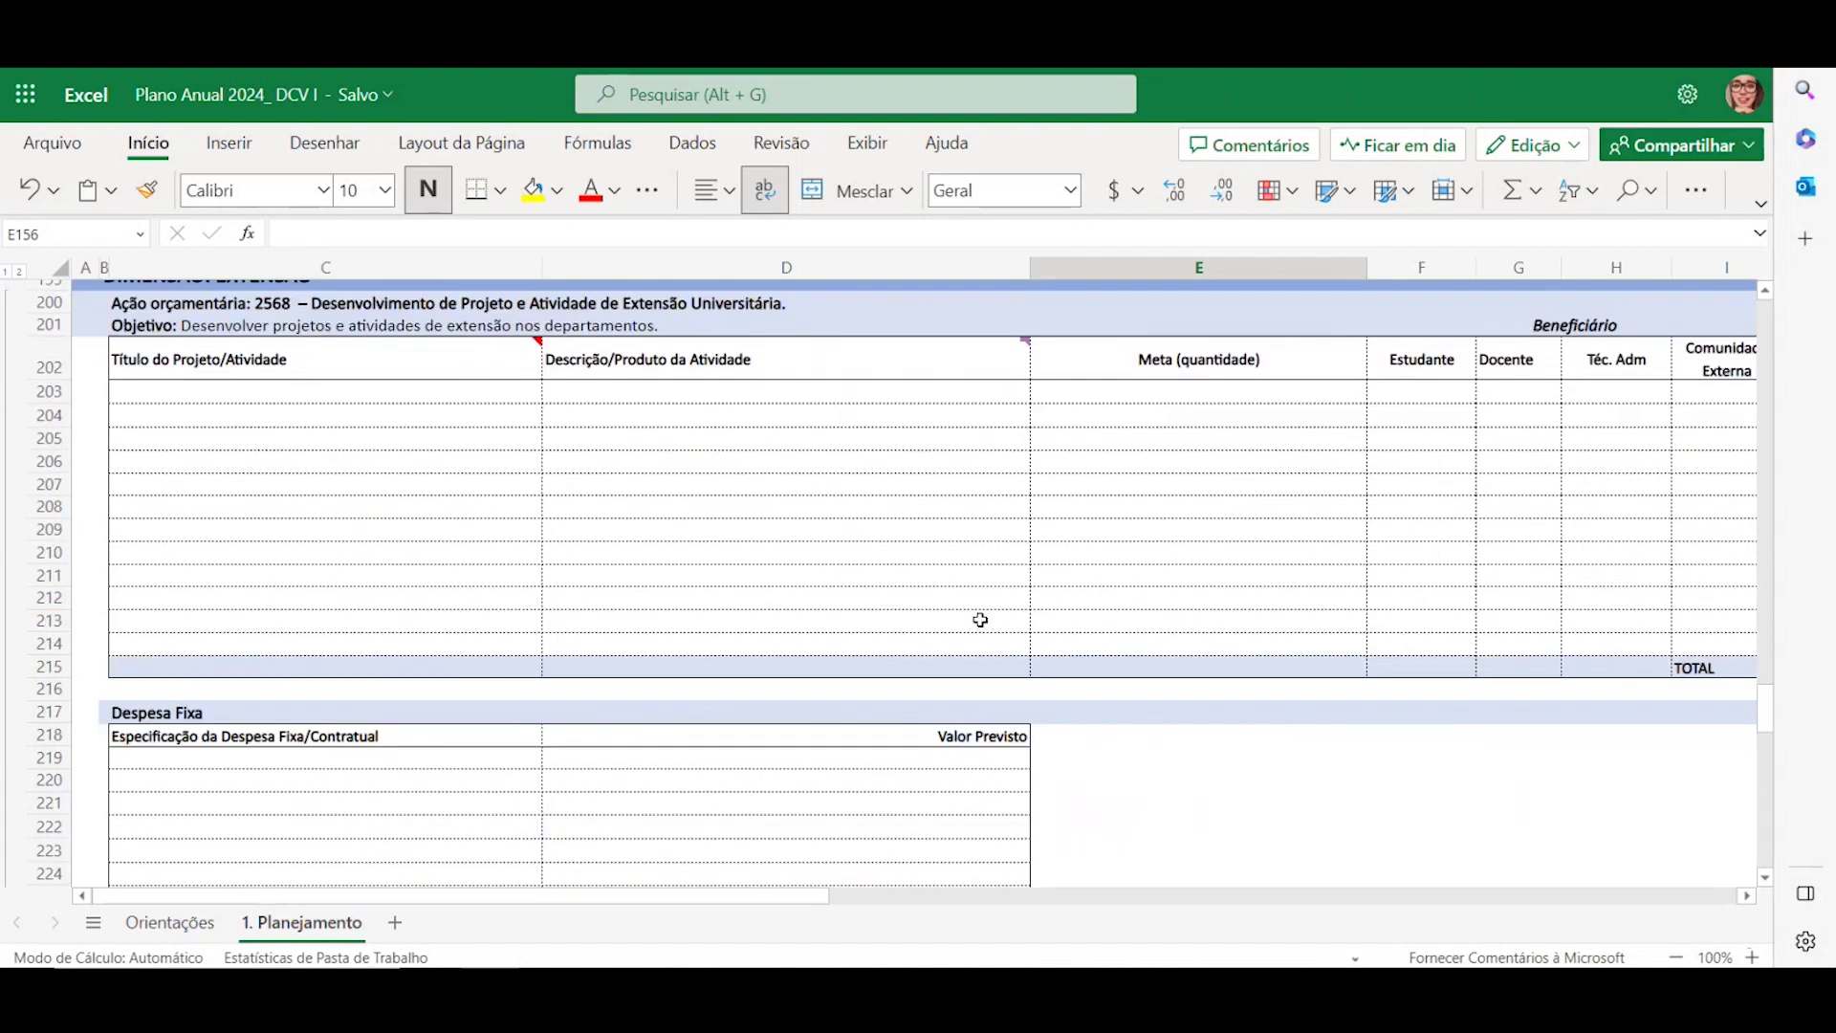
pyautogui.scroll(-6, 980, 620)
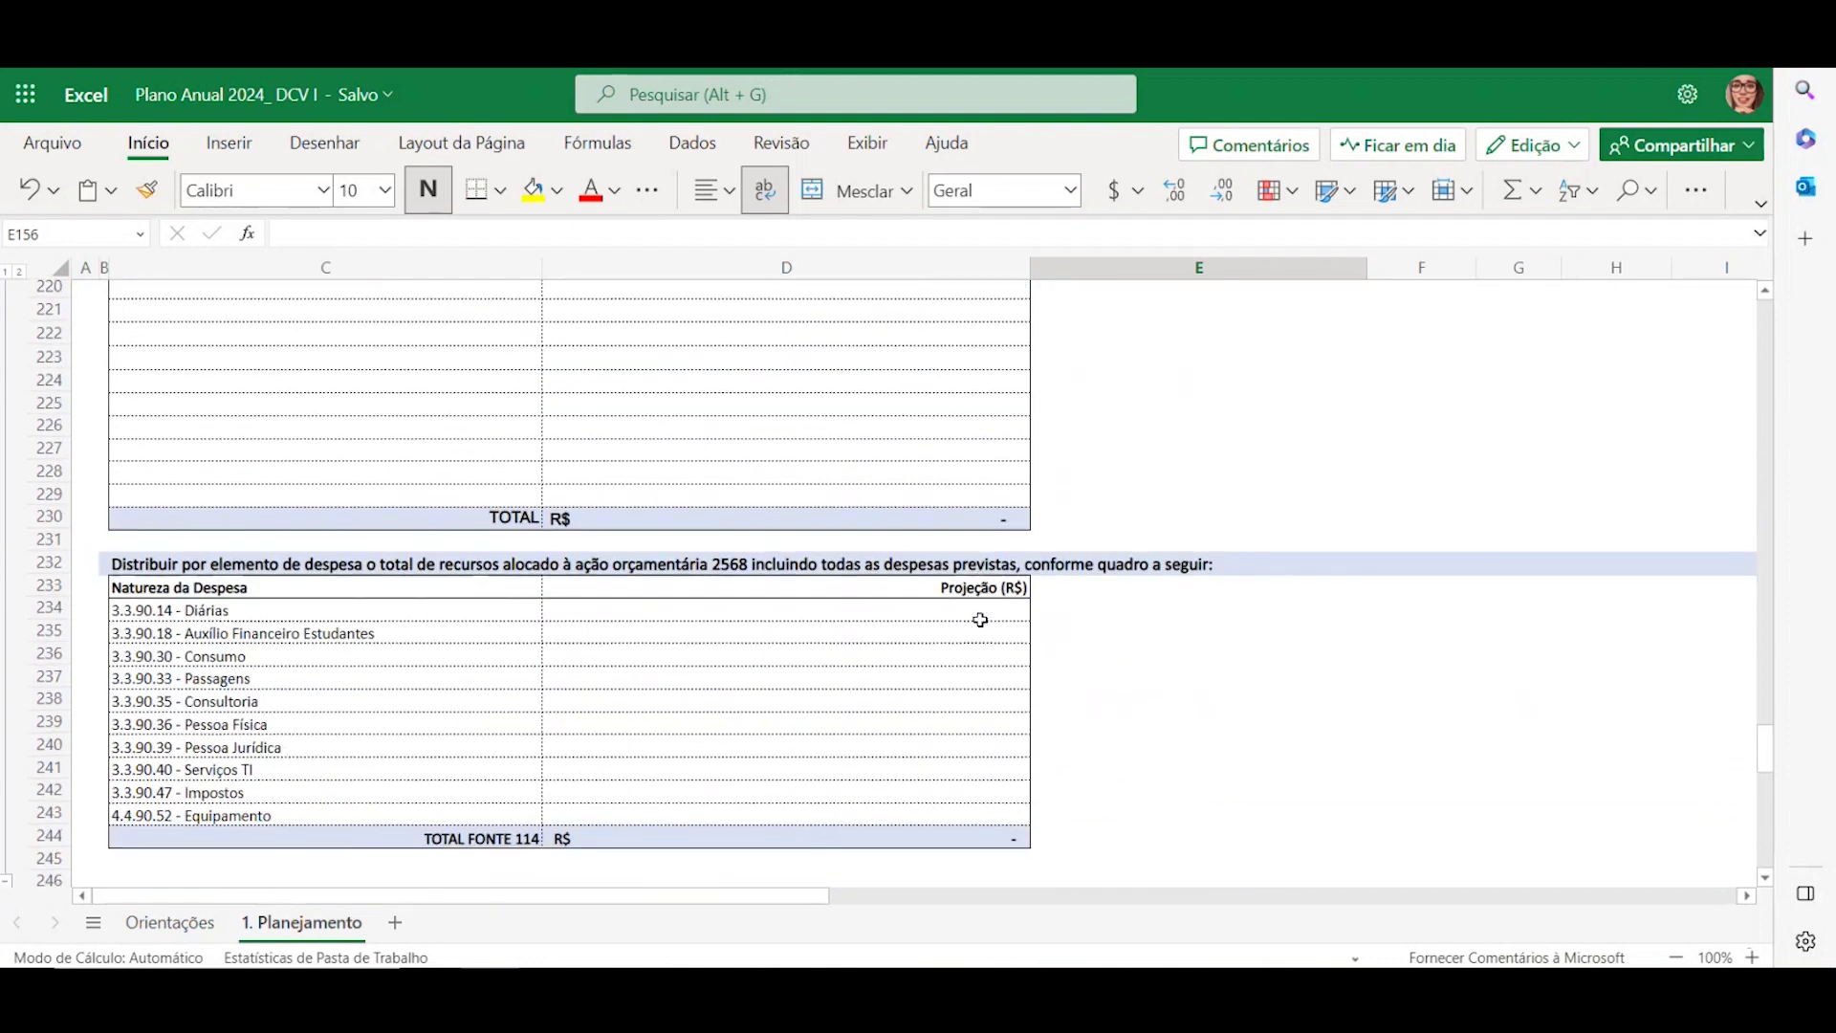
# Examine the Acervo, Laboratórios, Reformas para 2023 and Obras em 2023 tables in section II, financed by the Administração Central
pyautogui.scroll(-4, 1170, 617)
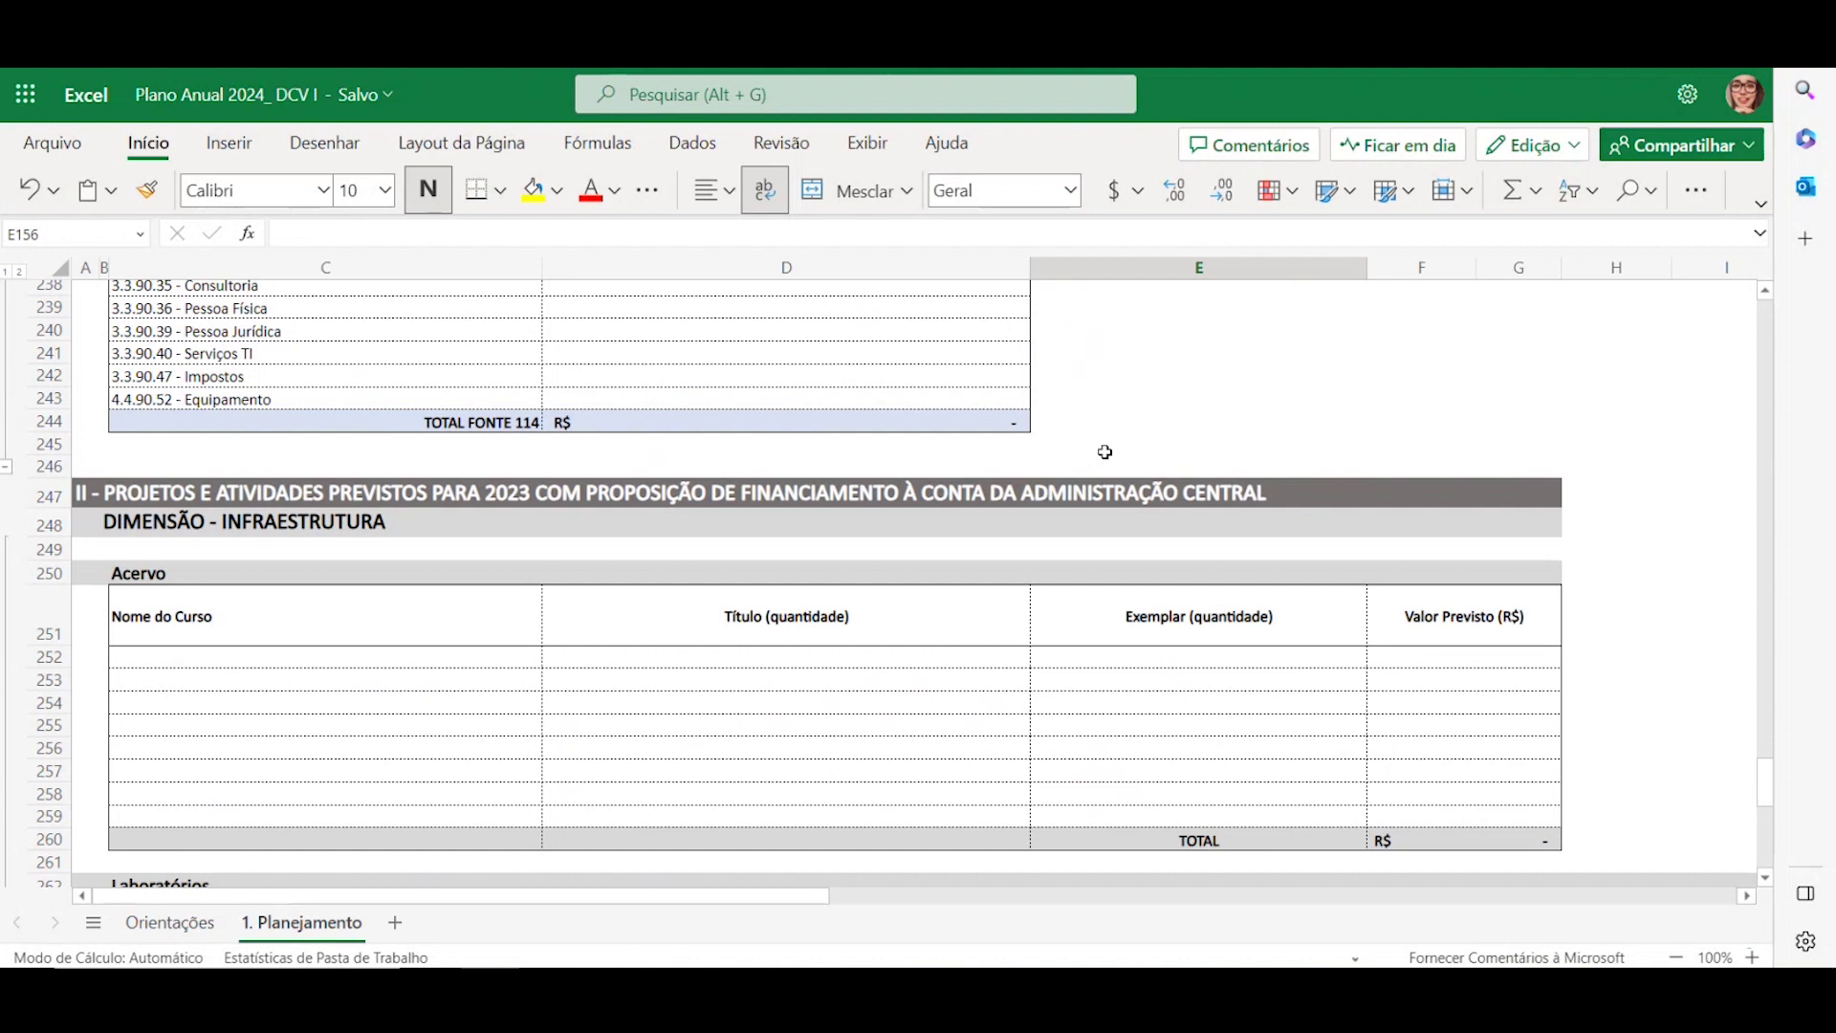
pyautogui.scroll(-3, 1104, 452)
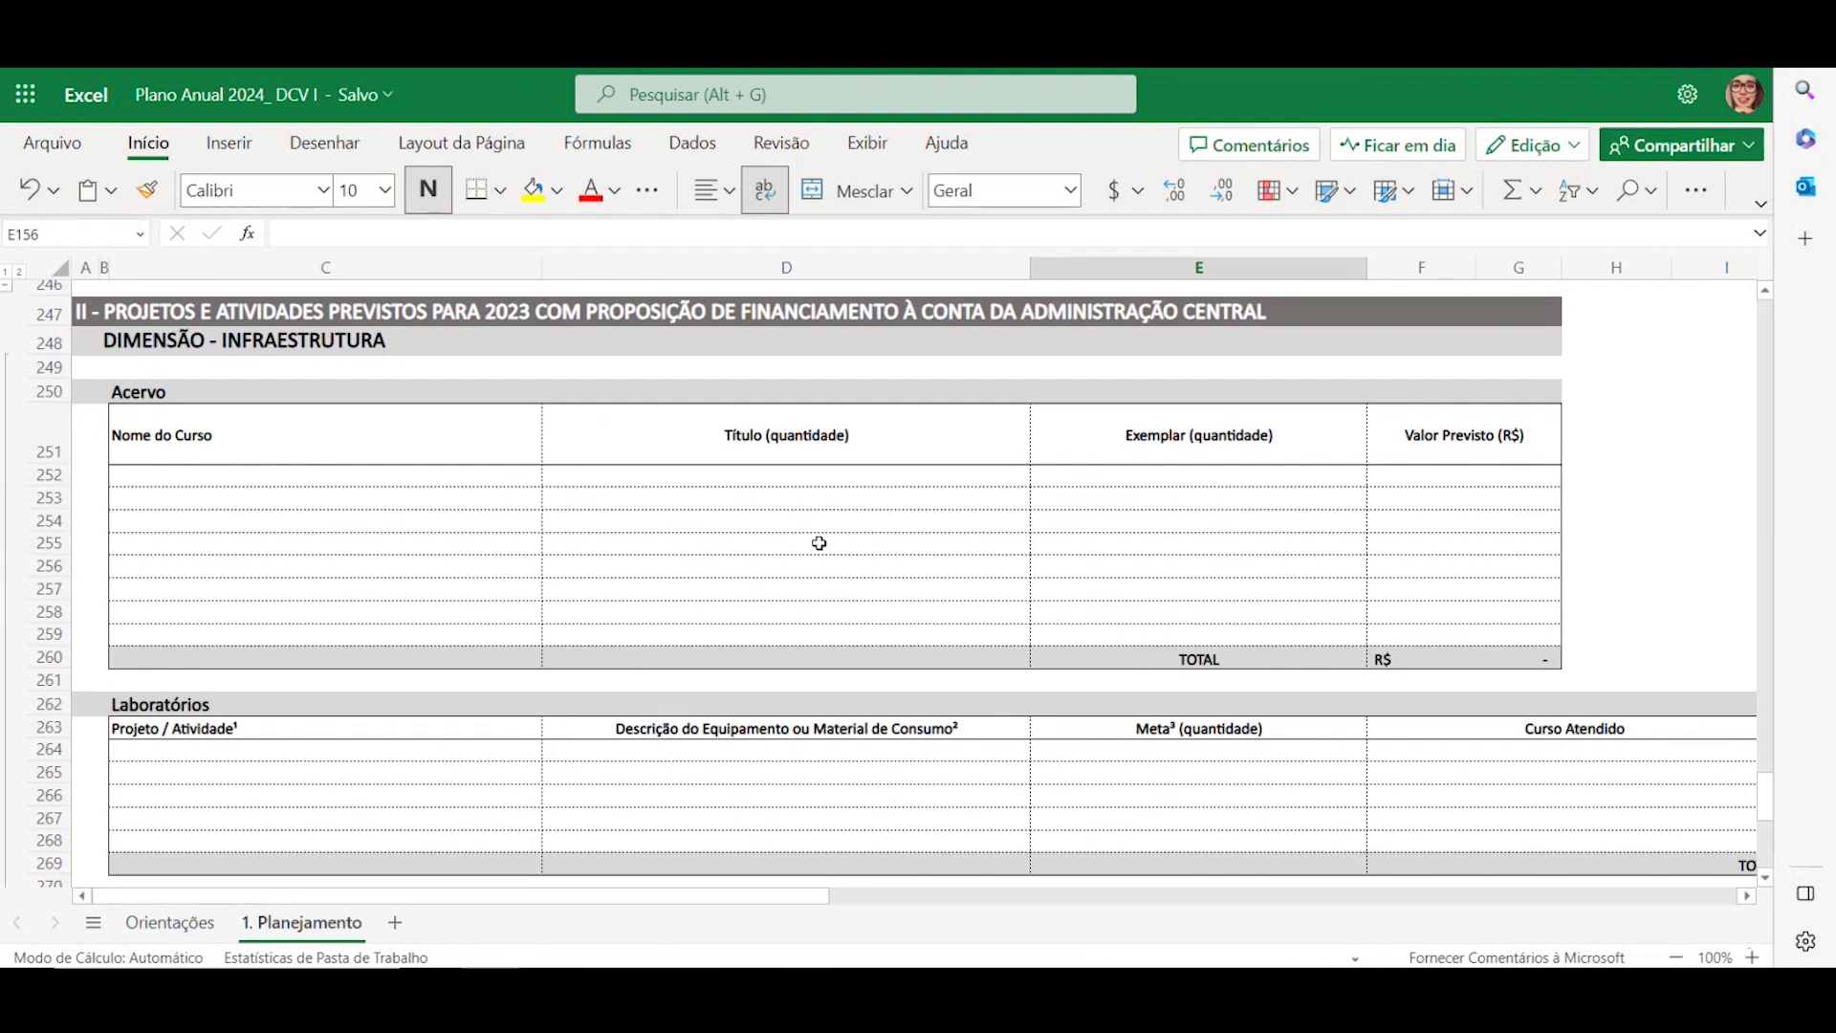
pyautogui.scroll(-2, 820, 543)
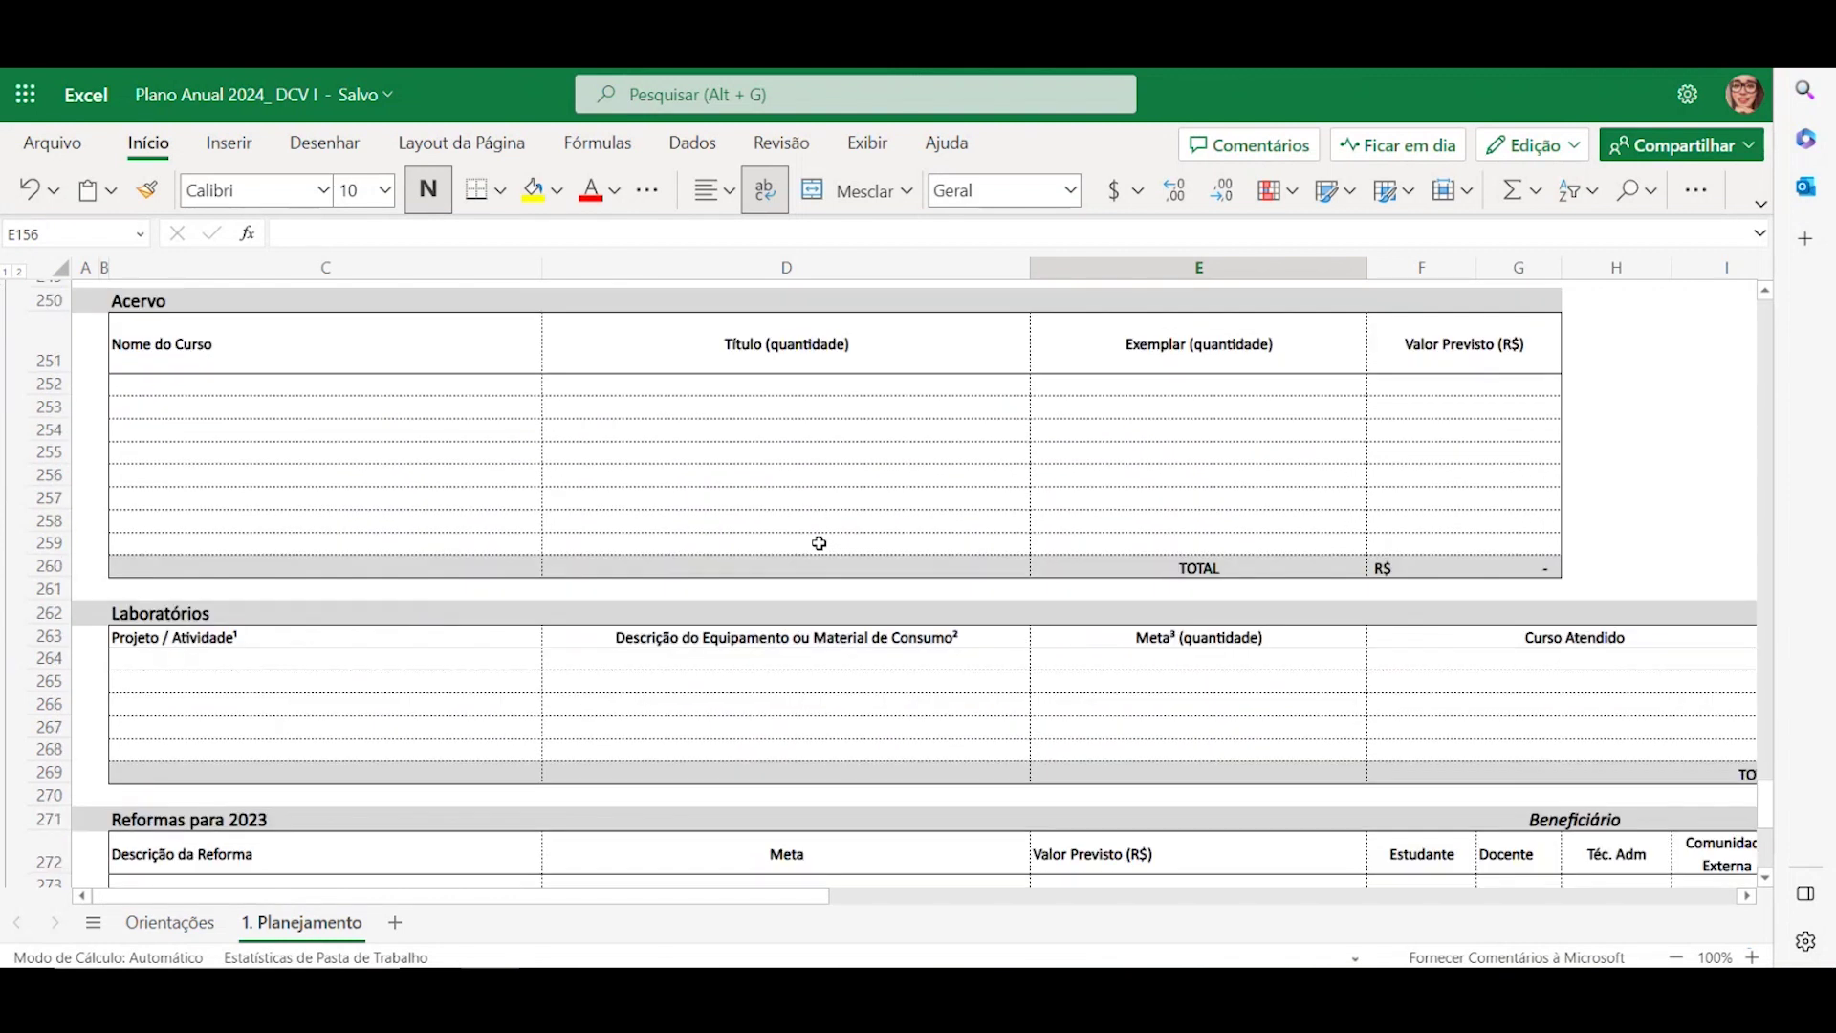
pyautogui.scroll(-5, 819, 543)
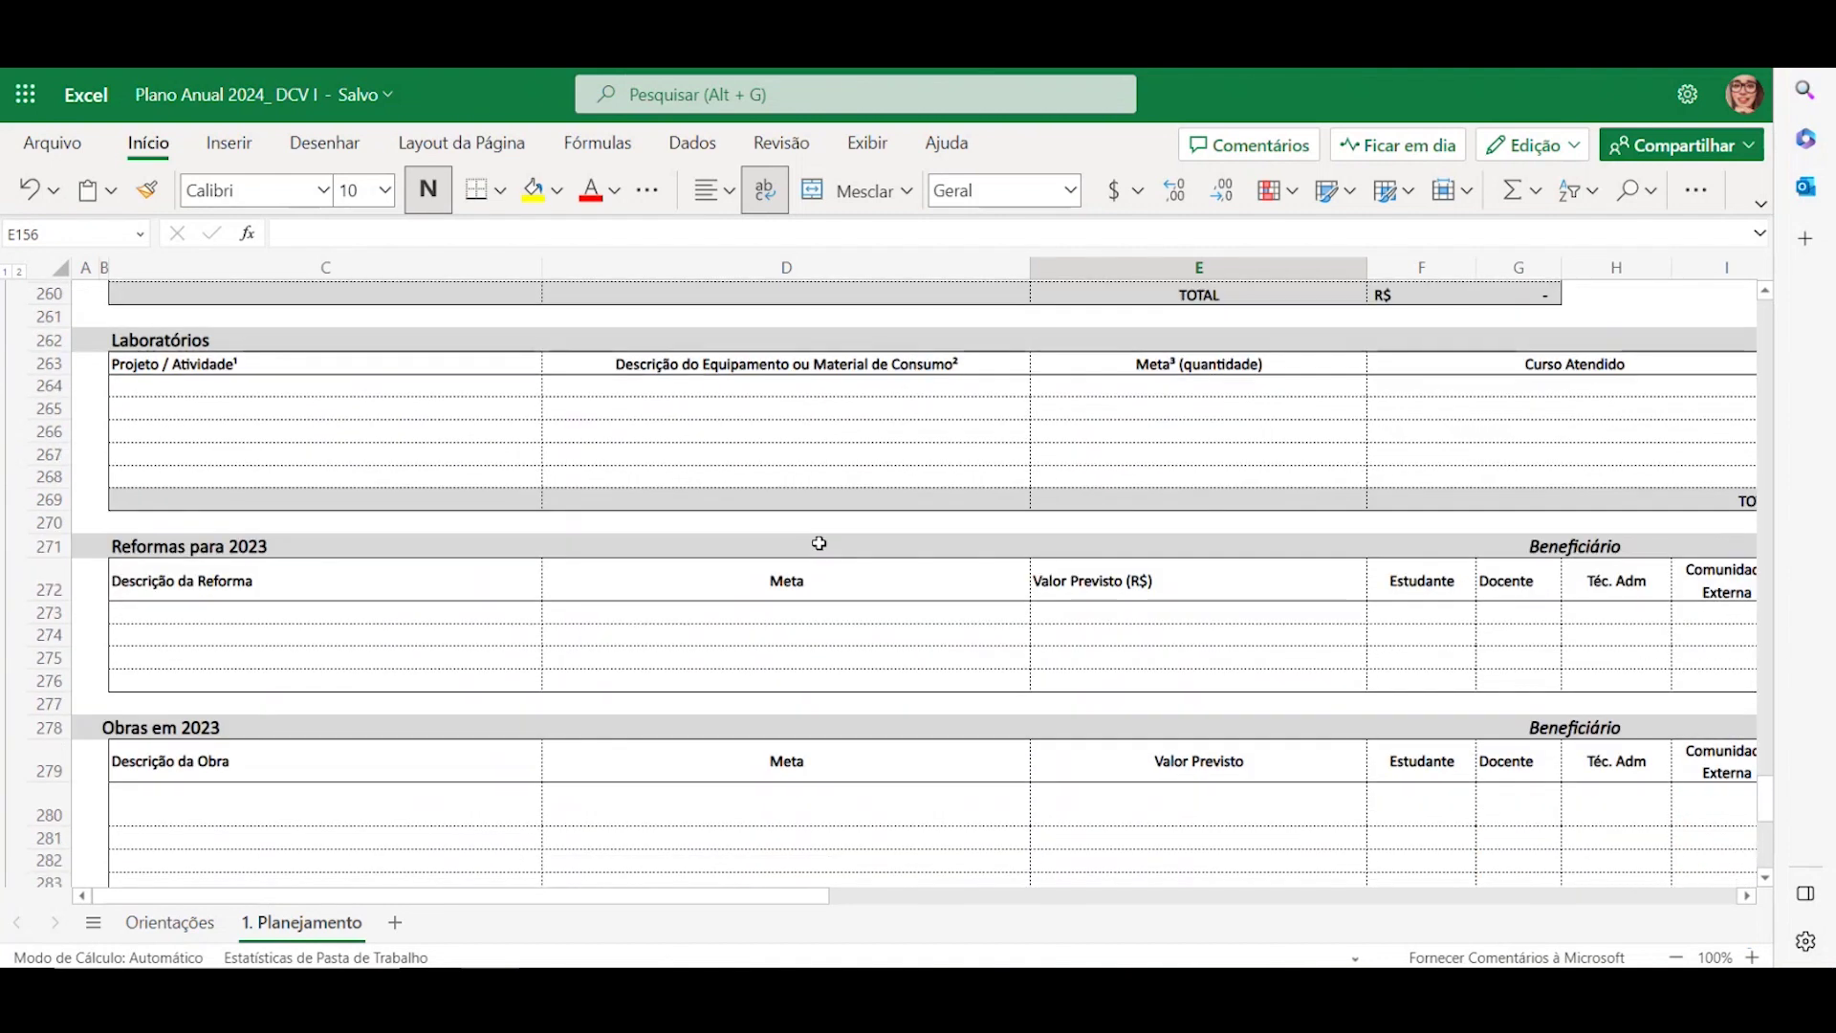
pyautogui.scroll(-4, 820, 543)
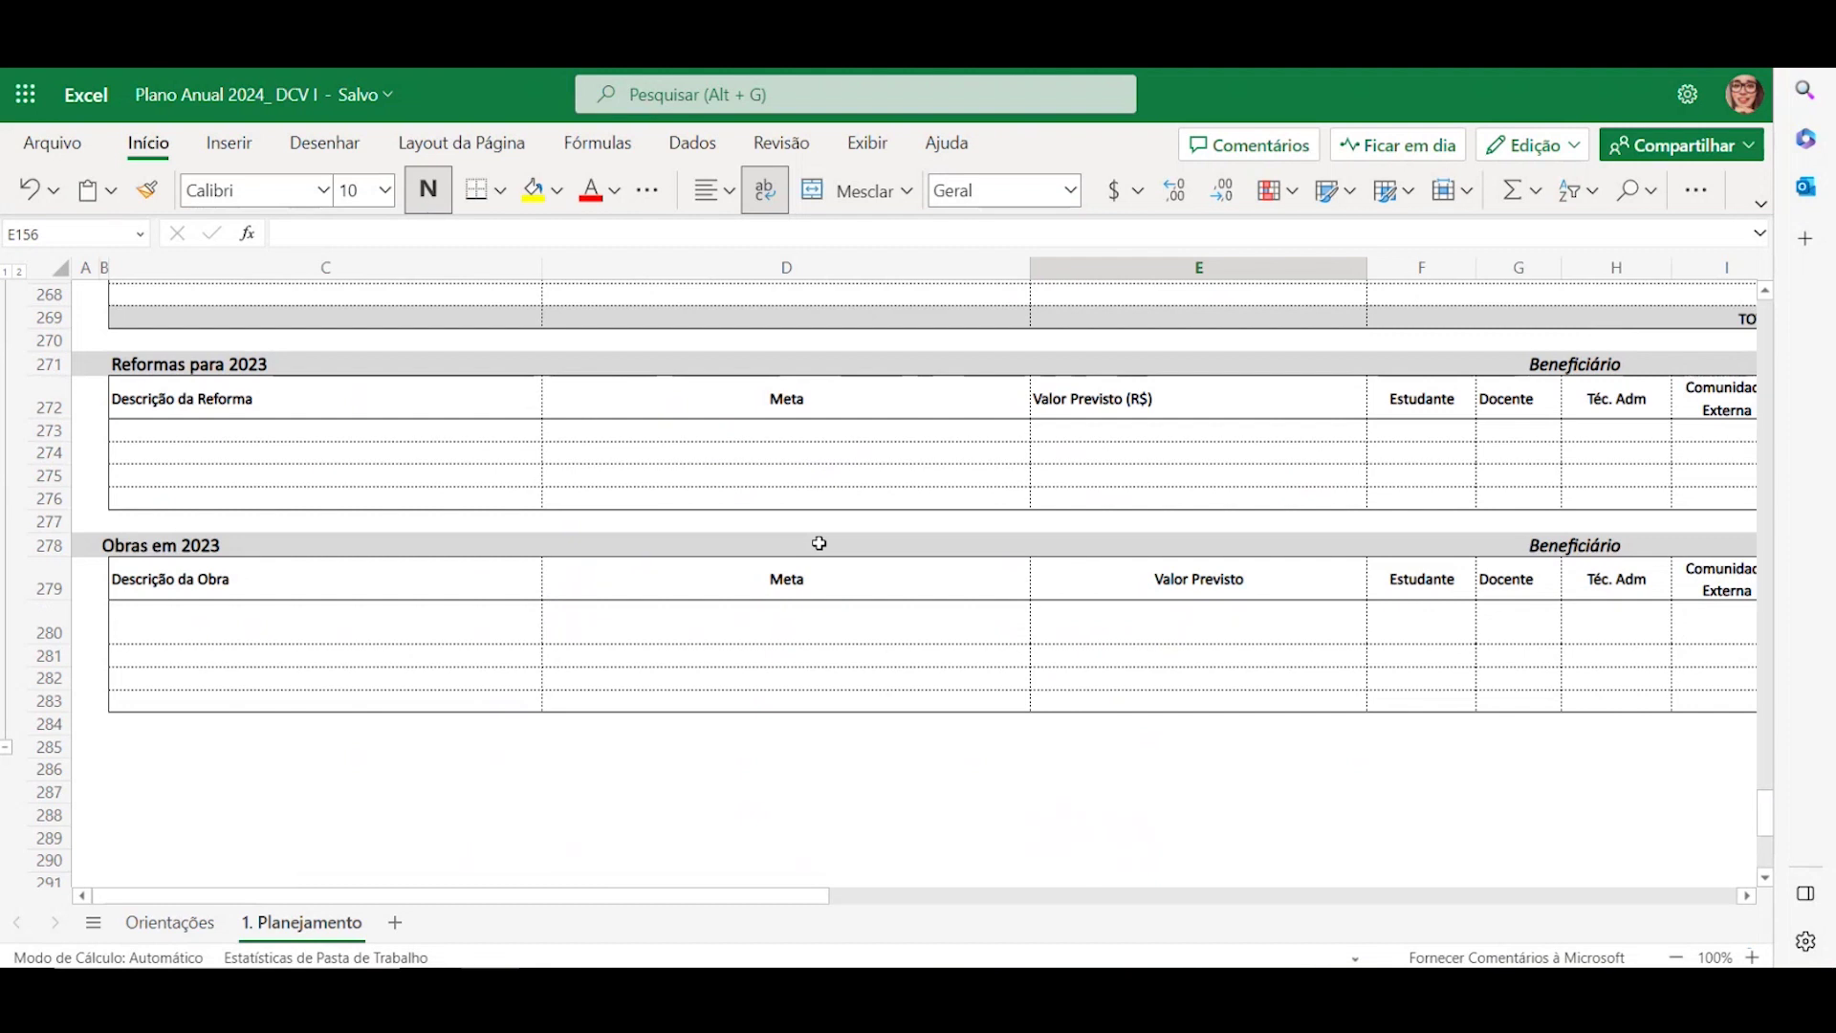
# Review the Laboratórios, Reformas para 2023, Obras em 2023 and Acervo tables in section II, then the Extensão tables for action 2568 again
pyautogui.scroll(8, 915, 543)
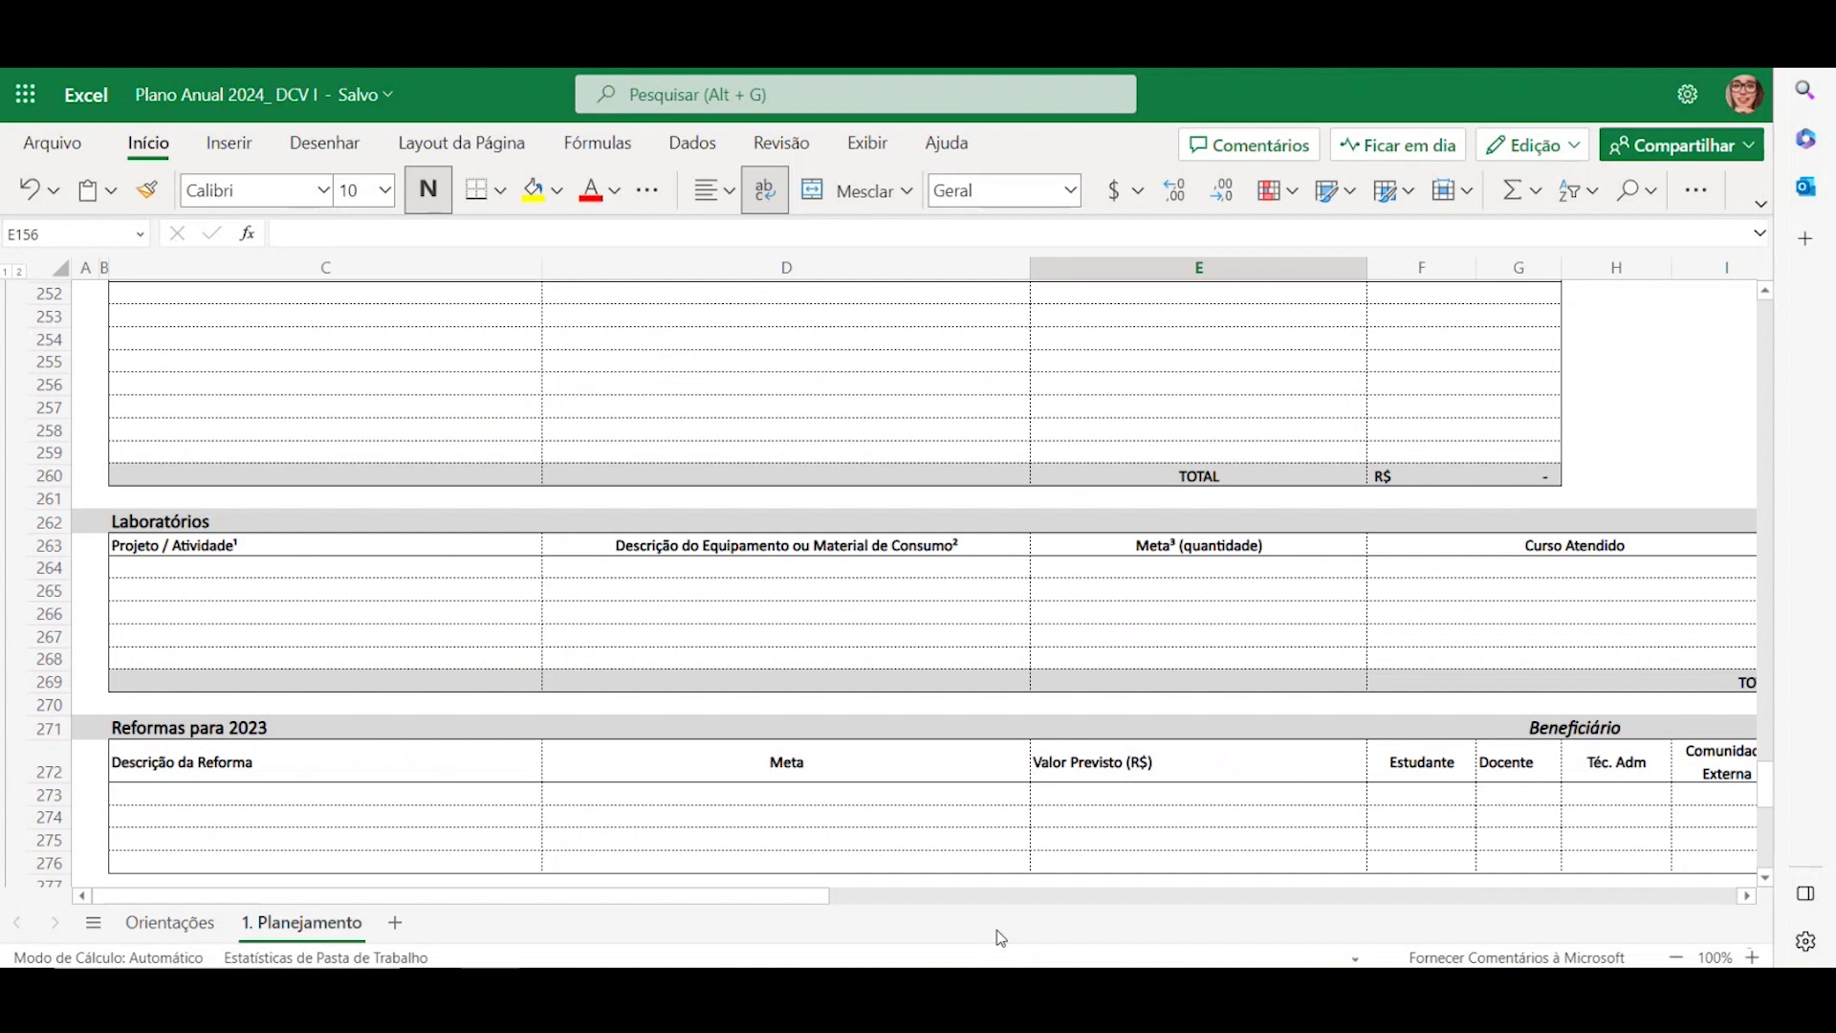
pyautogui.moveTo(715, 902); pyautogui.dragTo(762, 909)
pyautogui.scroll(-4, 1052, 633)
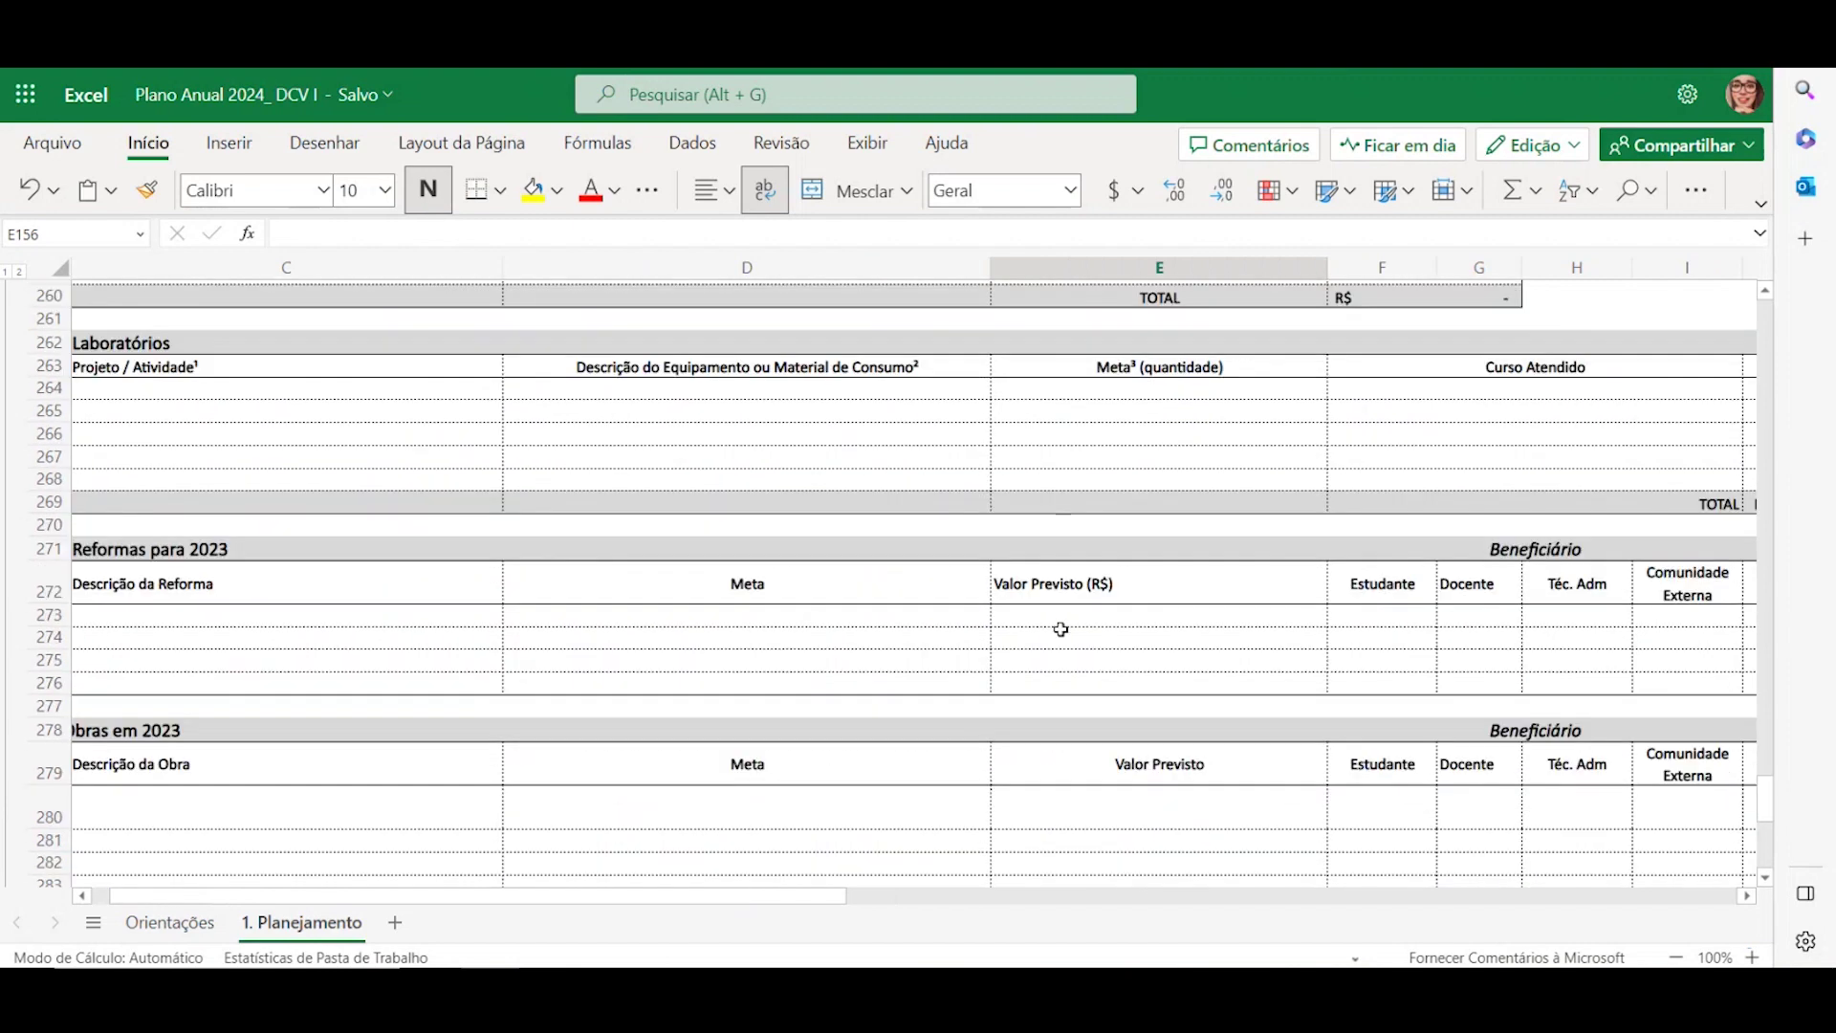
pyautogui.scroll(-3, 1061, 629)
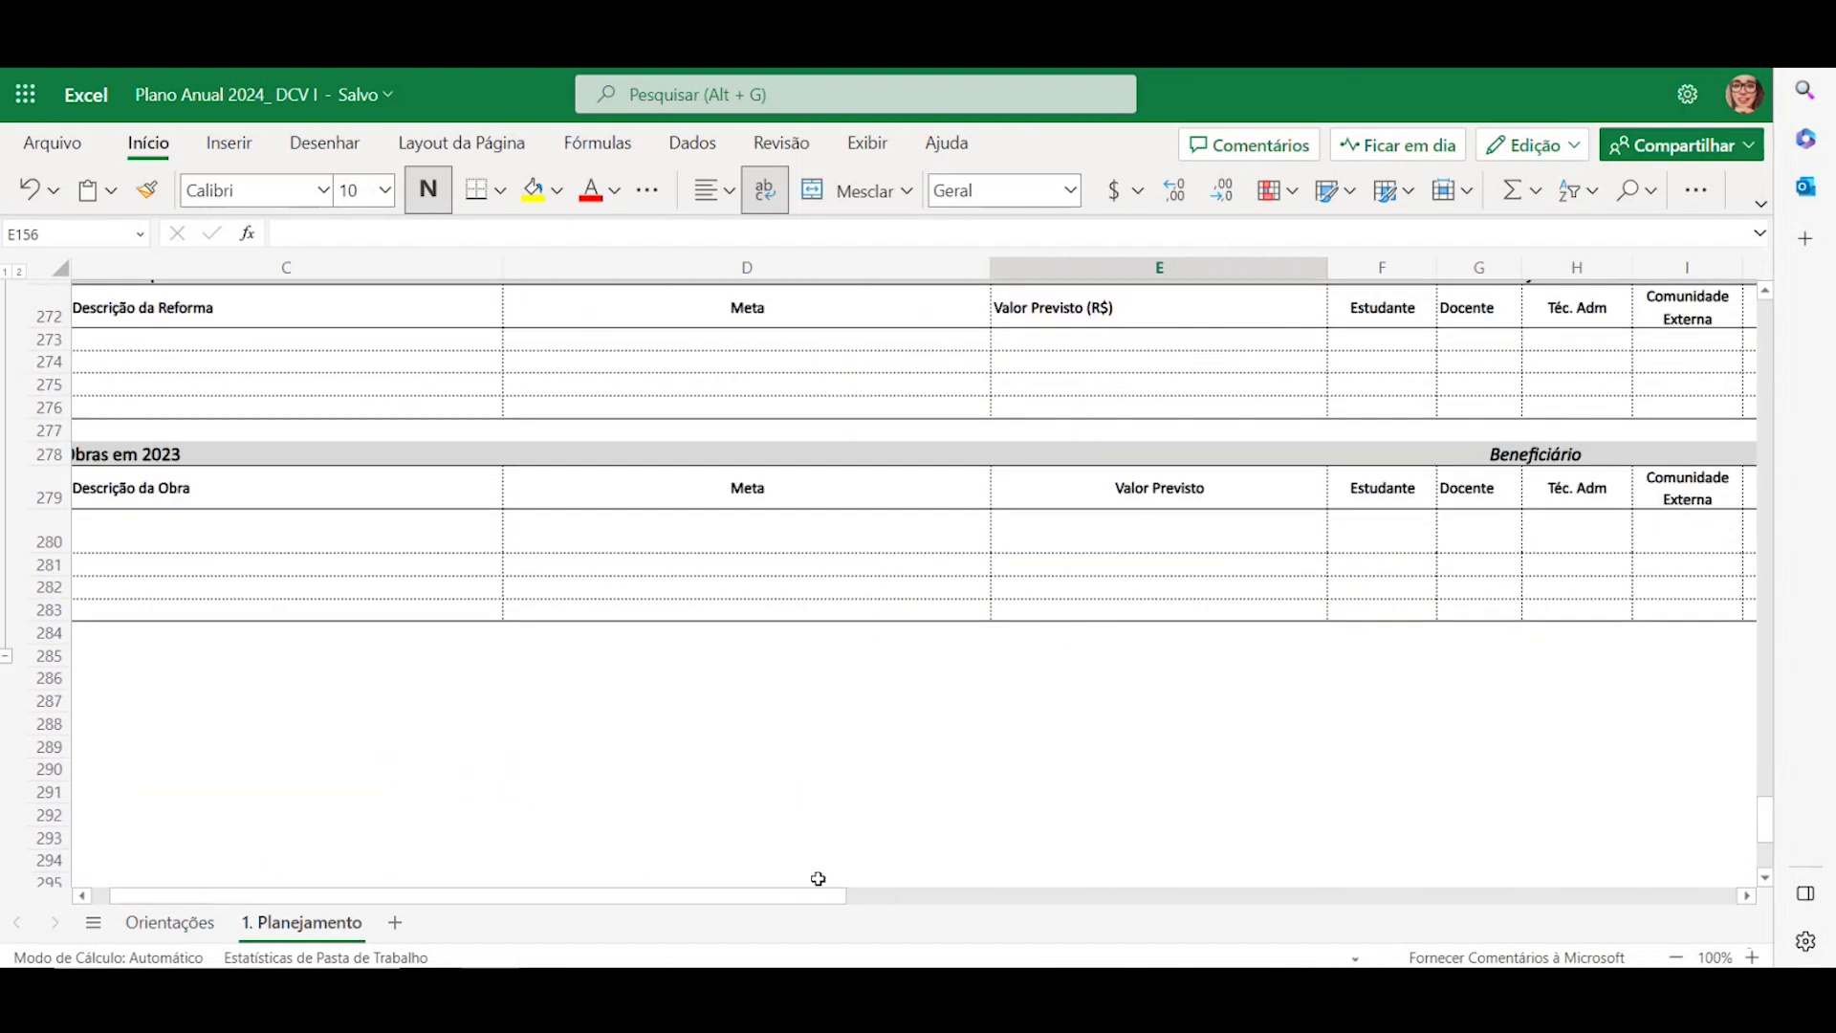
pyautogui.scroll(7, 1074, 721)
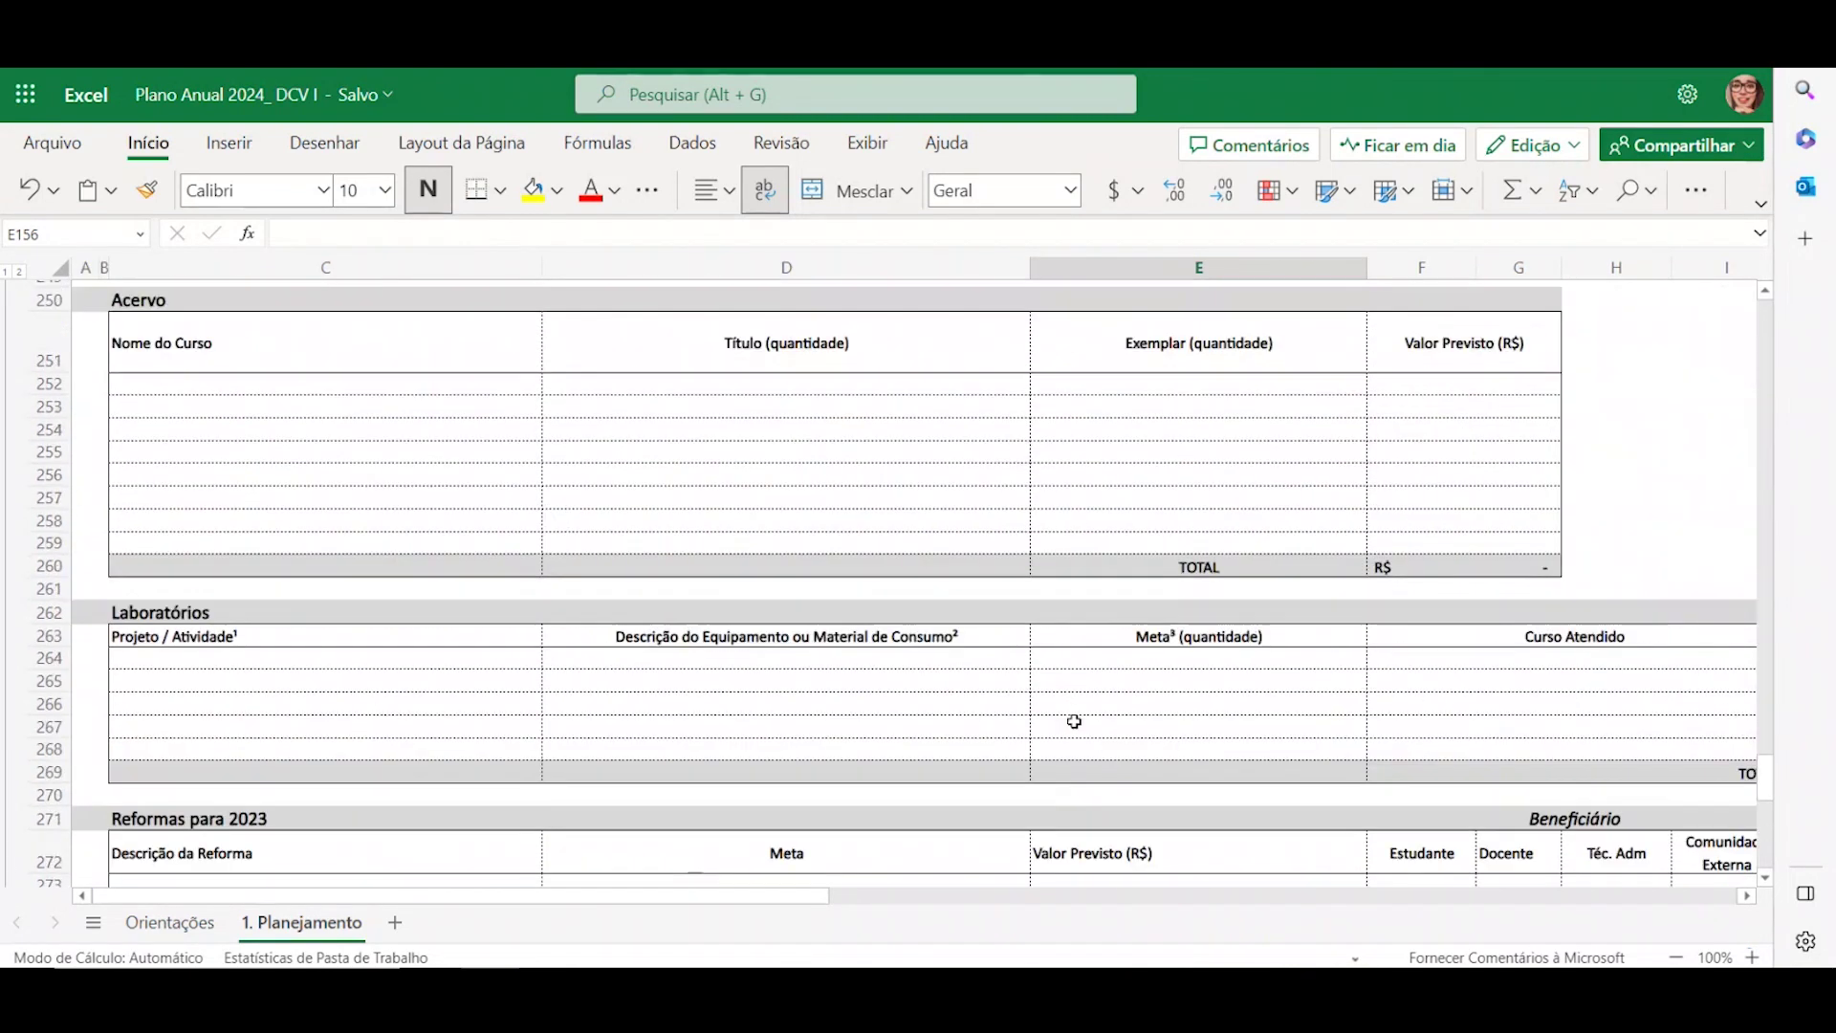
pyautogui.scroll(3, 1074, 721)
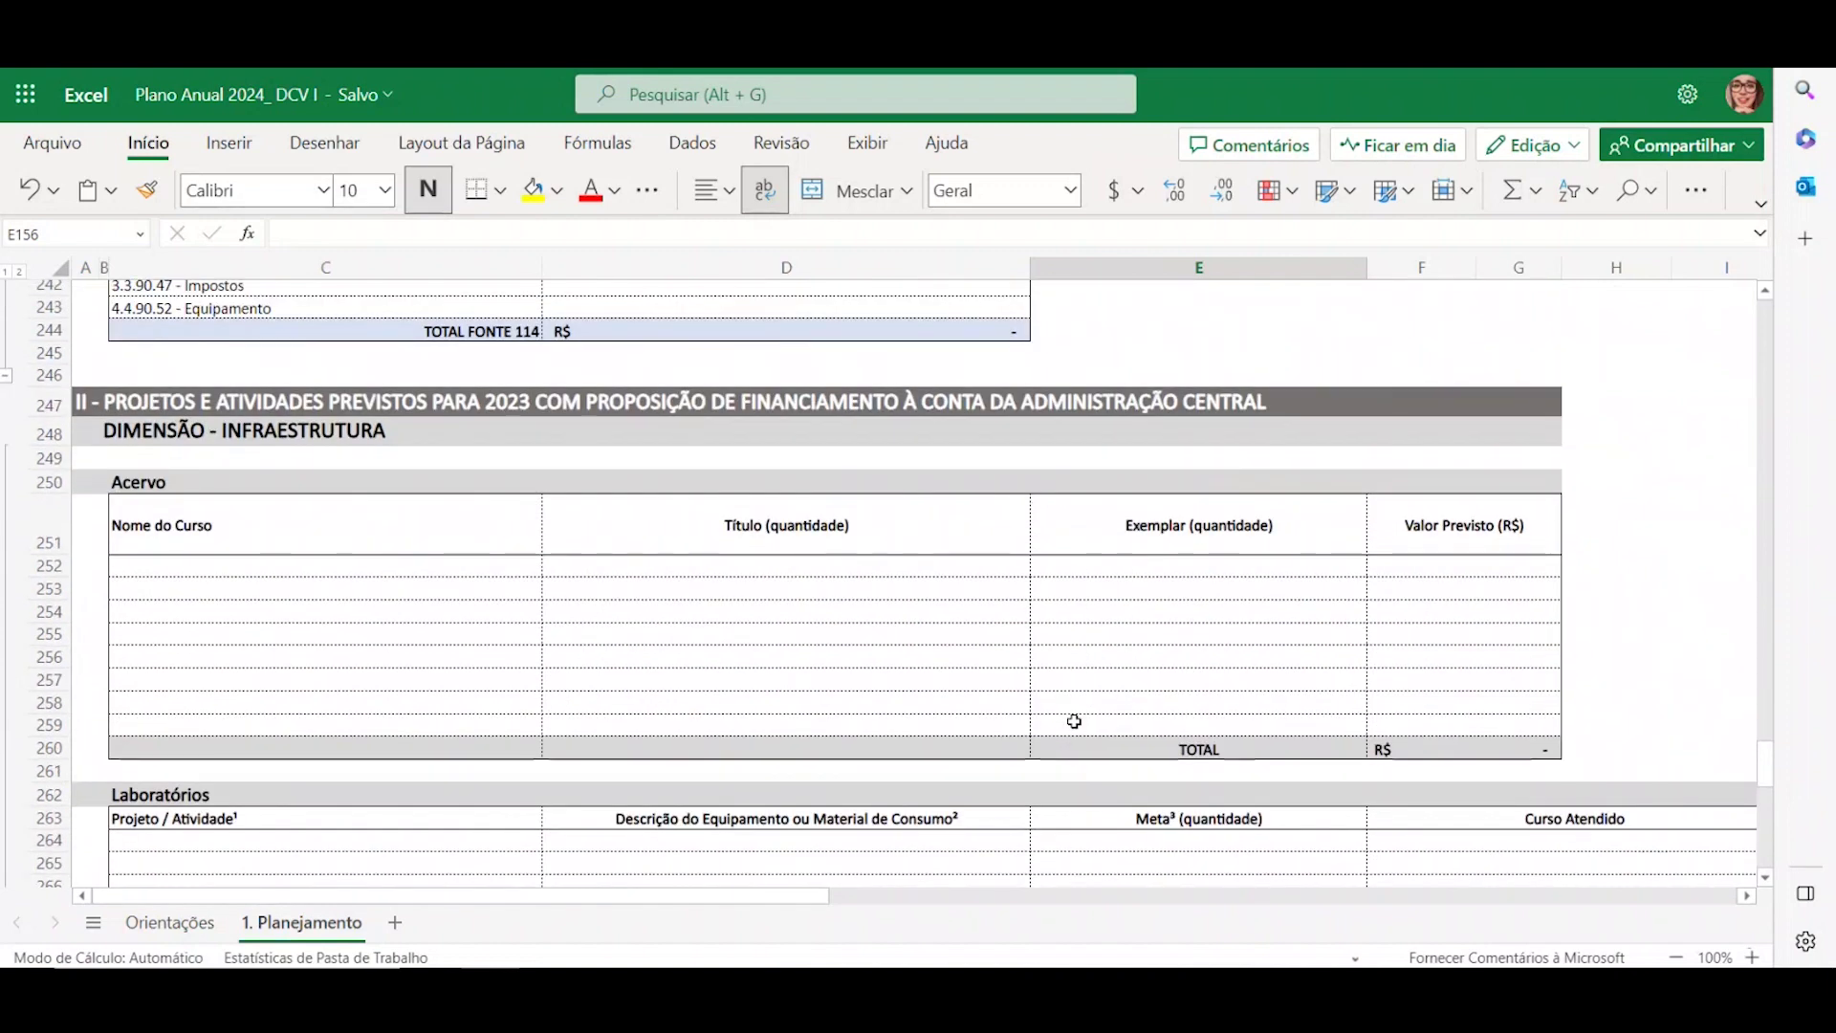
pyautogui.scroll(8, 1074, 721)
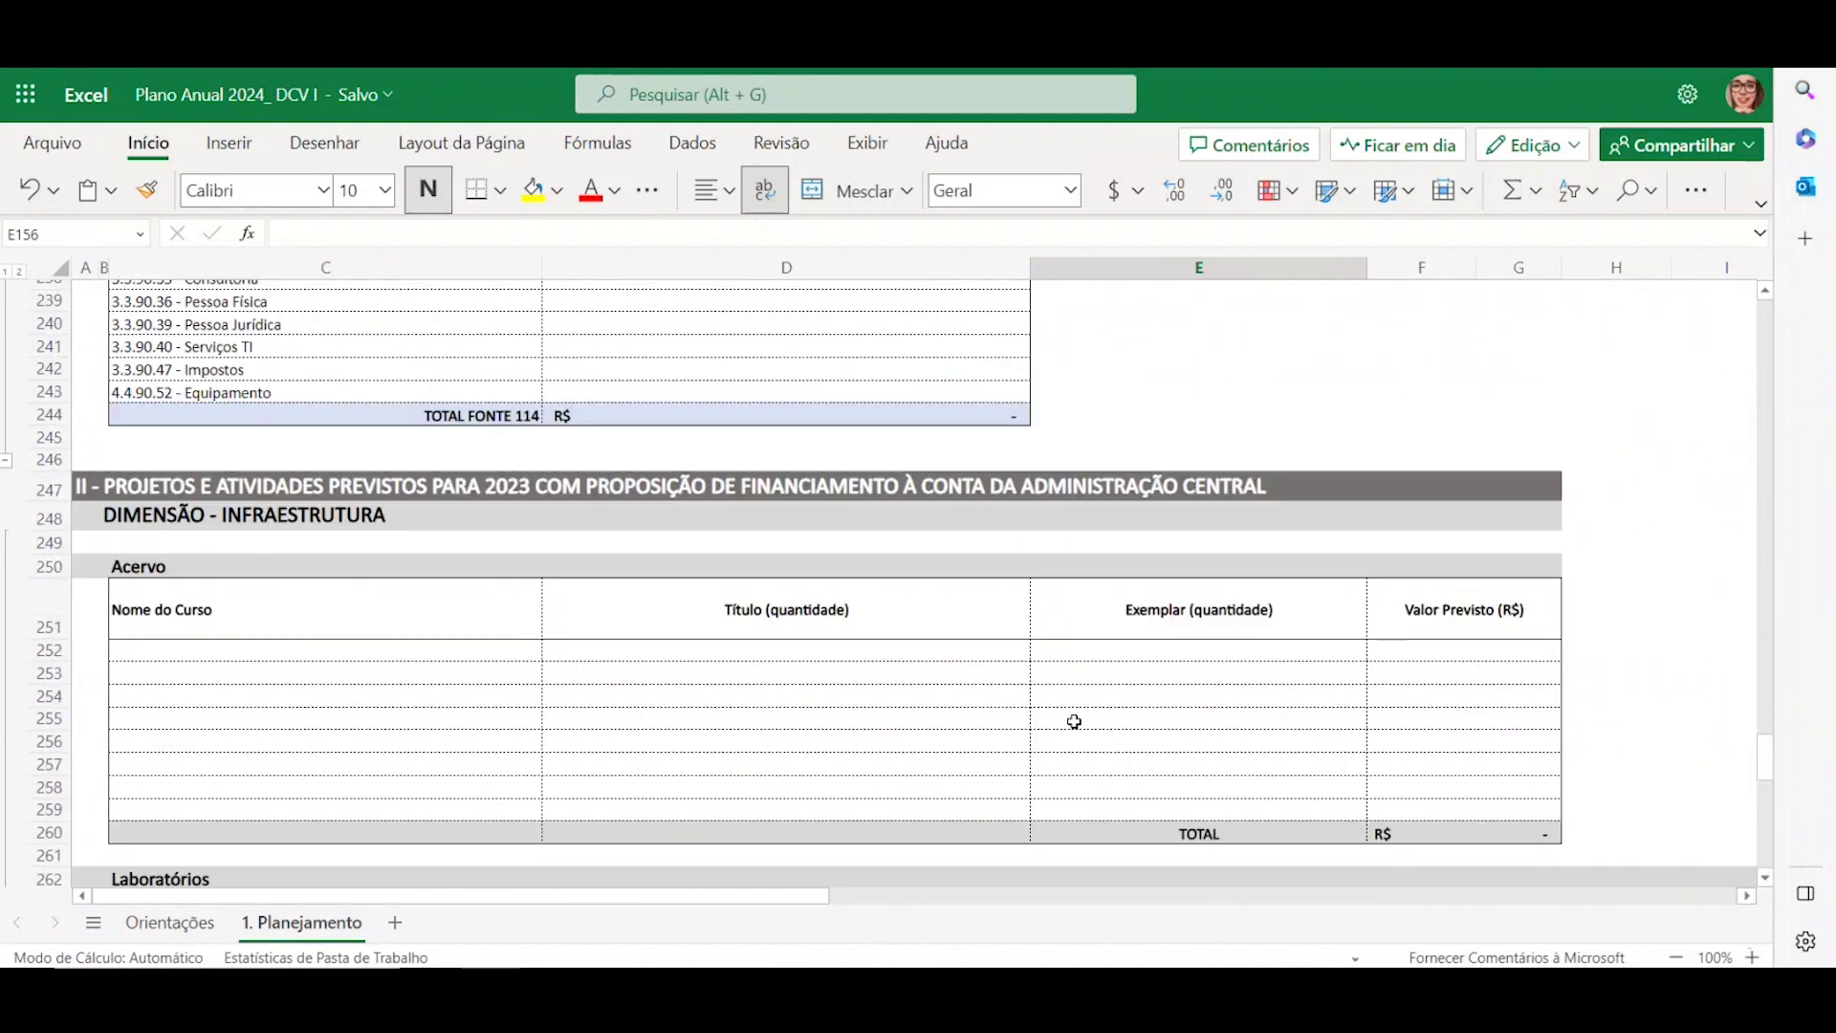
pyautogui.scroll(8, 1163, 718)
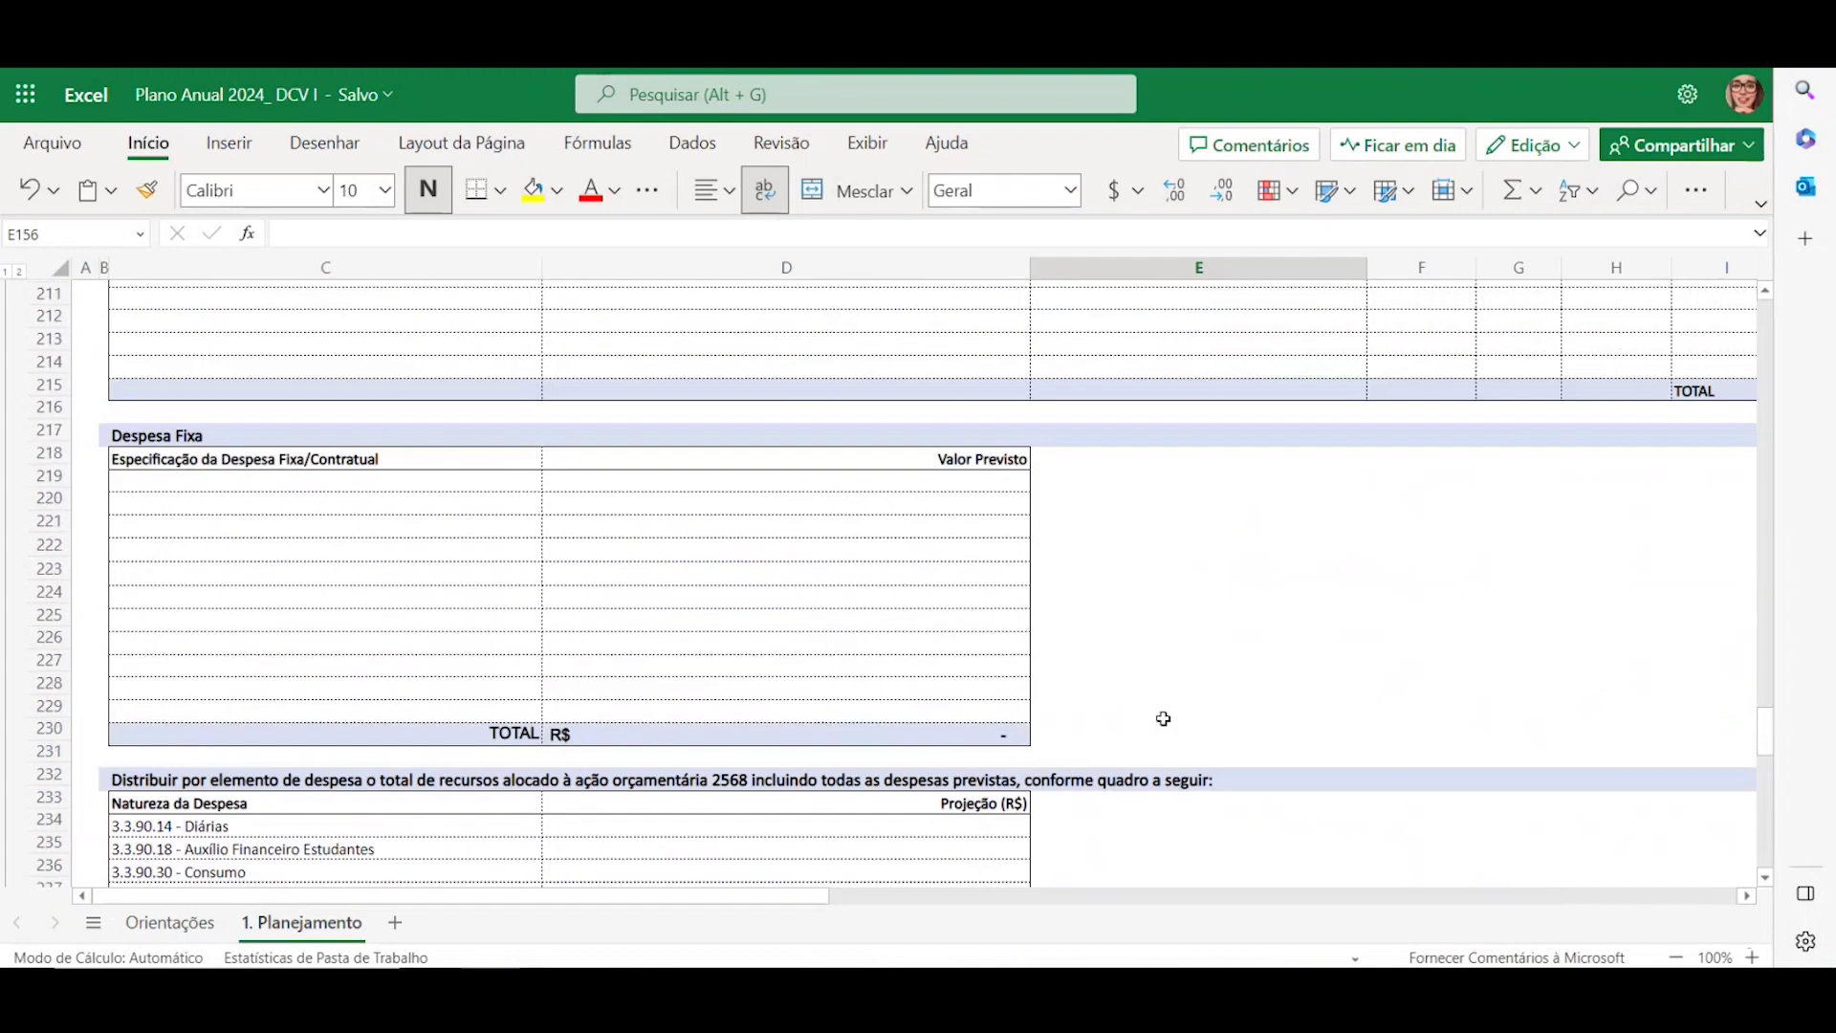
pyautogui.scroll(1, 1163, 719)
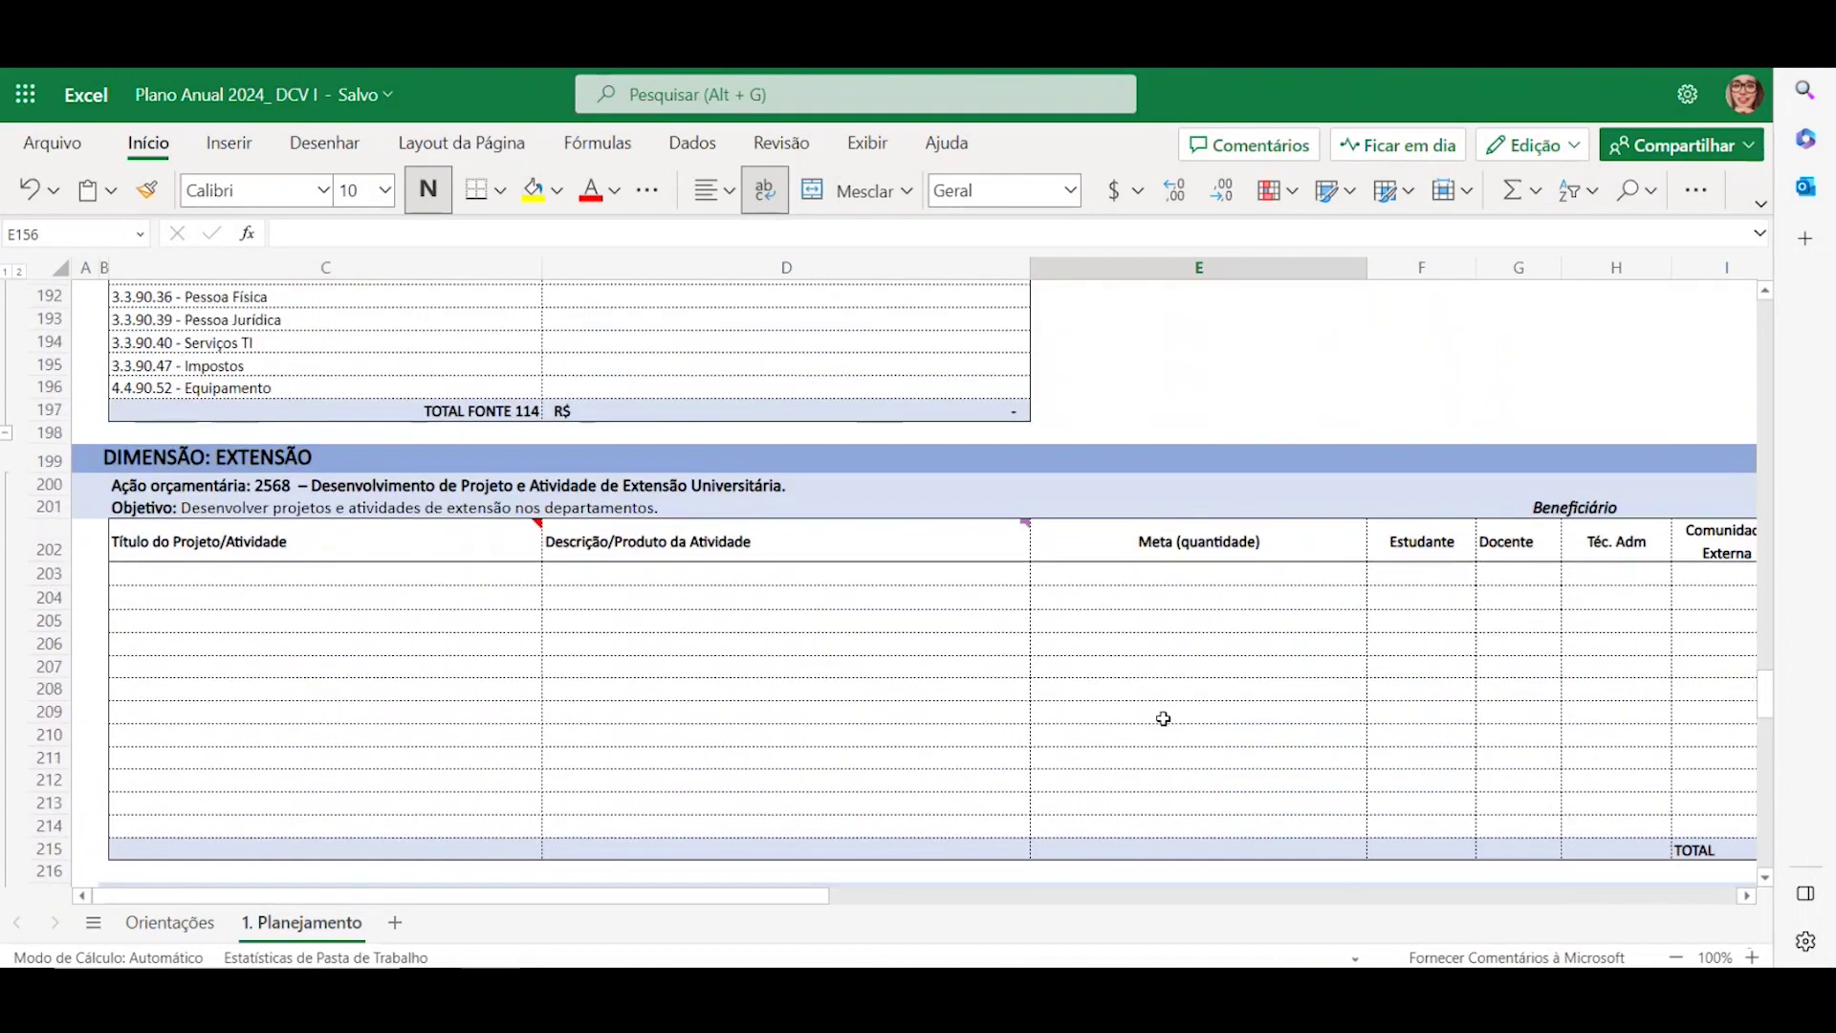